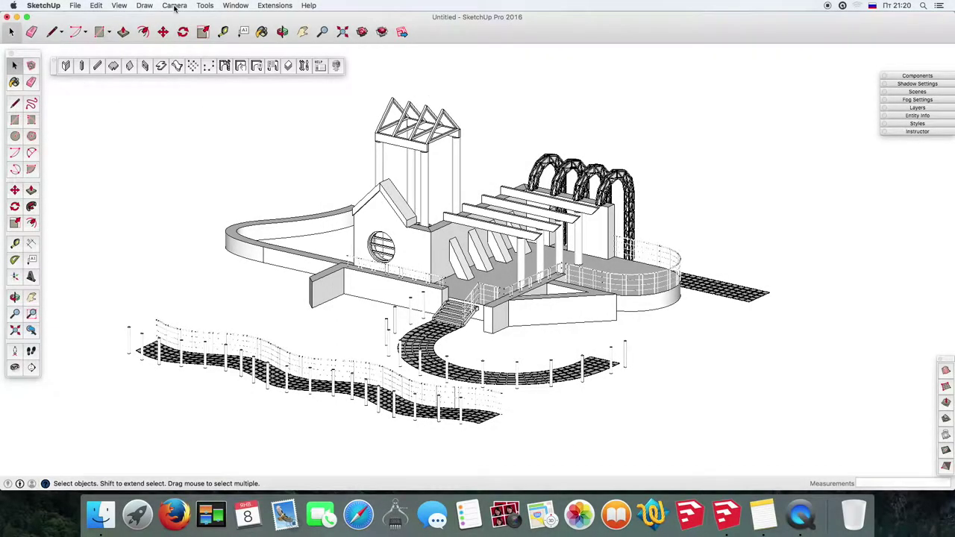
Step: Switch to Top view and bring up the LSS Wall parameters (height 1500mm, width 600mm, level 0mm)
{"action": "left_click", "coordinate": [176, 6]}
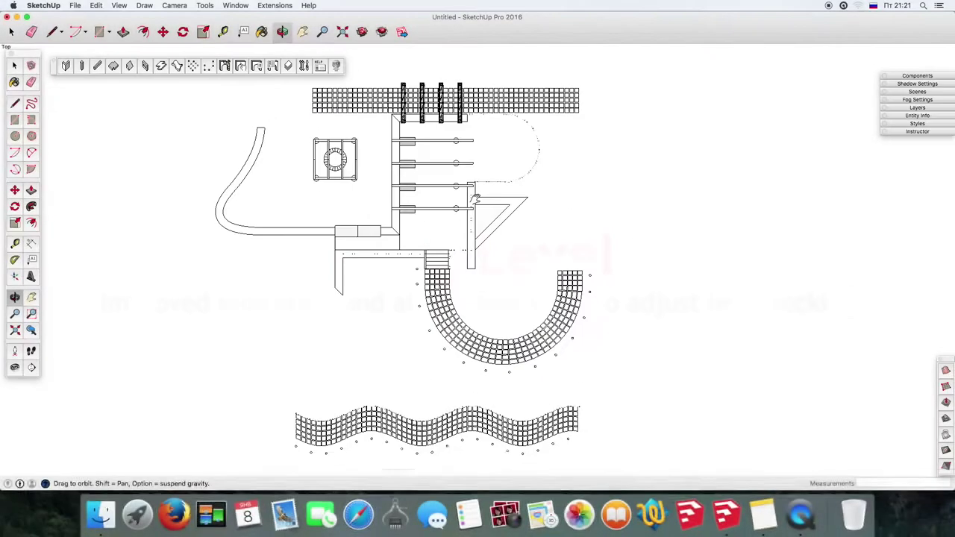
{"action": "left_click", "coordinate": [66, 67]}
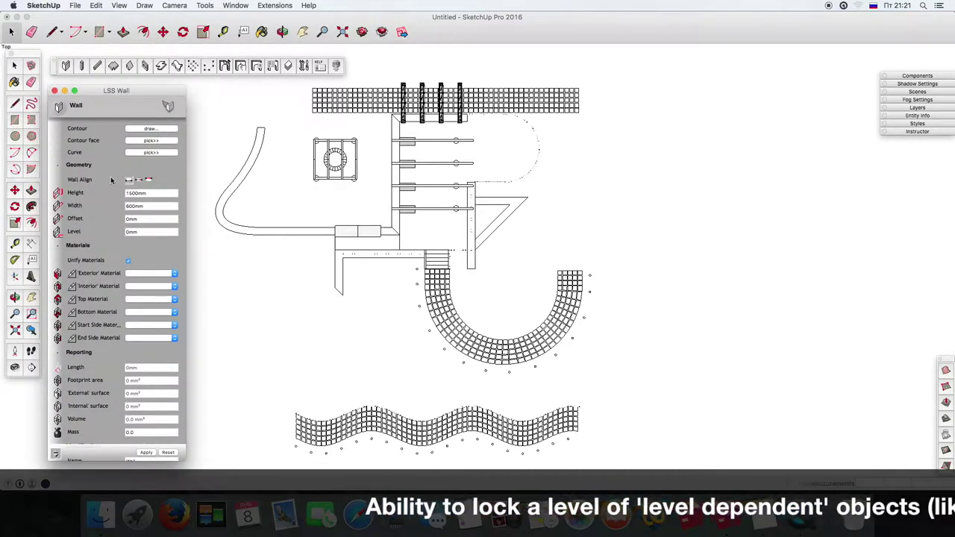
Step: Enable 'Lock level of an object' in LSS Settings so the wall's Level field gets a lock toggle
{"action": "left_click", "coordinate": [141, 233]}
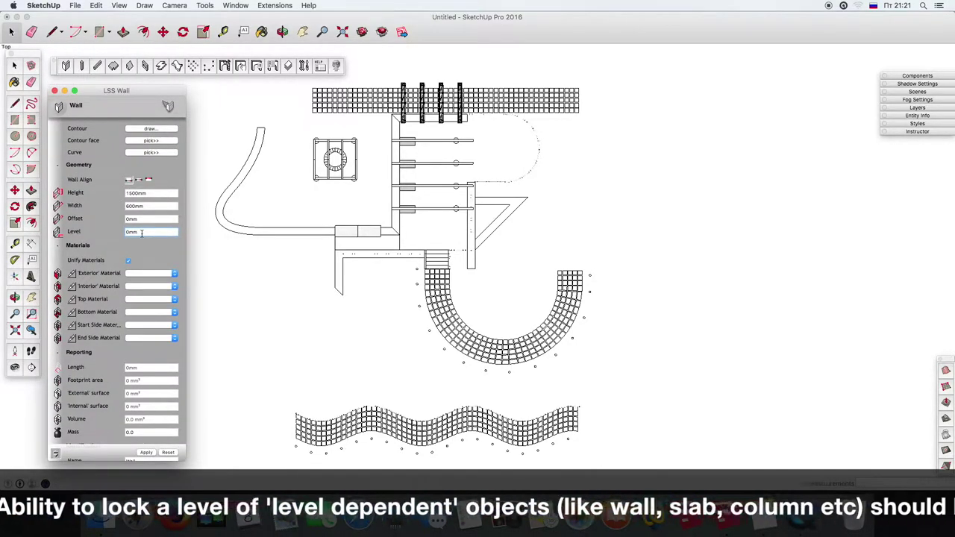
{"action": "left_click", "coordinate": [304, 65]}
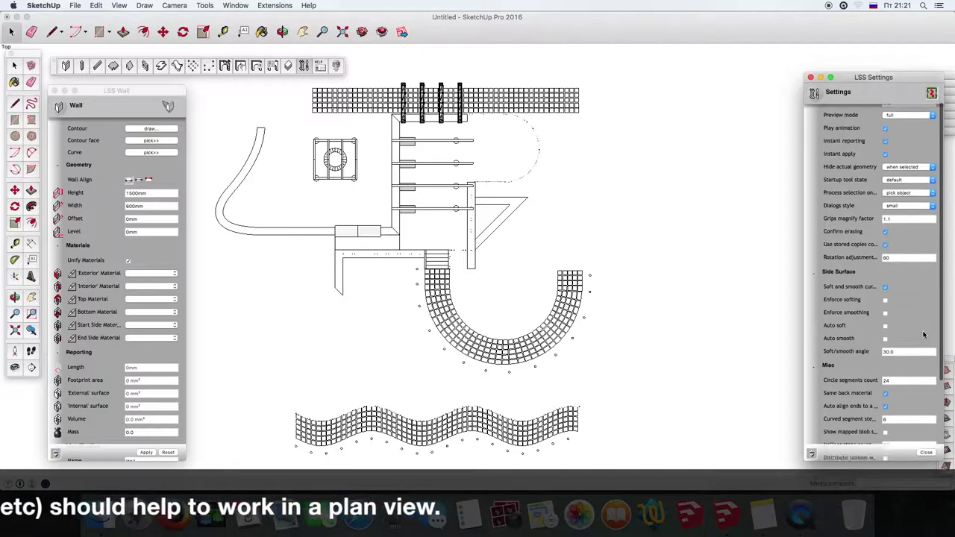
{"action": "scroll", "coordinate": [923, 334], "scroll_direction": "down", "scroll_amount": 5}
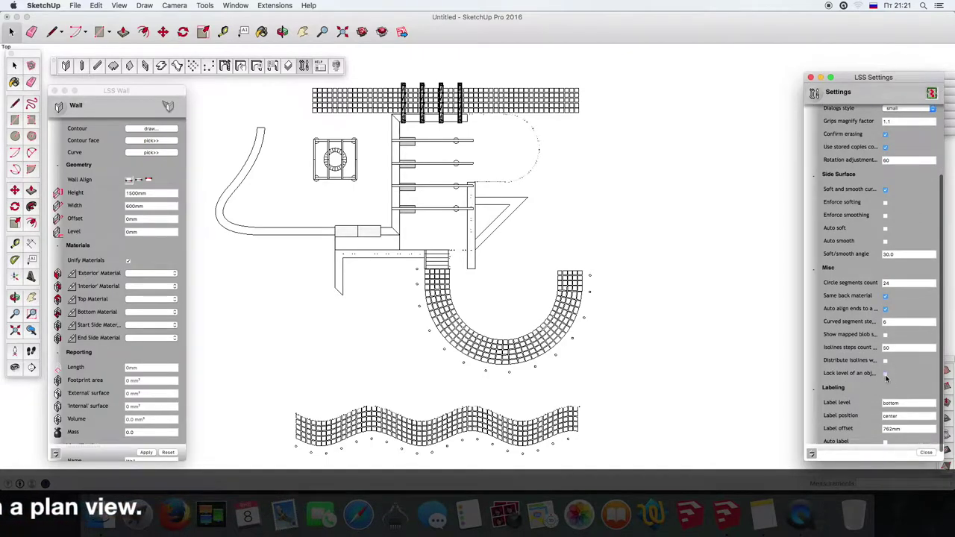
{"action": "left_click", "coordinate": [885, 374]}
{"action": "left_click", "coordinate": [140, 232]}
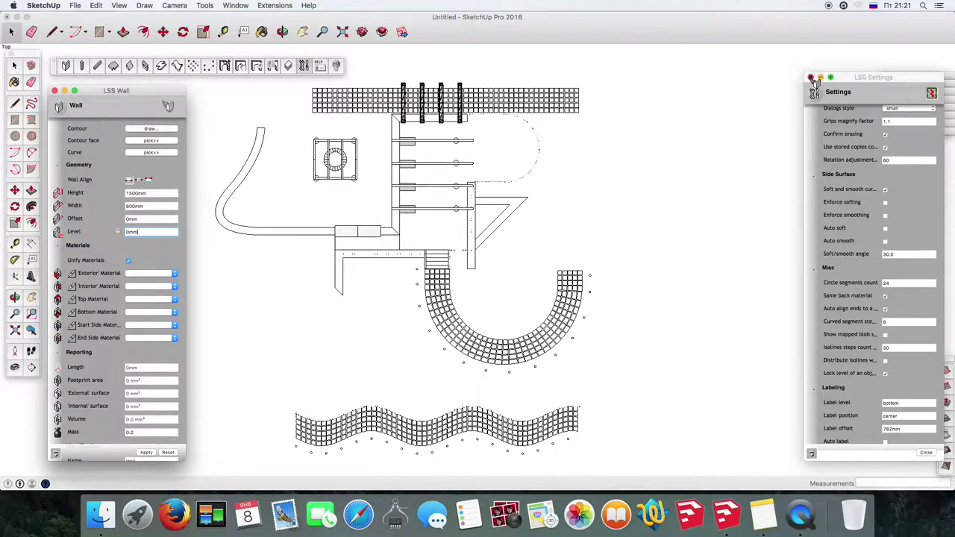
{"action": "left_click", "coordinate": [810, 78]}
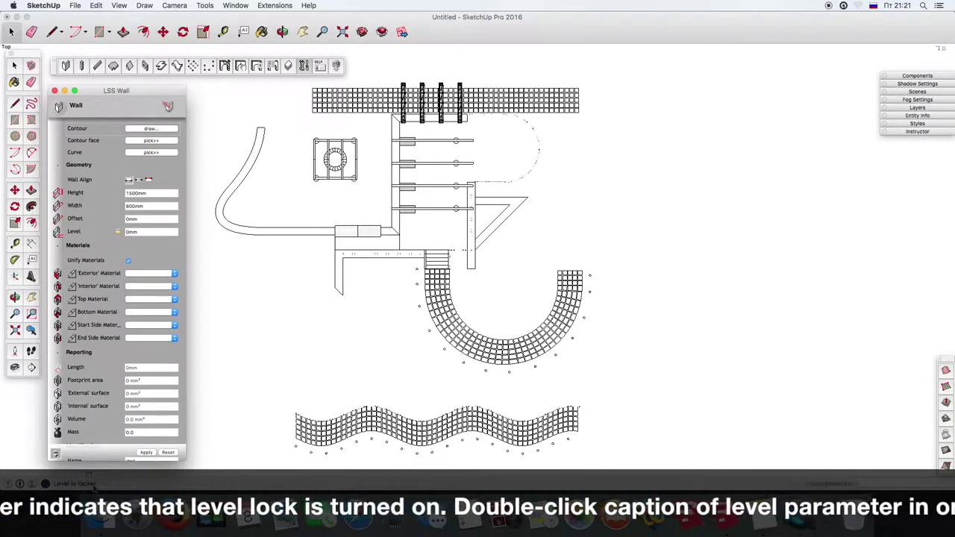
Step: Draw a stepped LSS wall, about 37479 mm long, along a contour right of the plan
{"action": "left_click", "coordinate": [618, 91]}
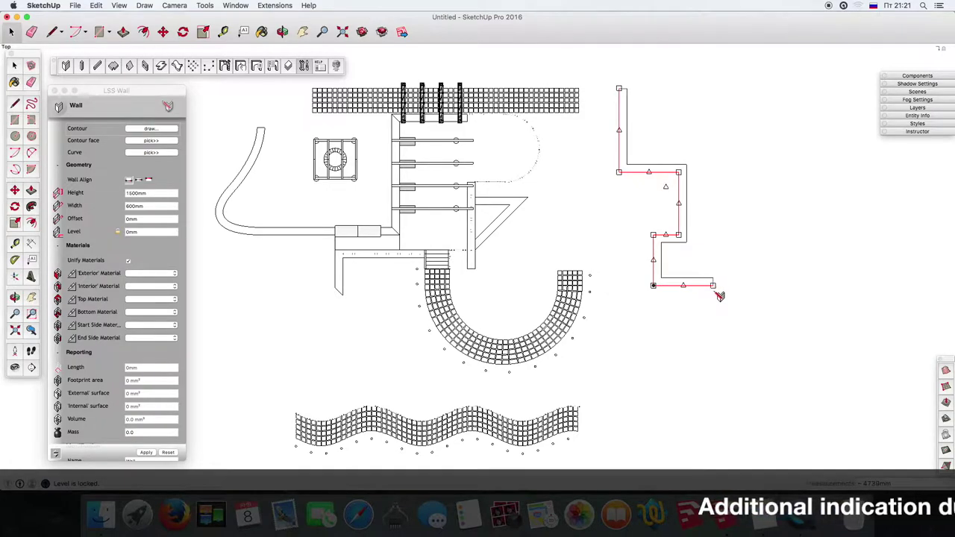
{"action": "left_click", "coordinate": [713, 357]}
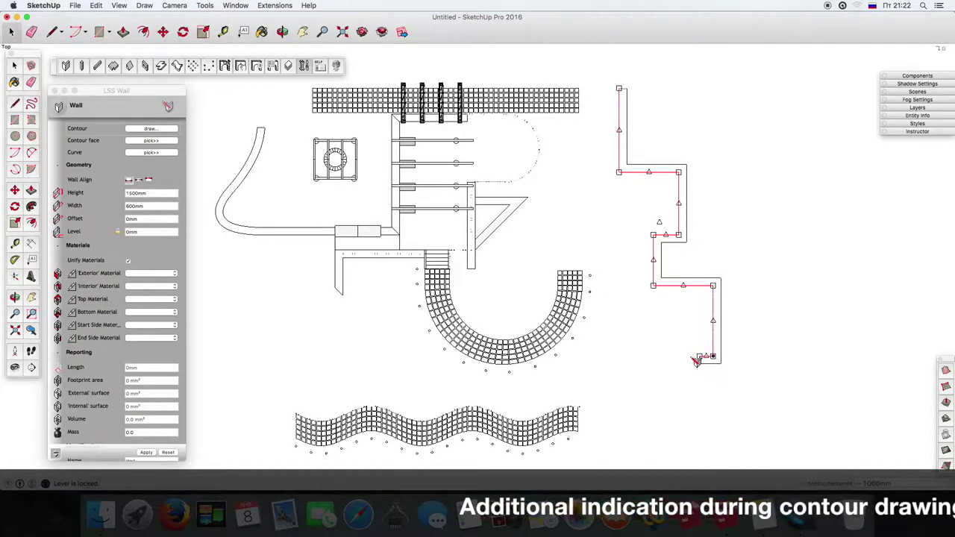
{"action": "left_click", "coordinate": [683, 357]}
{"action": "double_click", "coordinate": [683, 386]}
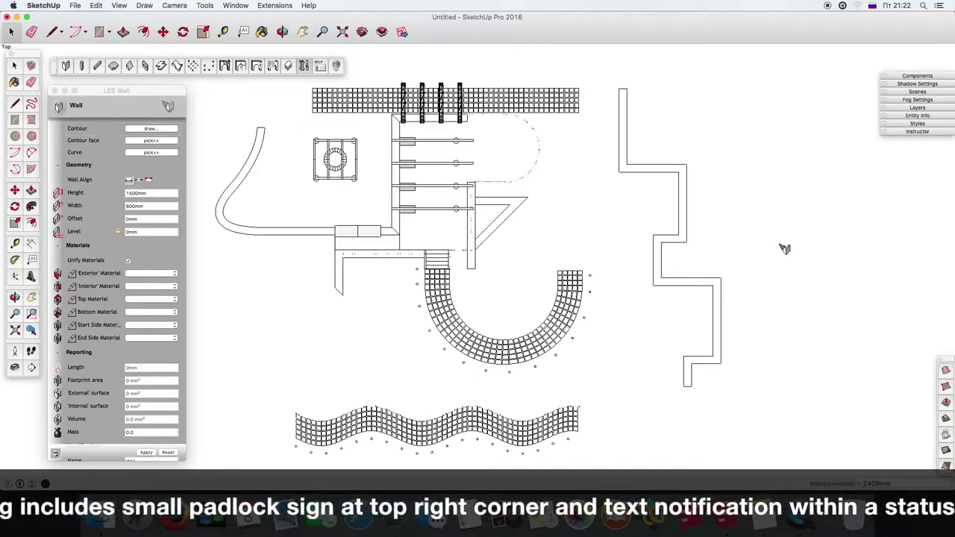
Step: Select the new wall and confirm its Level stays locked at 0mm
{"action": "left_click", "coordinate": [687, 173]}
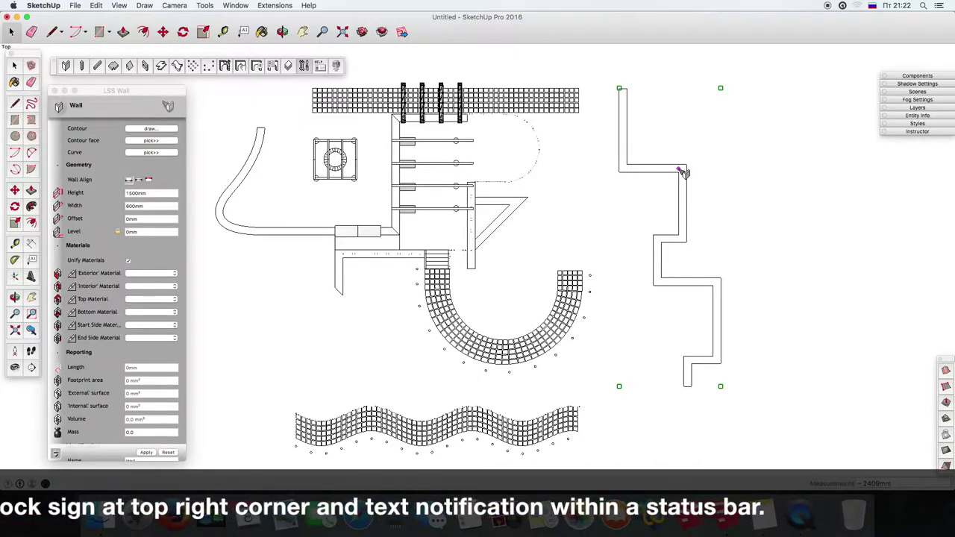
{"action": "left_click", "coordinate": [150, 232]}
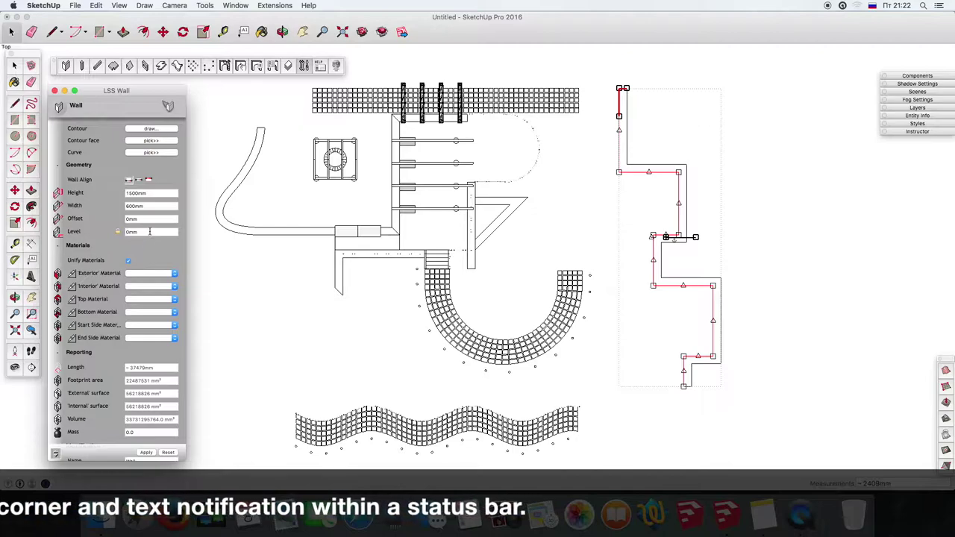
{"action": "left_click", "coordinate": [150, 232]}
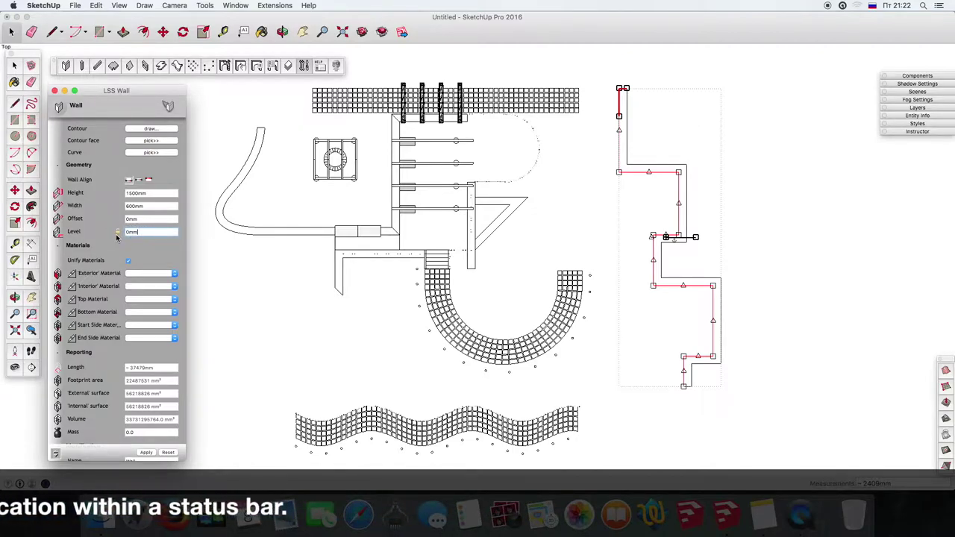
{"action": "left_click", "coordinate": [895, 285]}
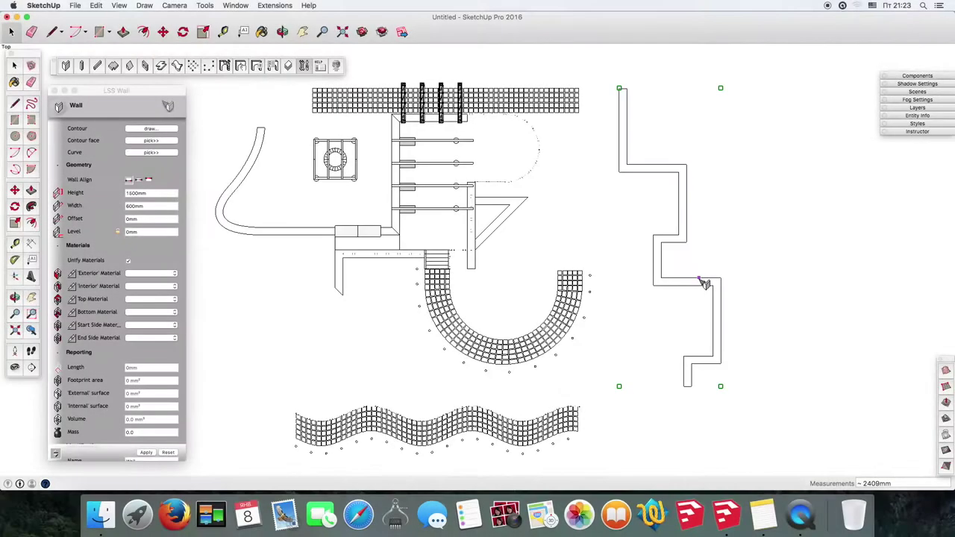
Step: Preview the stepped wall offset to each side, then apply centre alignment on its path
{"action": "left_click", "coordinate": [704, 284]}
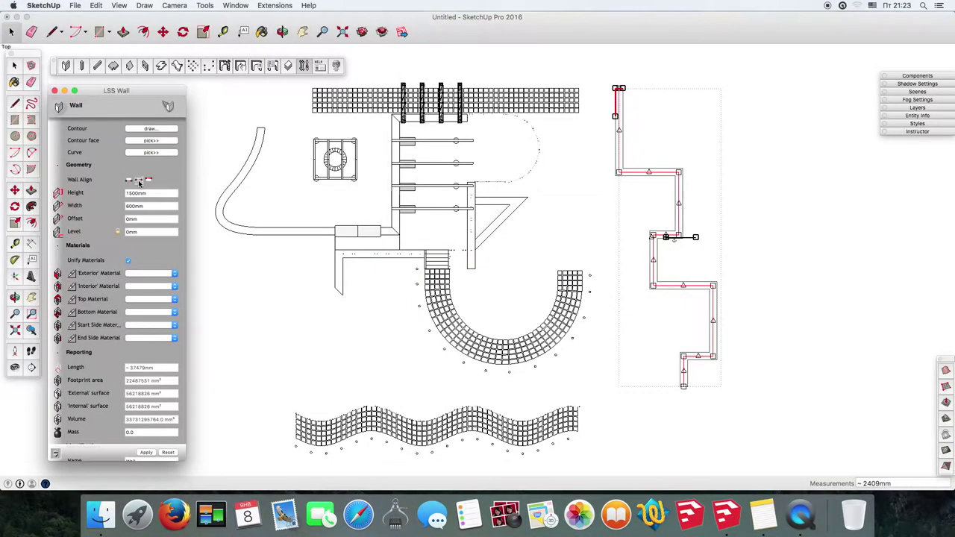
{"action": "left_click", "coordinate": [149, 180]}
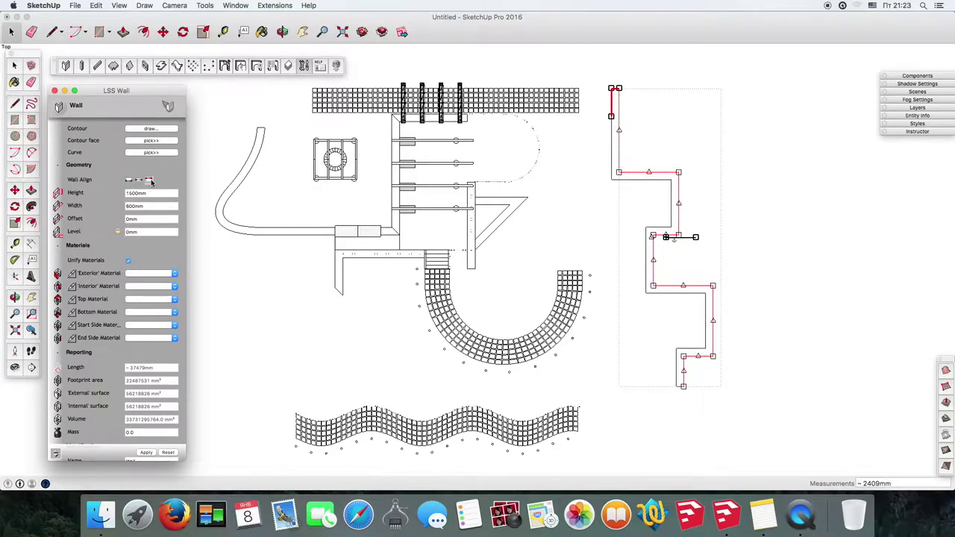
{"action": "left_click", "coordinate": [138, 180]}
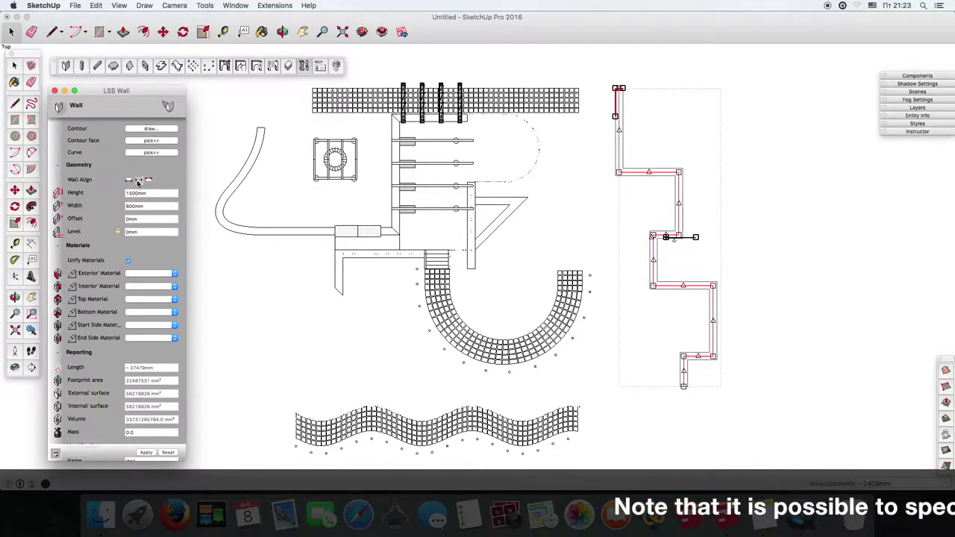
{"action": "left_click", "coordinate": [129, 182]}
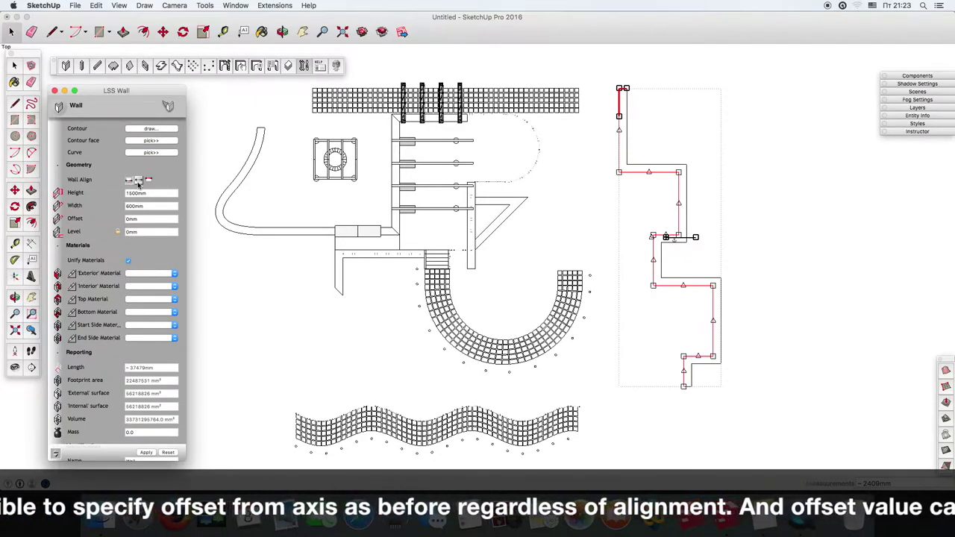
{"action": "left_click", "coordinate": [138, 181]}
{"action": "left_click", "coordinate": [147, 452]}
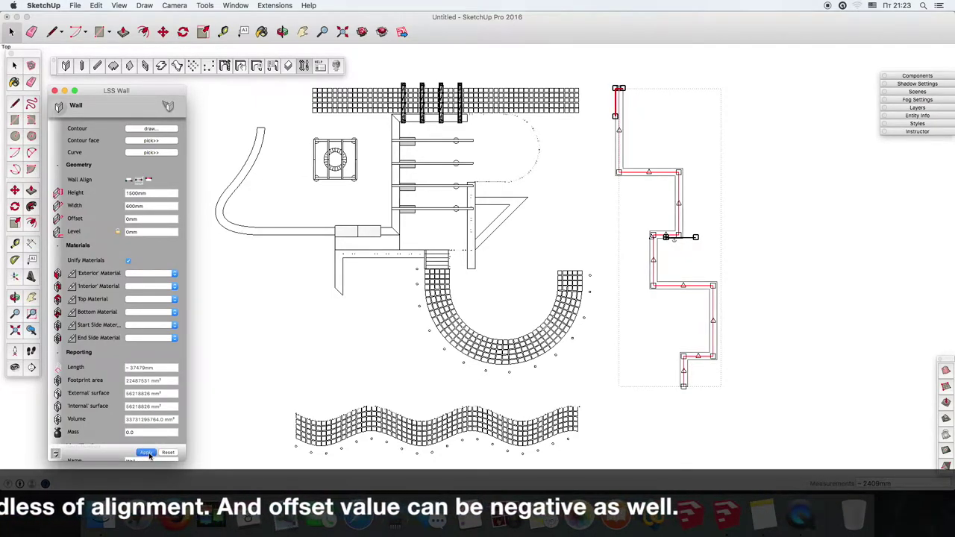
{"action": "left_click", "coordinate": [236, 363]}
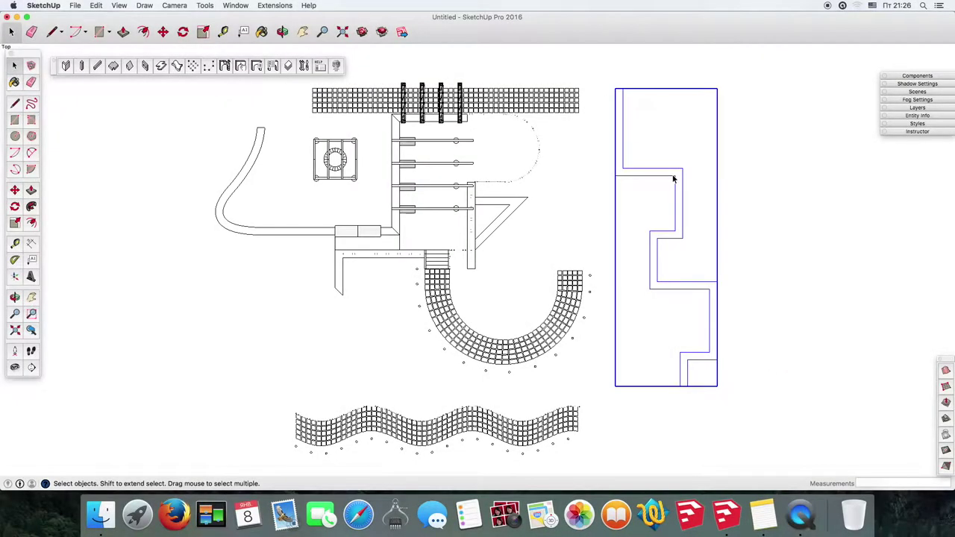
Step: Use Wall Tool > Split Contour at a middle corner, leaving an upper piece about 22393 mm long
{"action": "right_click", "coordinate": [673, 179]}
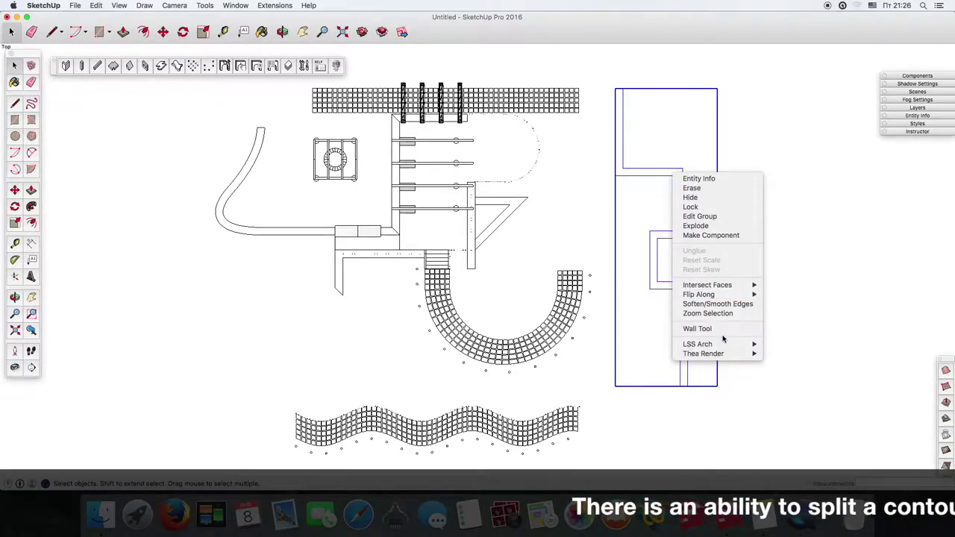
{"action": "left_click", "coordinate": [722, 330]}
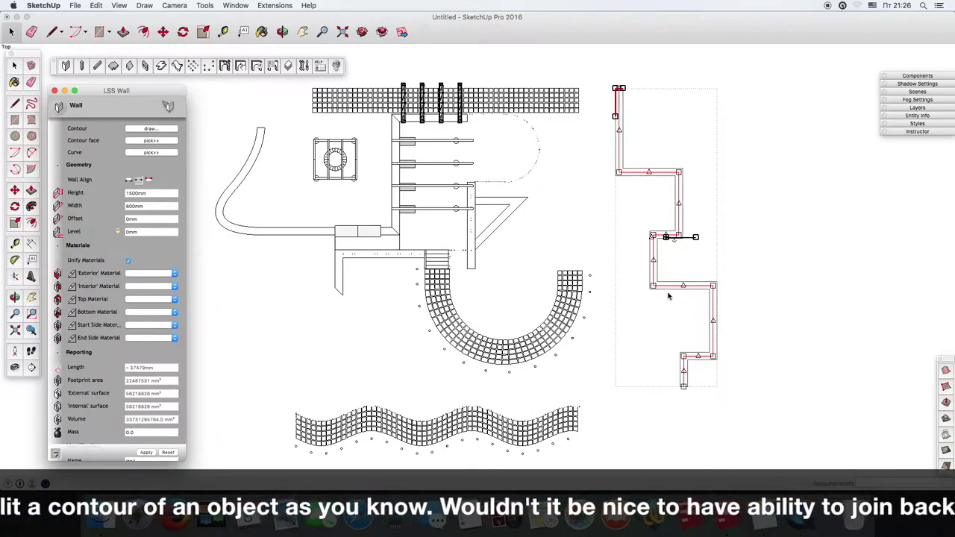
{"action": "right_click", "coordinate": [652, 287]}
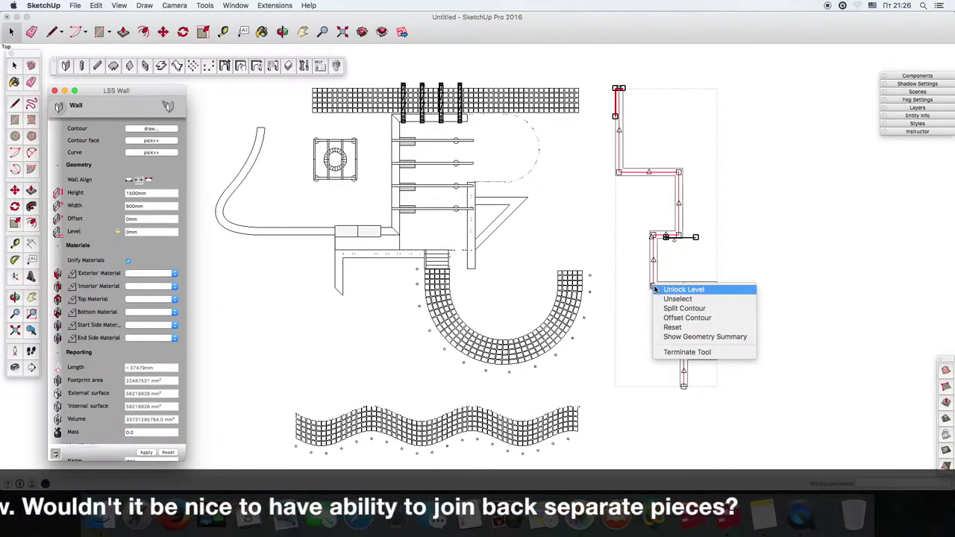
{"action": "left_click", "coordinate": [677, 308]}
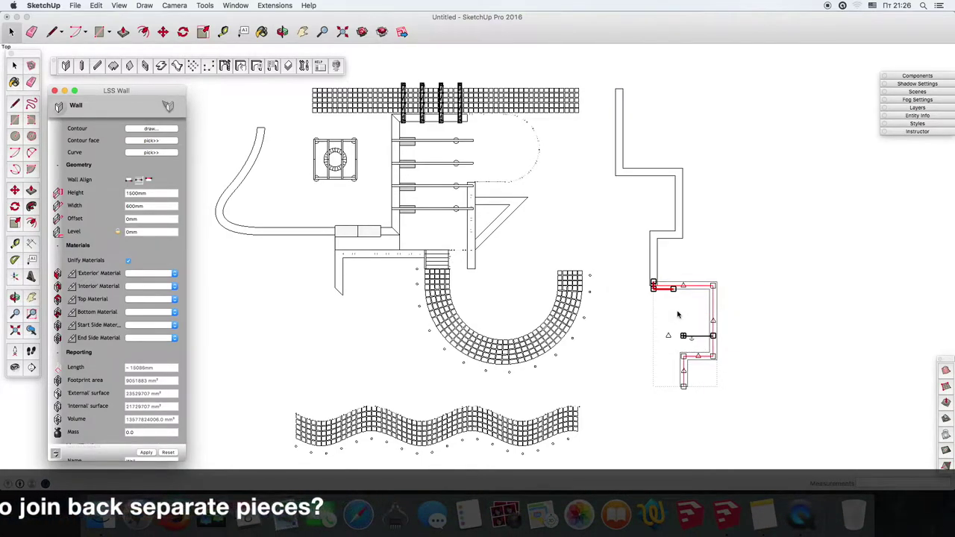
{"action": "key", "text": "Escape"}
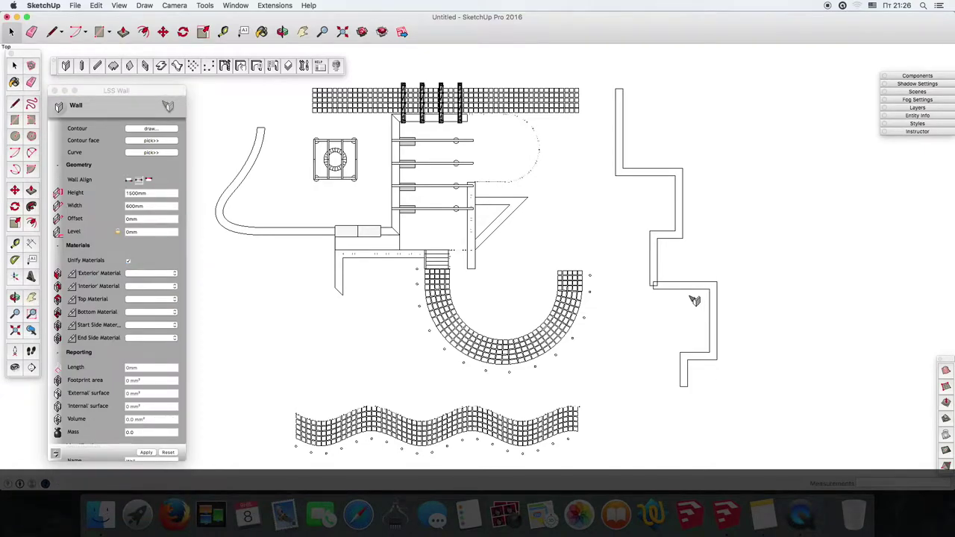
{"action": "scroll", "coordinate": [686, 302], "scroll_direction": "up", "scroll_amount": 3}
{"action": "scroll", "coordinate": [667, 301], "scroll_direction": "up", "scroll_amount": 3}
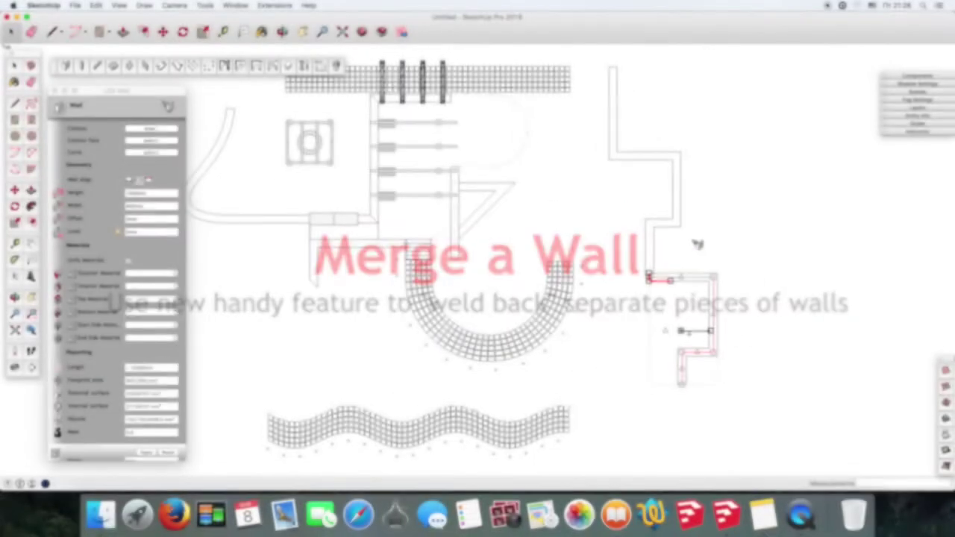
Step: Merge the two wall pieces back into one stepped wall about 37479 mm long
{"action": "right_click", "coordinate": [649, 279]}
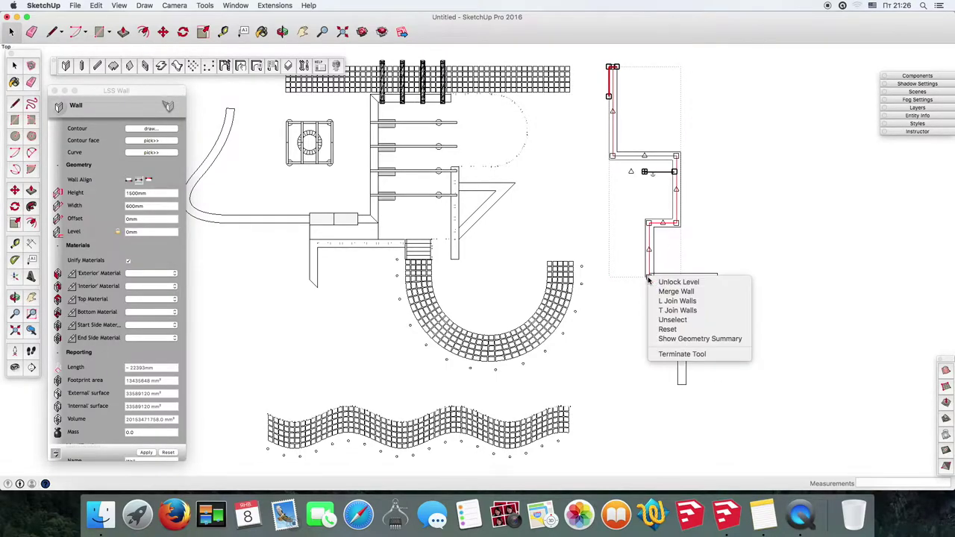
{"action": "left_click", "coordinate": [671, 291]}
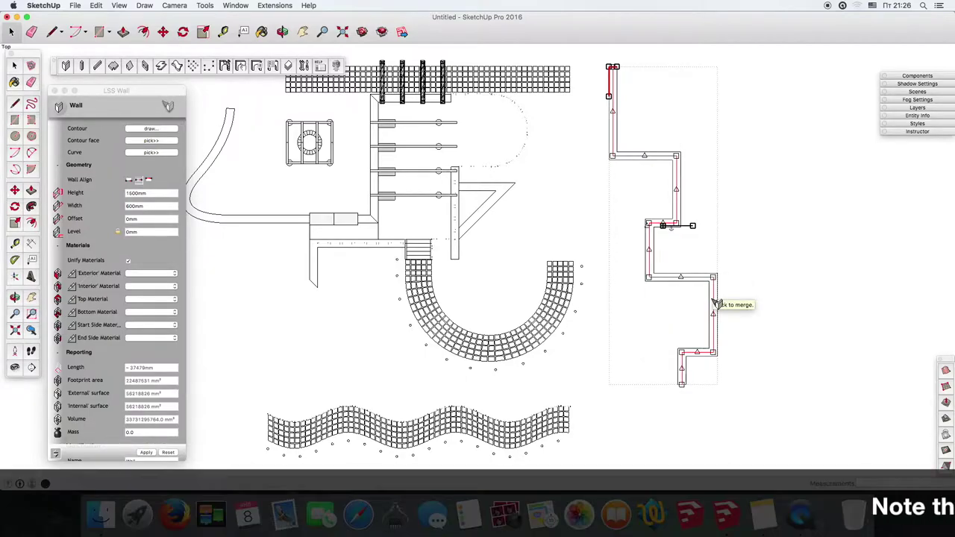
{"action": "left_click", "coordinate": [777, 279]}
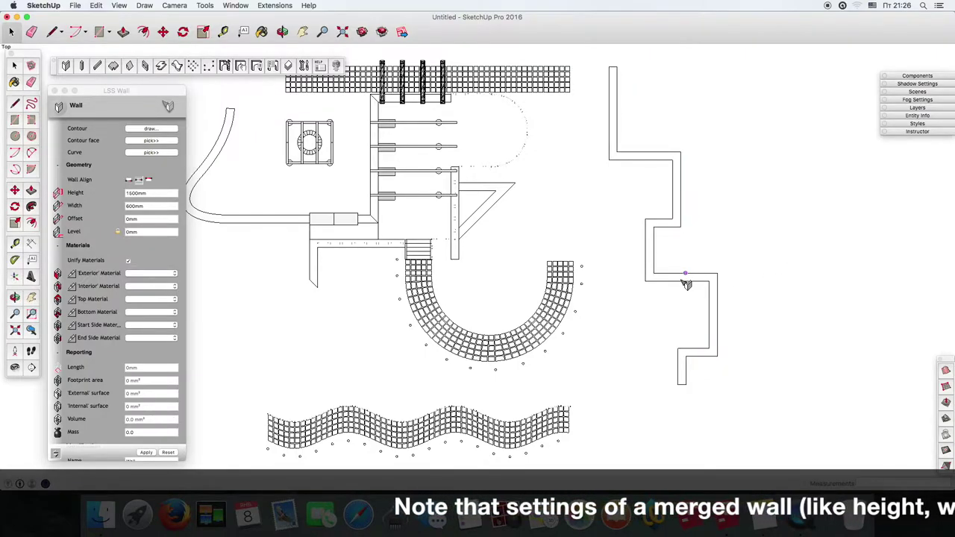
{"action": "scroll", "coordinate": [686, 277], "scroll_direction": "up", "scroll_amount": 2}
{"action": "scroll", "coordinate": [665, 279], "scroll_direction": "up", "scroll_amount": 2}
{"action": "scroll", "coordinate": [665, 279], "scroll_direction": "up", "scroll_amount": 2}
{"action": "scroll", "coordinate": [645, 275], "scroll_direction": "down", "scroll_amount": 3}
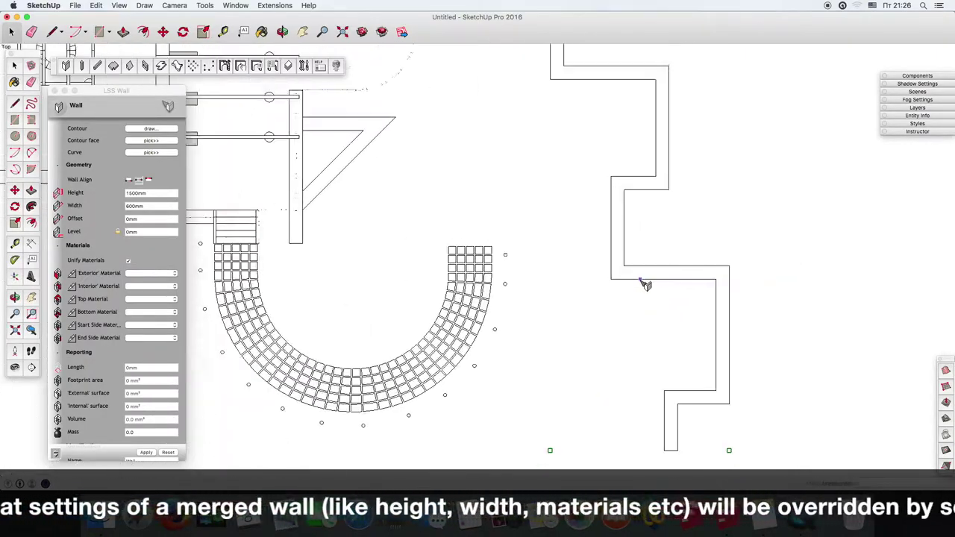
{"action": "scroll", "coordinate": [664, 340], "scroll_direction": "down", "scroll_amount": 2}
{"action": "scroll", "coordinate": [659, 373], "scroll_direction": "down", "scroll_amount": 1}
{"action": "scroll", "coordinate": [653, 352], "scroll_direction": "up", "scroll_amount": 3}
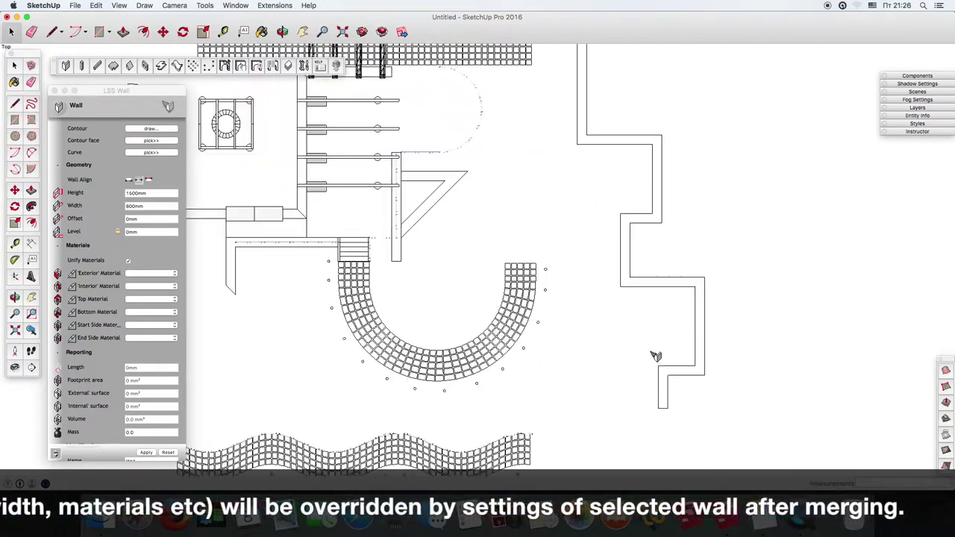
{"action": "scroll", "coordinate": [656, 358], "scroll_direction": "down", "scroll_amount": 1}
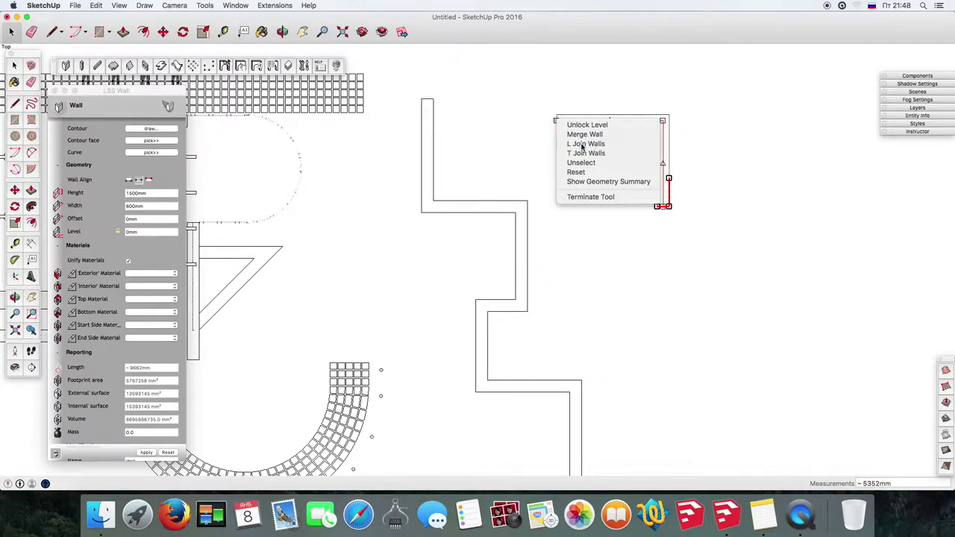
Step: L-join the short wall to the stepped wall and close the LSS Wall panel
{"action": "left_click", "coordinate": [583, 146]}
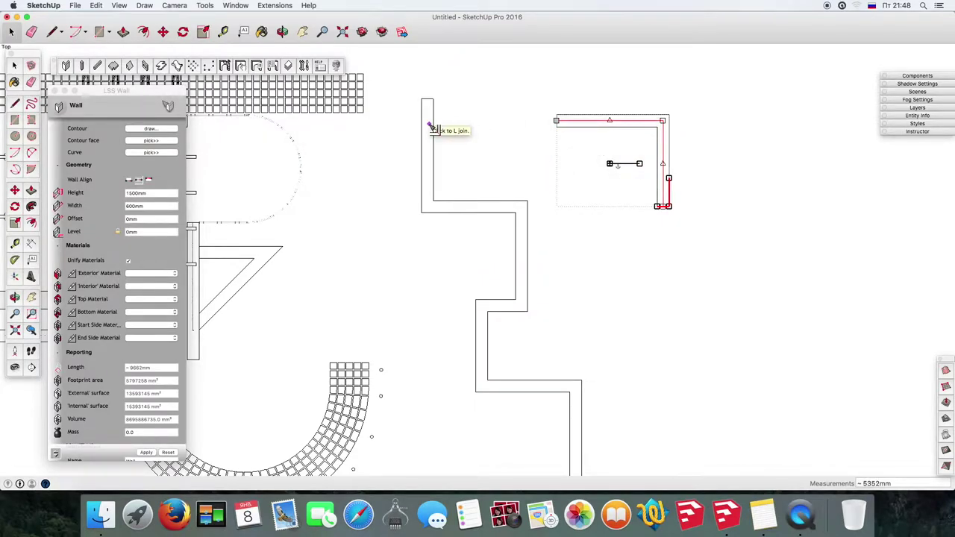
{"action": "left_click", "coordinate": [432, 128]}
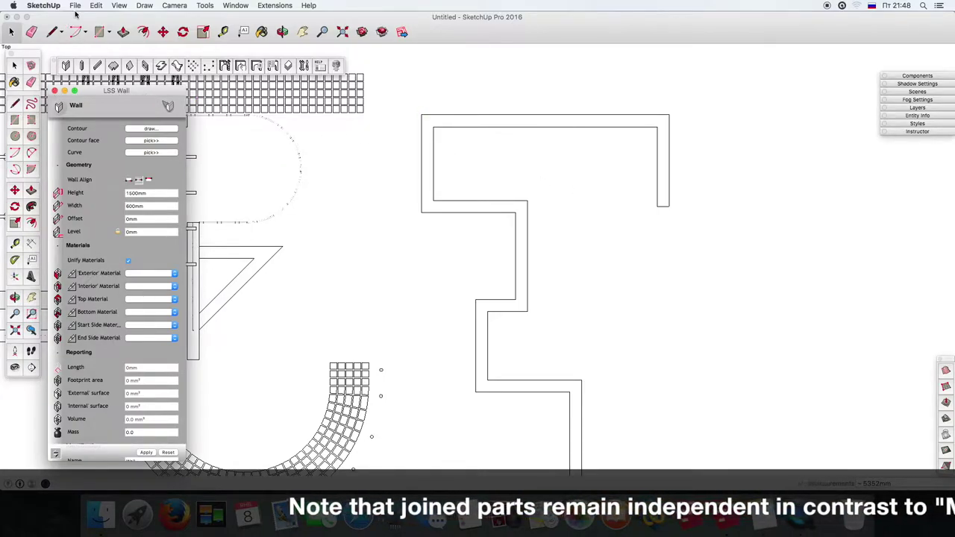
{"action": "left_click", "coordinate": [55, 90]}
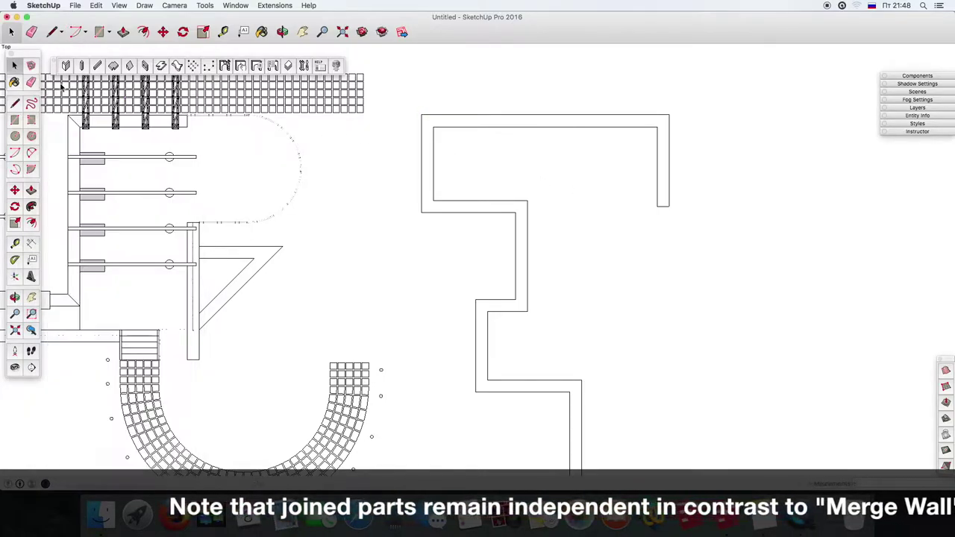
Step: Turn on View > Hidden Geometry to reveal the mitred joint
{"action": "left_click", "coordinate": [120, 5]}
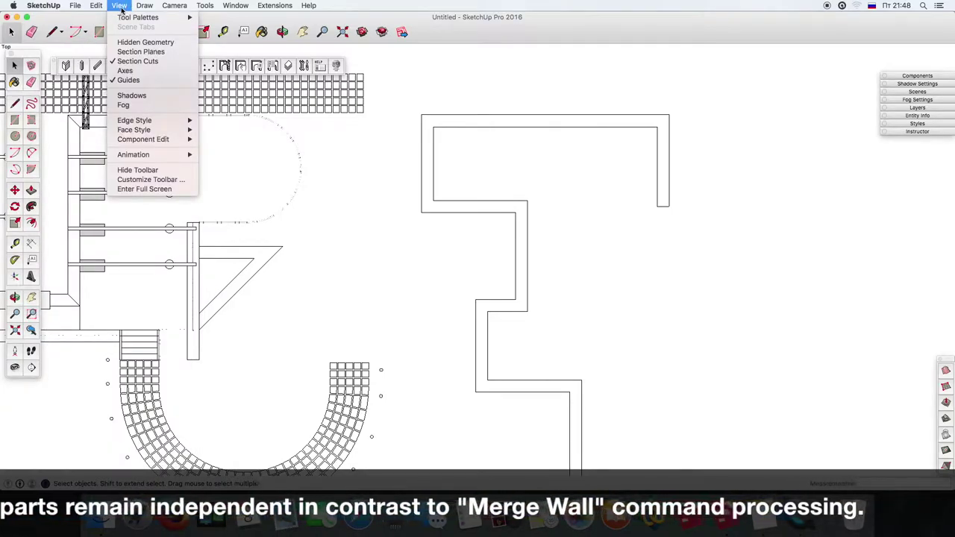
{"action": "left_click", "coordinate": [137, 45]}
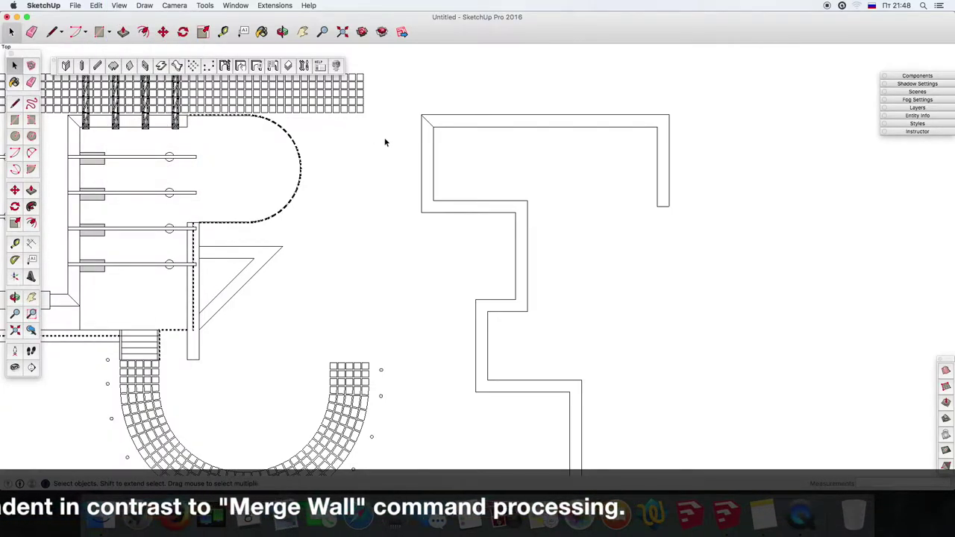
{"action": "scroll", "coordinate": [415, 132], "scroll_direction": "up", "scroll_amount": 2}
{"action": "scroll", "coordinate": [423, 106], "scroll_direction": "up", "scroll_amount": 3}
{"action": "scroll", "coordinate": [422, 106], "scroll_direction": "up", "scroll_amount": 2}
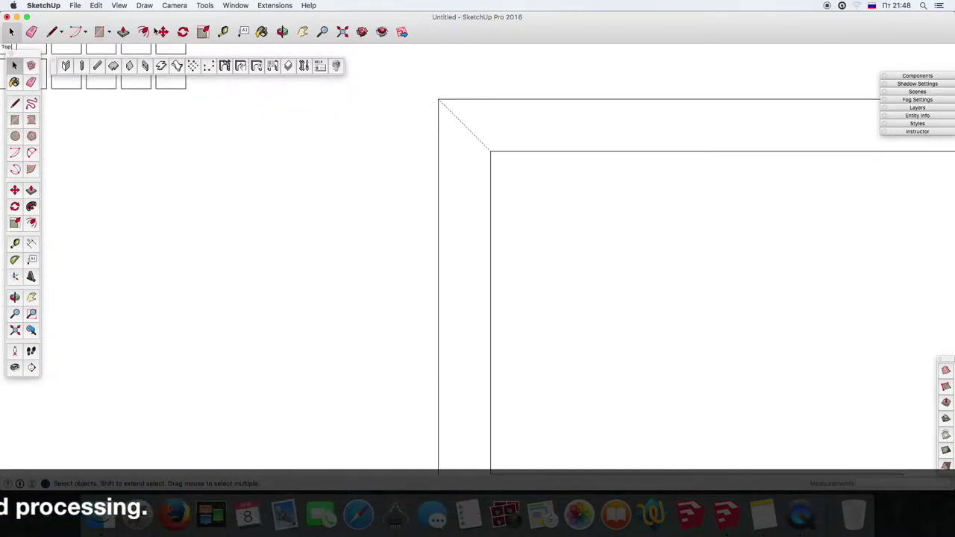
Step: Hide hidden geometry again, zoom out, and select the vertical and top wall parts separately
{"action": "left_click", "coordinate": [120, 5]}
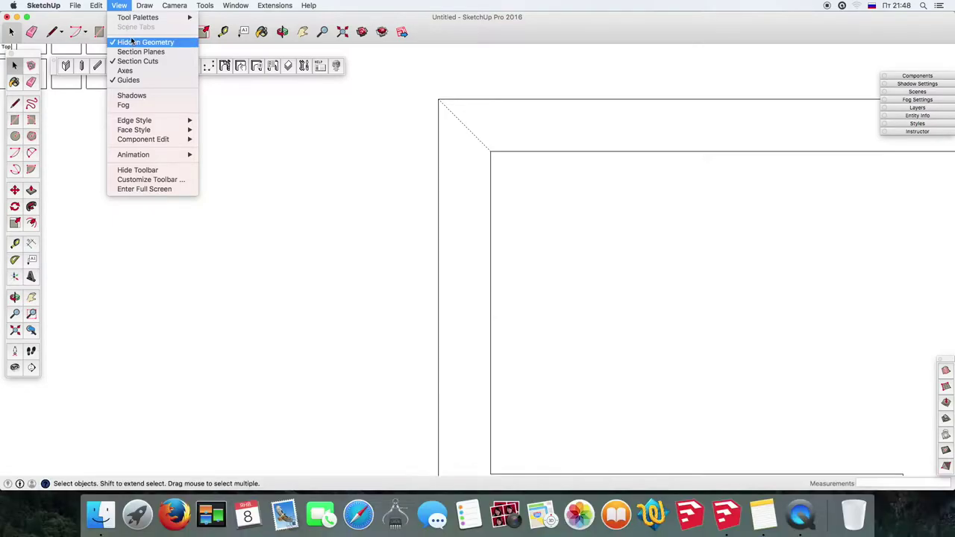
{"action": "left_click", "coordinate": [131, 42]}
{"action": "scroll", "coordinate": [130, 118], "scroll_direction": "down", "scroll_amount": 2}
{"action": "scroll", "coordinate": [239, 153], "scroll_direction": "down", "scroll_amount": 2}
{"action": "scroll", "coordinate": [404, 181], "scroll_direction": "down", "scroll_amount": 2}
{"action": "scroll", "coordinate": [429, 190], "scroll_direction": "down", "scroll_amount": 2}
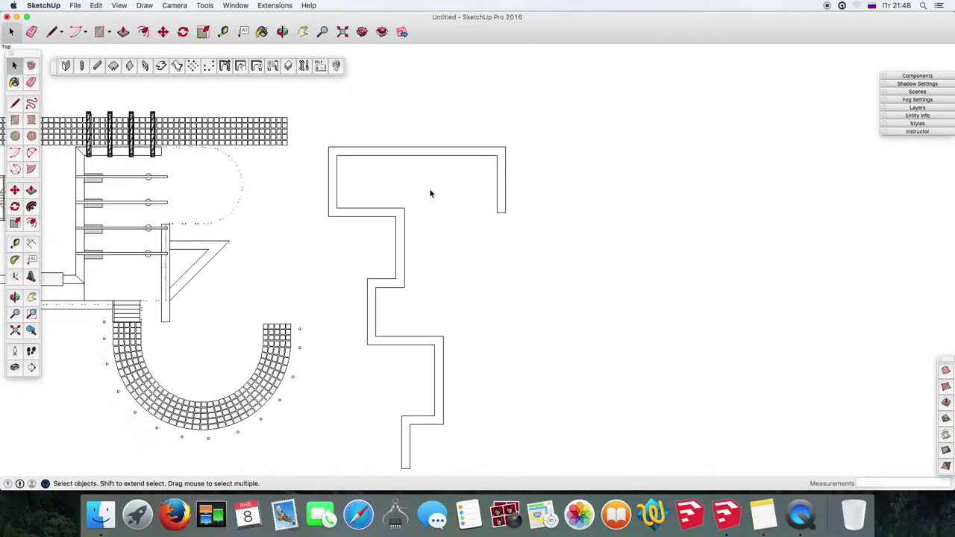
{"action": "scroll", "coordinate": [592, 175], "scroll_direction": "down", "scroll_amount": 2}
{"action": "scroll", "coordinate": [478, 320], "scroll_direction": "up", "scroll_amount": 3}
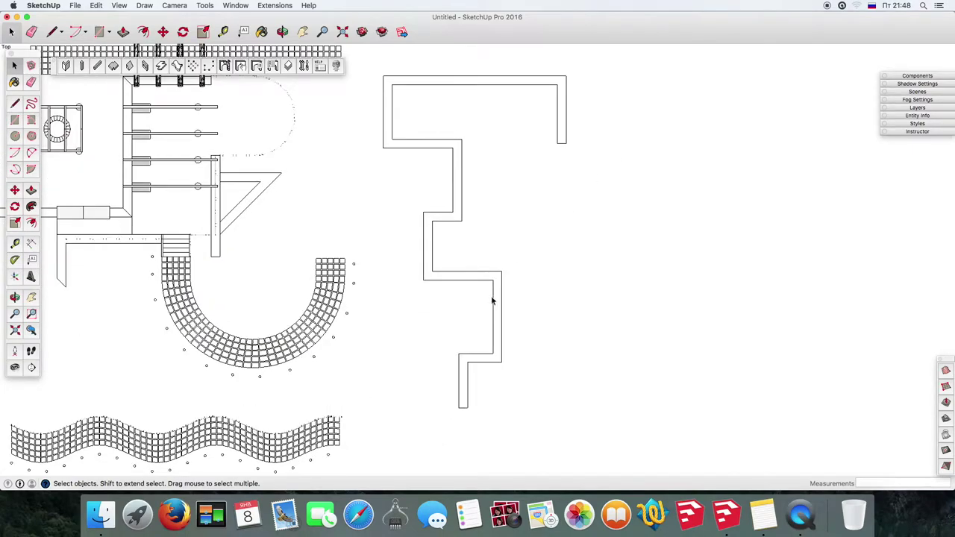
{"action": "left_click", "coordinate": [500, 301]}
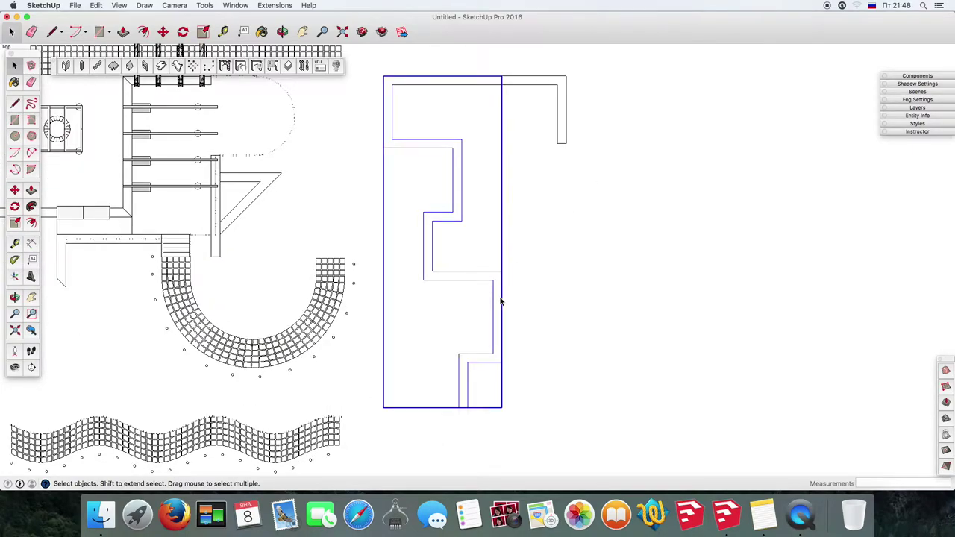
{"action": "left_click", "coordinate": [565, 116]}
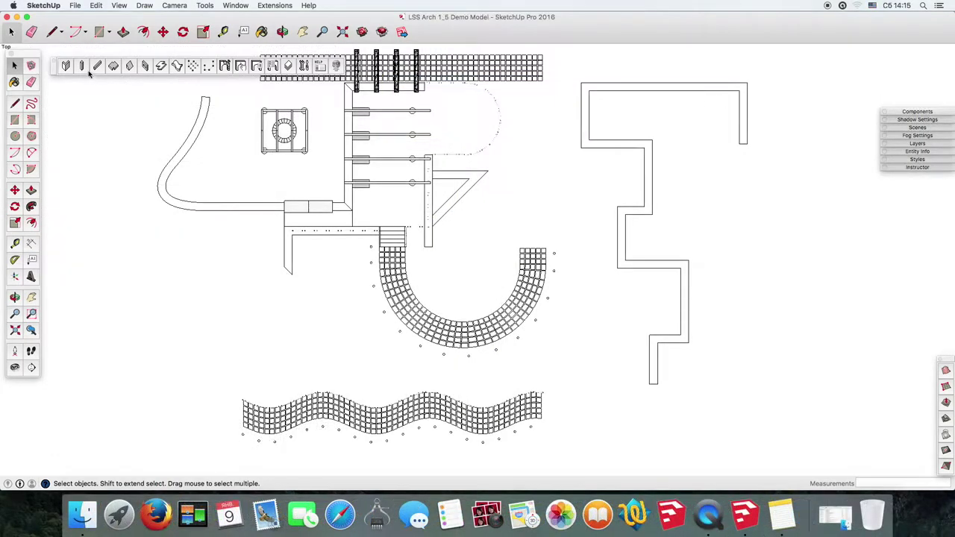
Step: Change the top wall piece's width from 600mm to 900mm and apply it to that piece only
{"action": "left_click", "coordinate": [66, 67]}
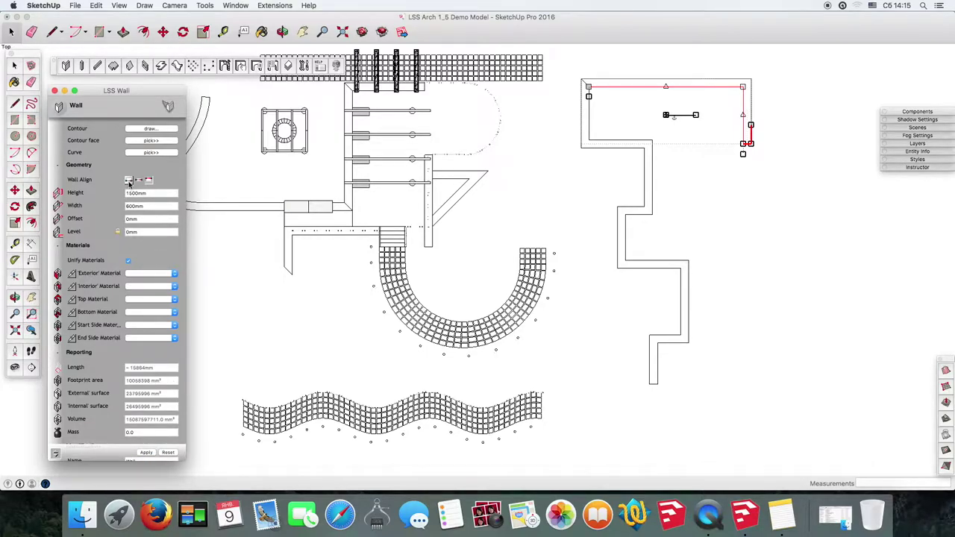
{"action": "left_click", "coordinate": [146, 452]}
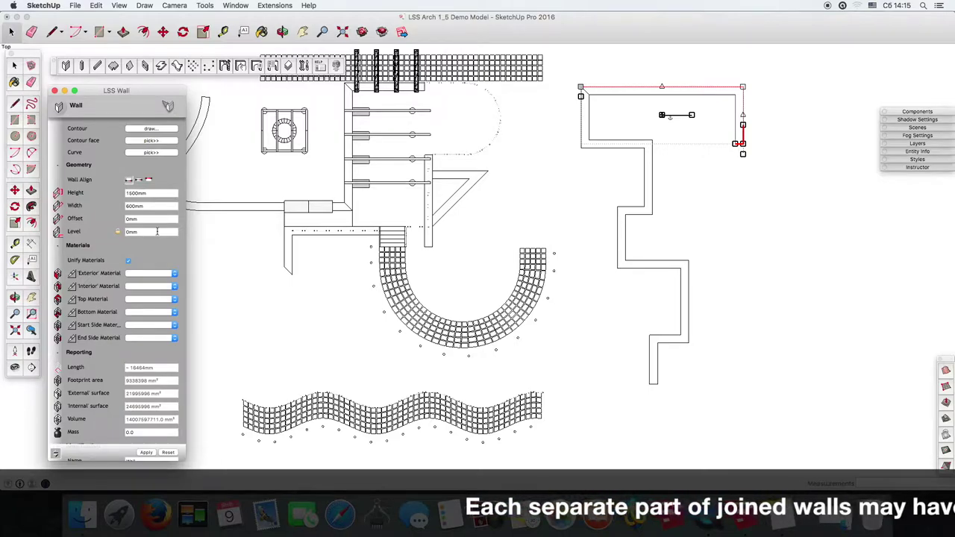
{"action": "double_click", "coordinate": [153, 206]}
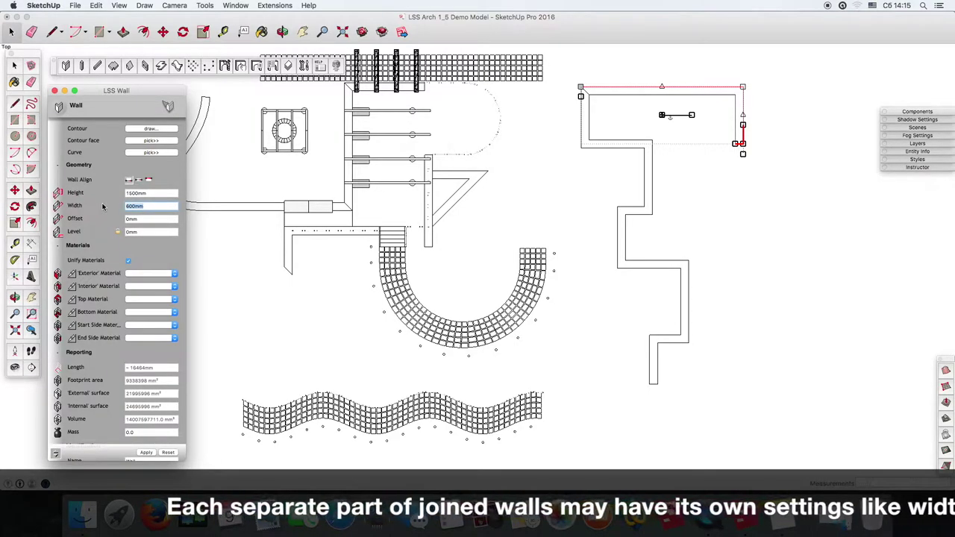
{"action": "type", "text": "90"}
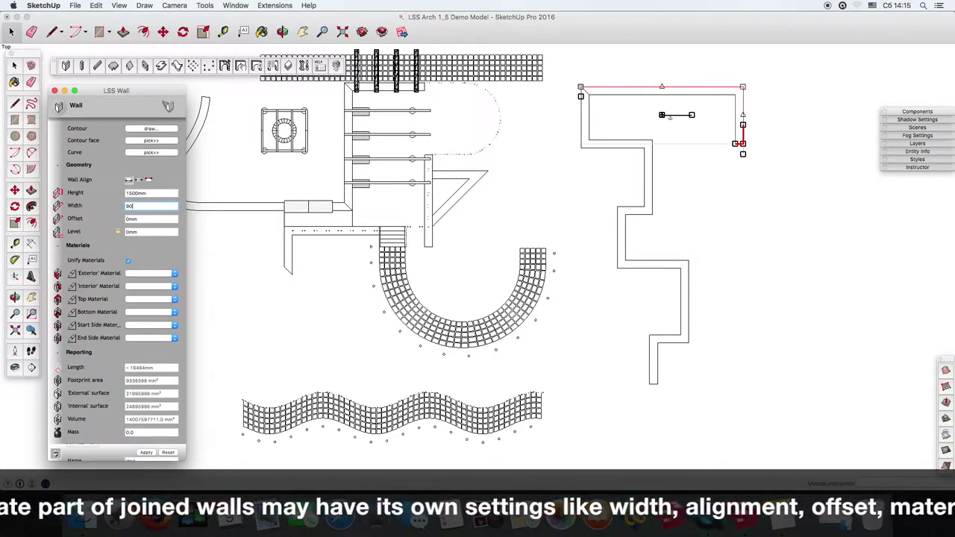
{"action": "type", "text": "0mm"}
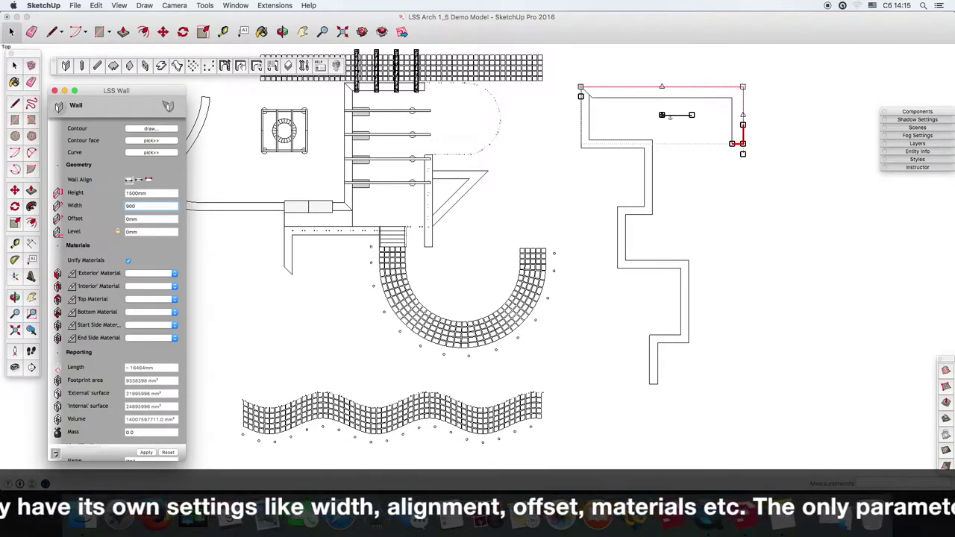
{"action": "left_click", "coordinate": [147, 453]}
{"action": "left_click", "coordinate": [771, 276]}
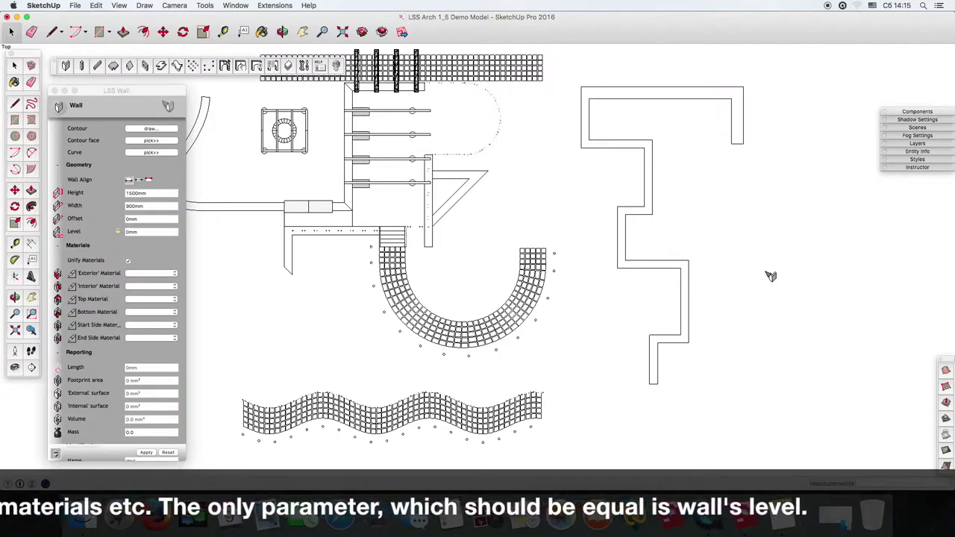
Step: In a 3D view, reshape the top wall's contour by dragging its top-left corner up and left
{"action": "scroll", "coordinate": [640, 112], "scroll_direction": "up", "scroll_amount": 2}
{"action": "scroll", "coordinate": [603, 81], "scroll_direction": "up", "scroll_amount": 3}
{"action": "scroll", "coordinate": [587, 82], "scroll_direction": "down", "scroll_amount": 3}
{"action": "scroll", "coordinate": [559, 97], "scroll_direction": "down", "scroll_amount": 2}
{"action": "mouse_move", "coordinate": [676, 192]}
{"action": "middle_mouse_down"}
{"action": "mouse_move", "coordinate": [618, 89]}
{"action": "mouse_move", "coordinate": [592, 64]}
{"action": "middle_mouse_up"}
{"action": "scroll", "coordinate": [624, 127], "scroll_direction": "up", "scroll_amount": 2}
{"action": "scroll", "coordinate": [634, 162], "scroll_direction": "up", "scroll_amount": 3}
{"action": "scroll", "coordinate": [635, 162], "scroll_direction": "down", "scroll_amount": 3}
{"action": "scroll", "coordinate": [507, 143], "scroll_direction": "up", "scroll_amount": 2}
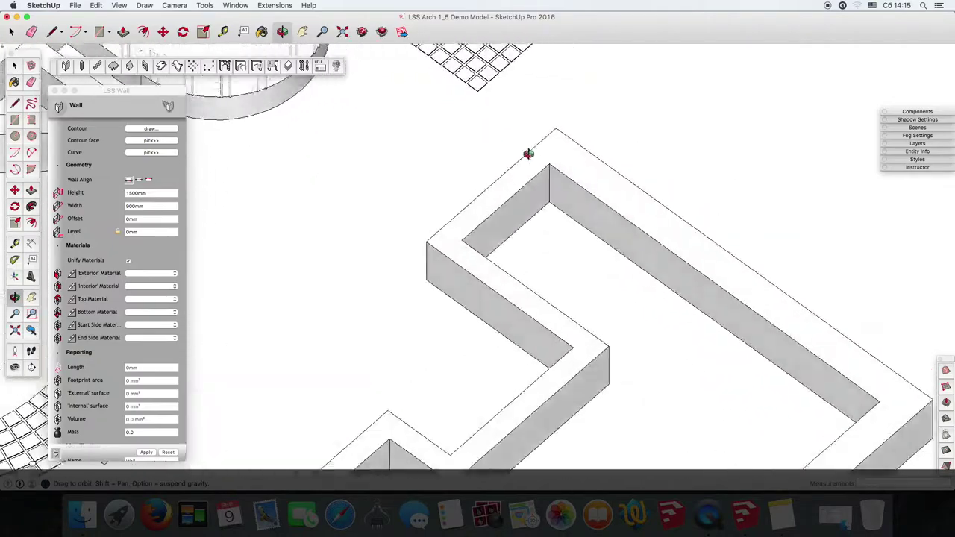
{"action": "scroll", "coordinate": [512, 143], "scroll_direction": "up", "scroll_amount": 1}
{"action": "scroll", "coordinate": [483, 118], "scroll_direction": "down", "scroll_amount": 3}
{"action": "middle_click_drag", "start_coordinate": [483, 118], "coordinate": [539, 187]}
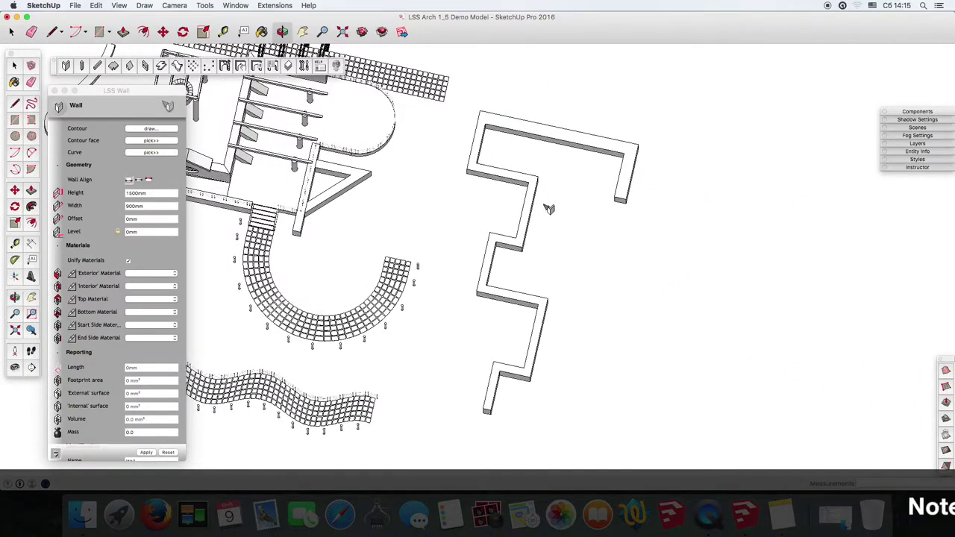
{"action": "scroll", "coordinate": [563, 149], "scroll_direction": "up", "scroll_amount": 2}
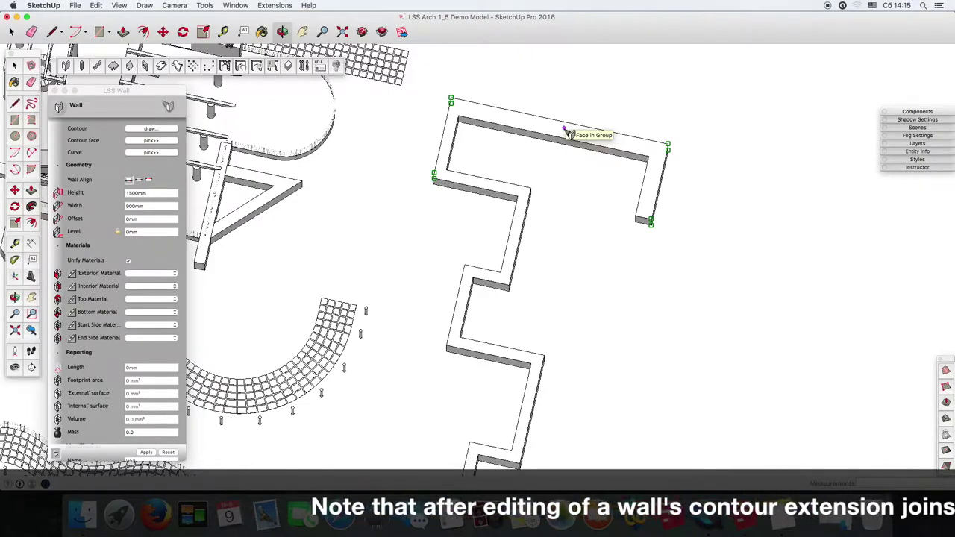
{"action": "left_click", "coordinate": [569, 134]}
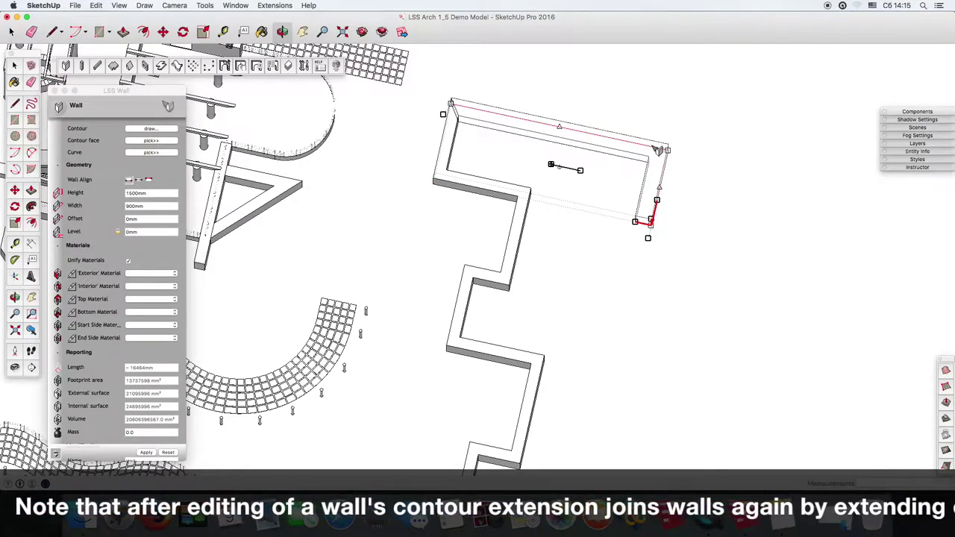
{"action": "left_click_drag", "start_coordinate": [463, 112], "coordinate": [481, 88]}
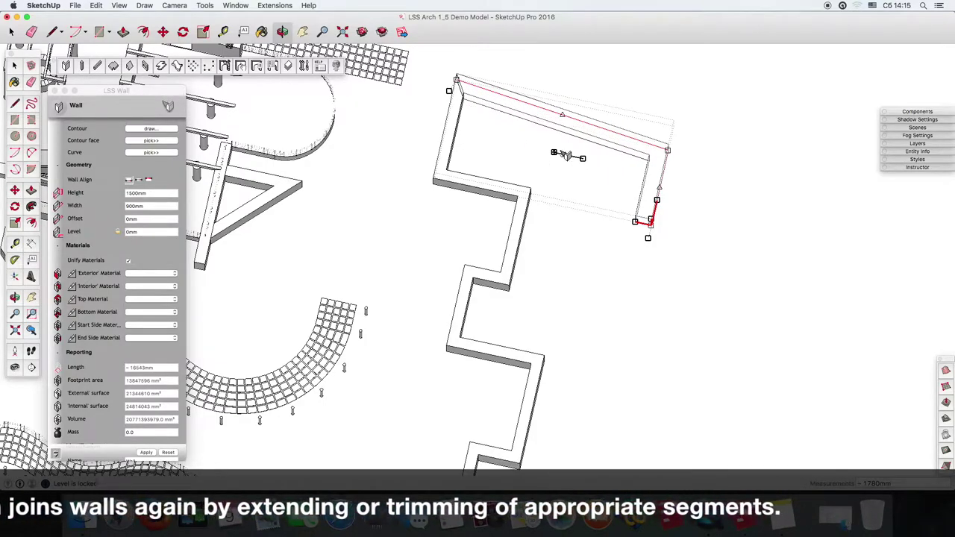
{"action": "left_click", "coordinate": [510, 154]}
Step: Back in top view, snap the top wall's top-left corner onto the stepped wall's edge
{"action": "middle_click_drag", "start_coordinate": [506, 161], "coordinate": [472, 154]}
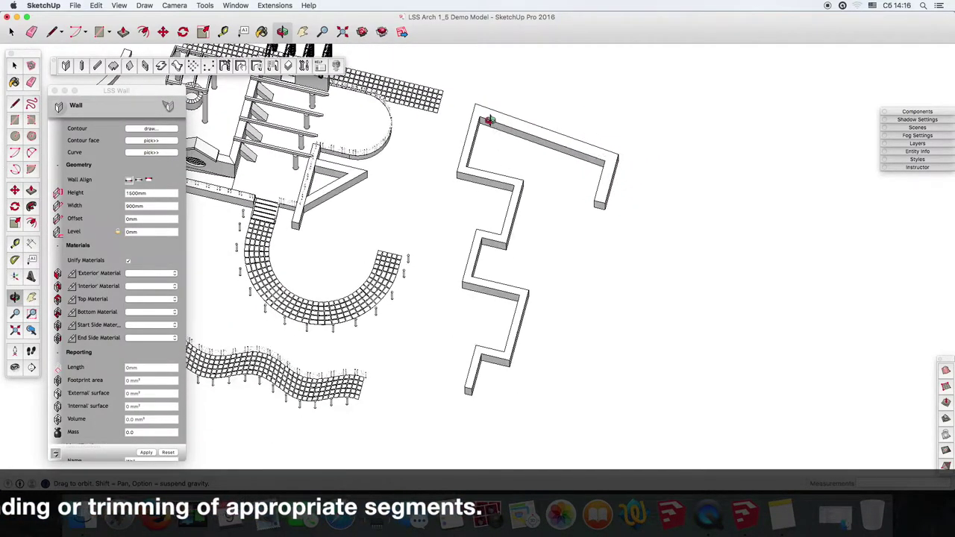
{"action": "key", "text": "super+2"}
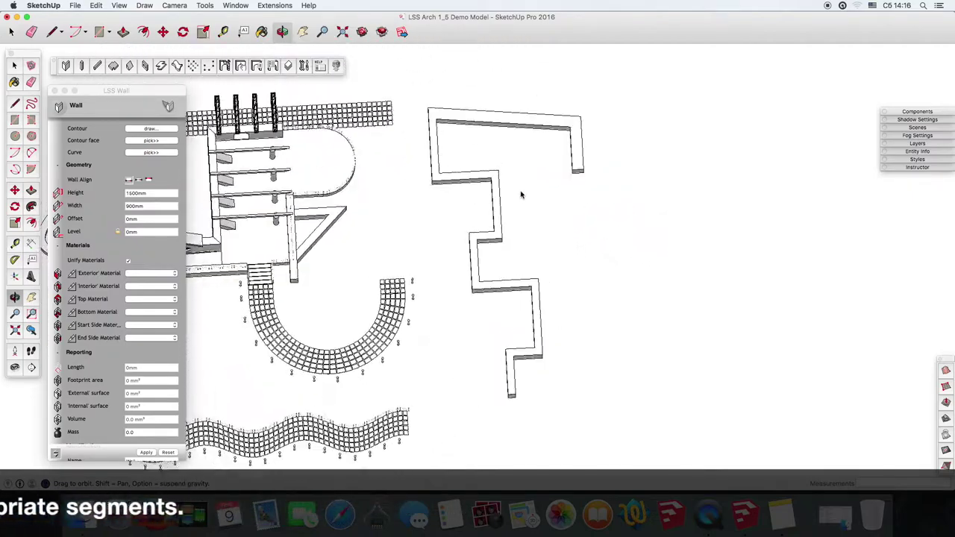
{"action": "scroll", "coordinate": [492, 103], "scroll_direction": "up", "scroll_amount": 2}
{"action": "left_click", "coordinate": [483, 126]}
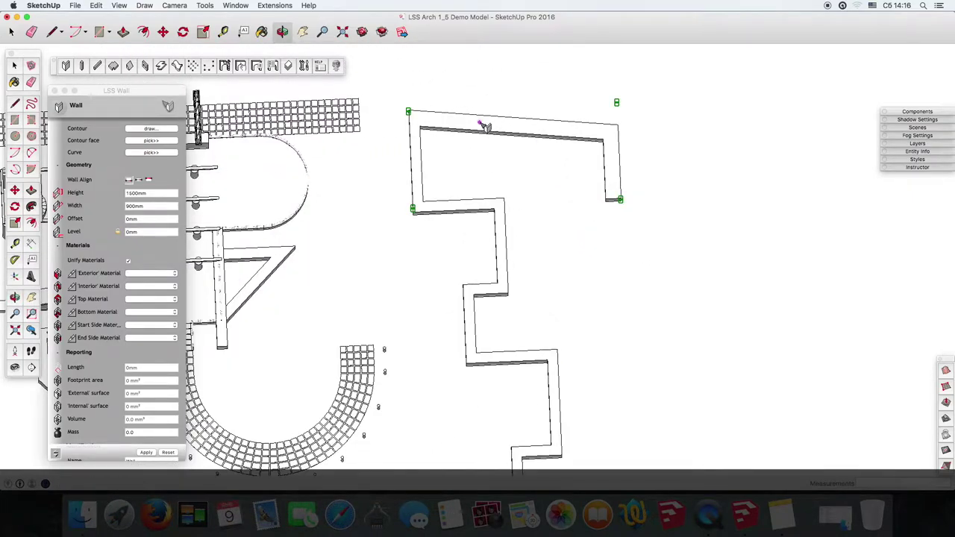
{"action": "left_click", "coordinate": [409, 114]}
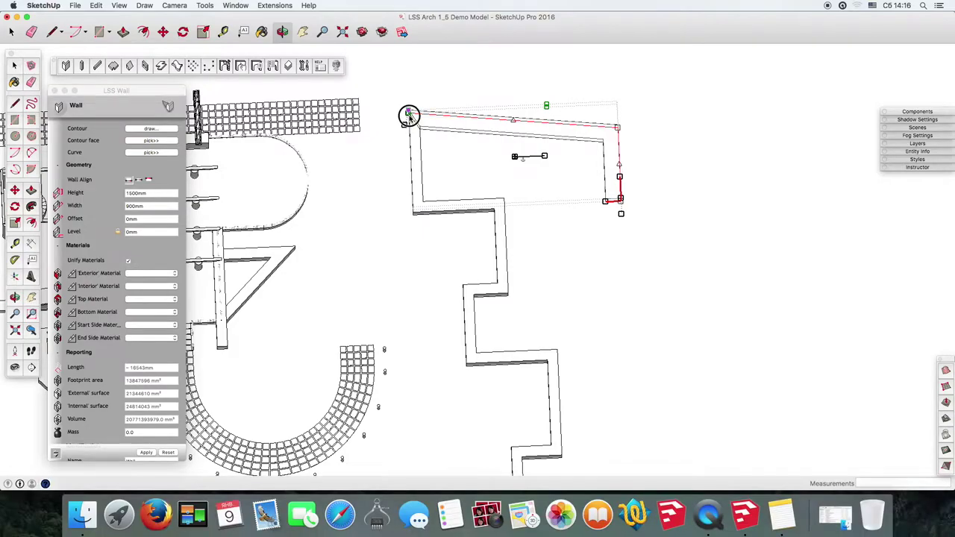
{"action": "left_click", "coordinate": [496, 178]}
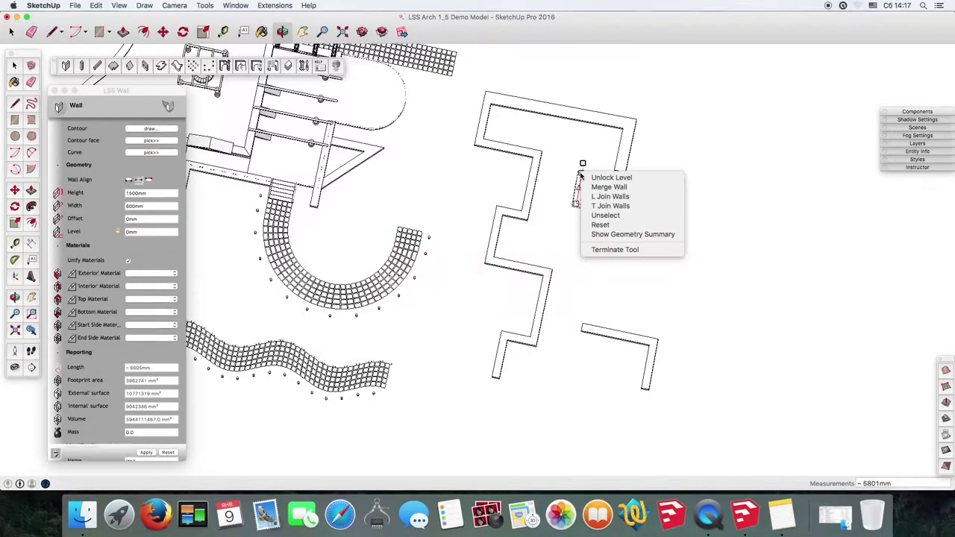
Step: Finish the new wall piece and T-join it into the zig-zag wall
{"action": "left_click", "coordinate": [599, 207]}
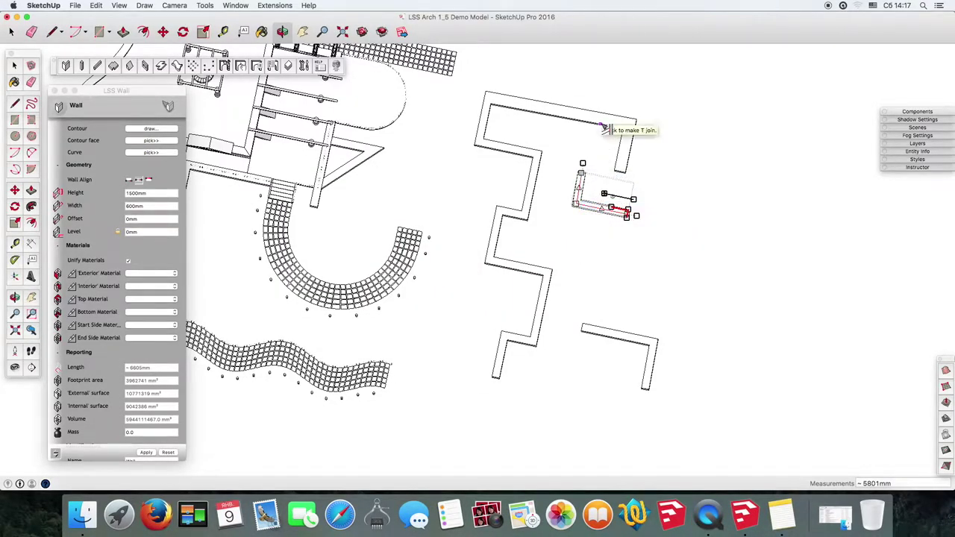
{"action": "left_click", "coordinate": [607, 331]}
{"action": "right_click", "coordinate": [583, 328]}
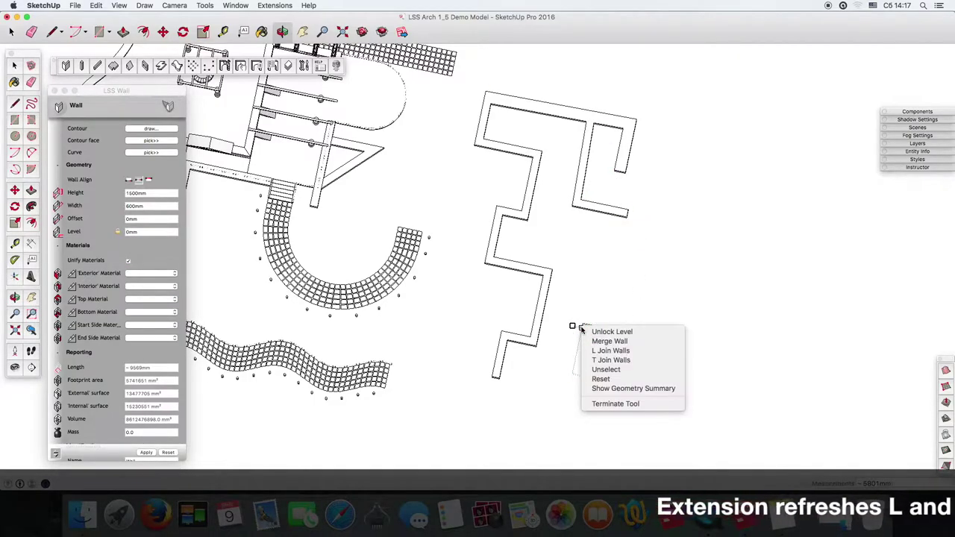
{"action": "left_click", "coordinate": [605, 361]}
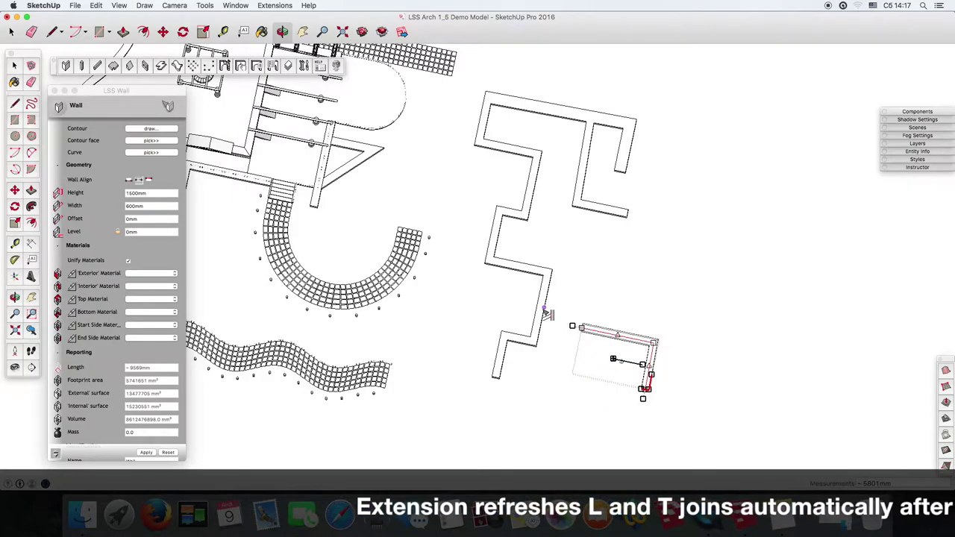
{"action": "mouse_move", "coordinate": [733, 383]}
{"action": "middle_mouse_down"}
{"action": "mouse_move", "coordinate": [694, 370]}
{"action": "mouse_move", "coordinate": [720, 345]}
{"action": "mouse_move", "coordinate": [613, 370]}
{"action": "mouse_move", "coordinate": [599, 358]}
{"action": "mouse_move", "coordinate": [609, 348]}
{"action": "middle_mouse_up"}
Step: Reduce the new bottom wall's Width from 600mm to 300mm in the LSS Wall panel
{"action": "left_click", "coordinate": [614, 324]}
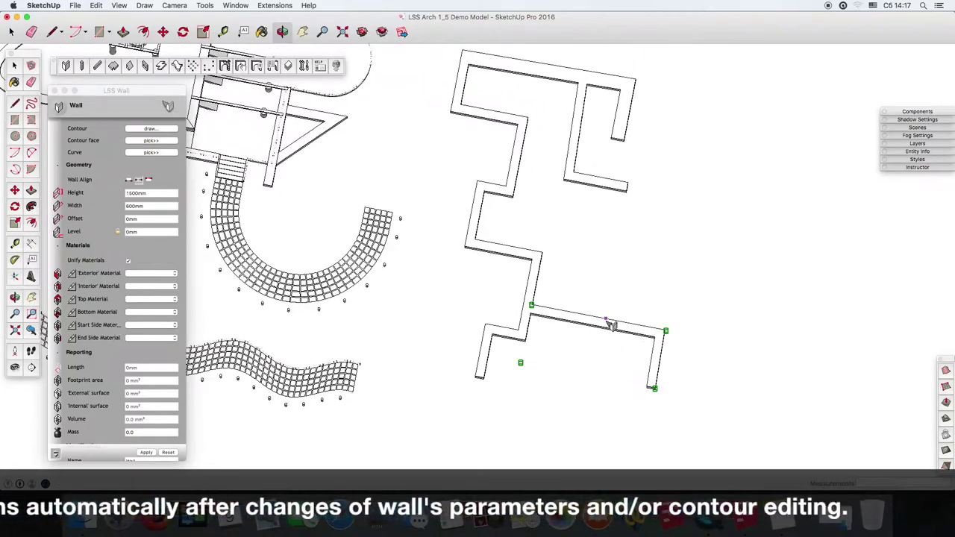
{"action": "double_click", "coordinate": [131, 206]}
{"action": "type", "text": "300"}
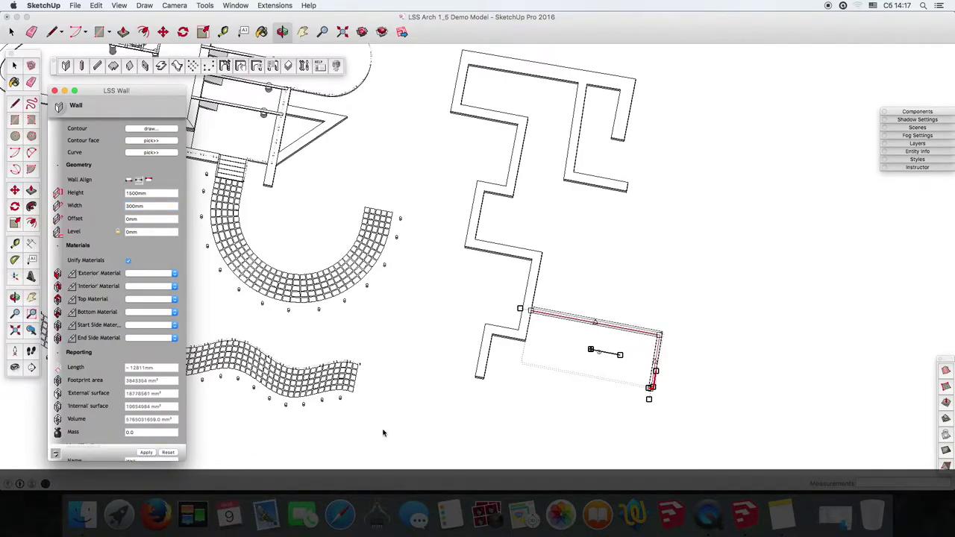
{"action": "left_click", "coordinate": [486, 441]}
{"action": "middle_click_drag", "start_coordinate": [518, 426], "coordinate": [554, 310]}
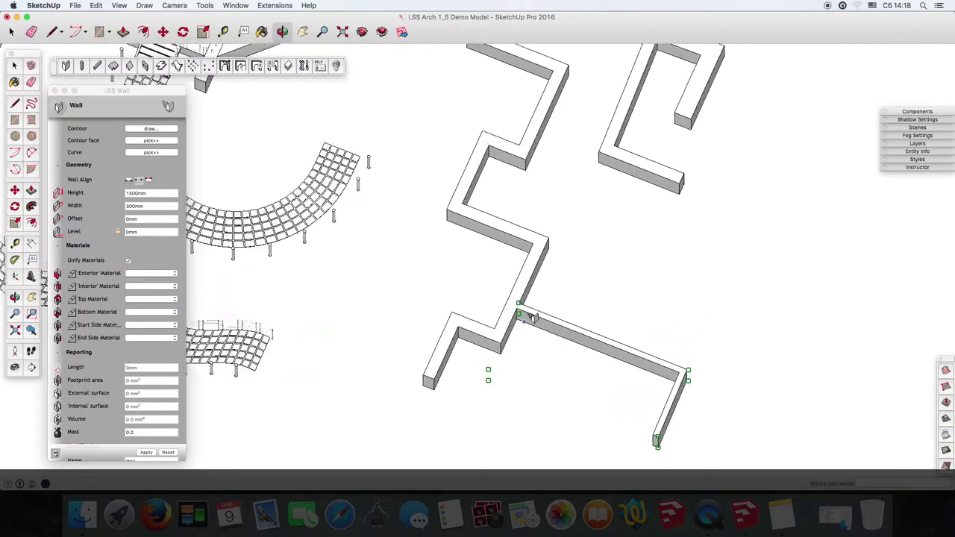
{"action": "scroll", "coordinate": [554, 310], "scroll_direction": "down", "scroll_amount": 5}
{"action": "middle_click_drag", "start_coordinate": [380, 251], "coordinate": [483, 150]}
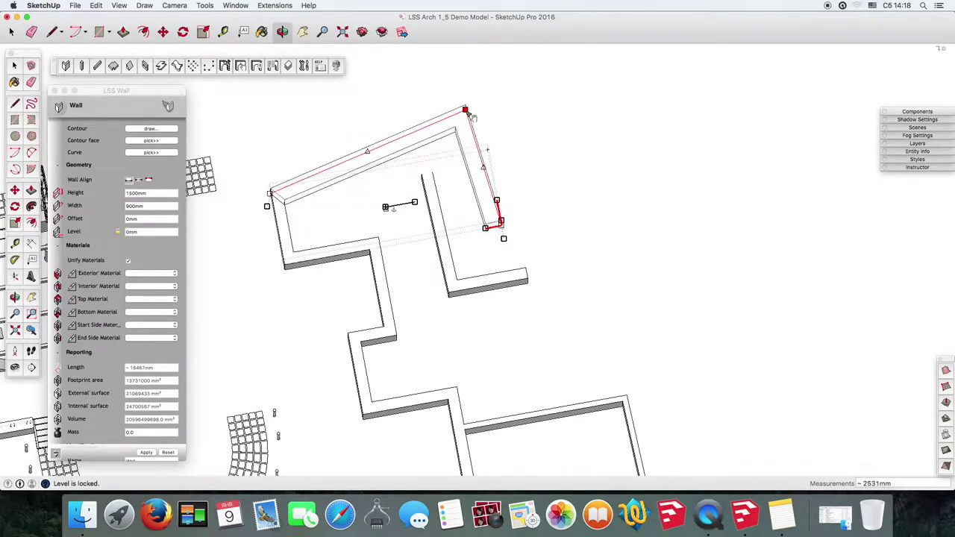
{"action": "scroll", "coordinate": [621, 153], "scroll_direction": "down", "scroll_amount": 2}
{"action": "scroll", "coordinate": [485, 145], "scroll_direction": "down", "scroll_amount": 1}
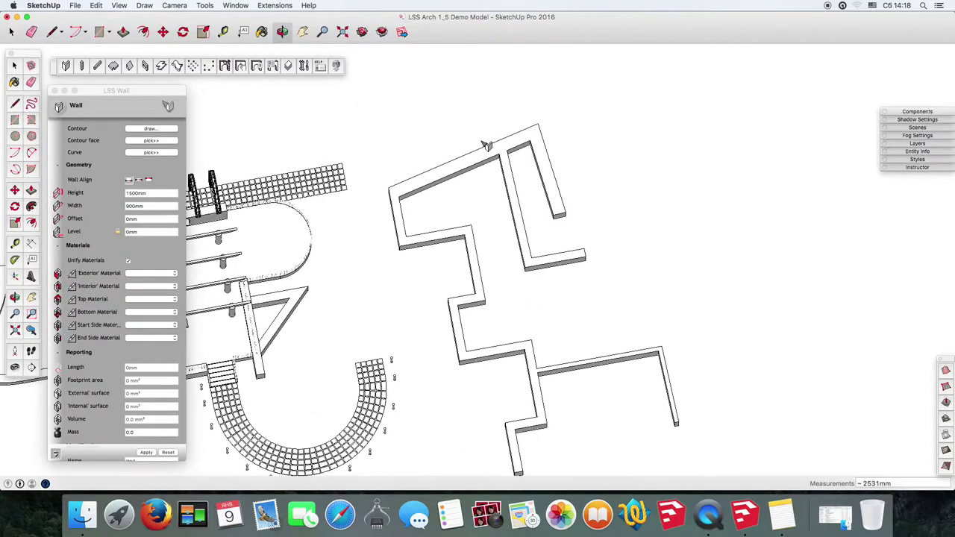
{"action": "scroll", "coordinate": [514, 155], "scroll_direction": "up", "scroll_amount": 4}
{"action": "scroll", "coordinate": [537, 163], "scroll_direction": "up", "scroll_amount": 3}
{"action": "scroll", "coordinate": [534, 160], "scroll_direction": "down", "scroll_amount": 3}
{"action": "scroll", "coordinate": [534, 160], "scroll_direction": "down", "scroll_amount": 3}
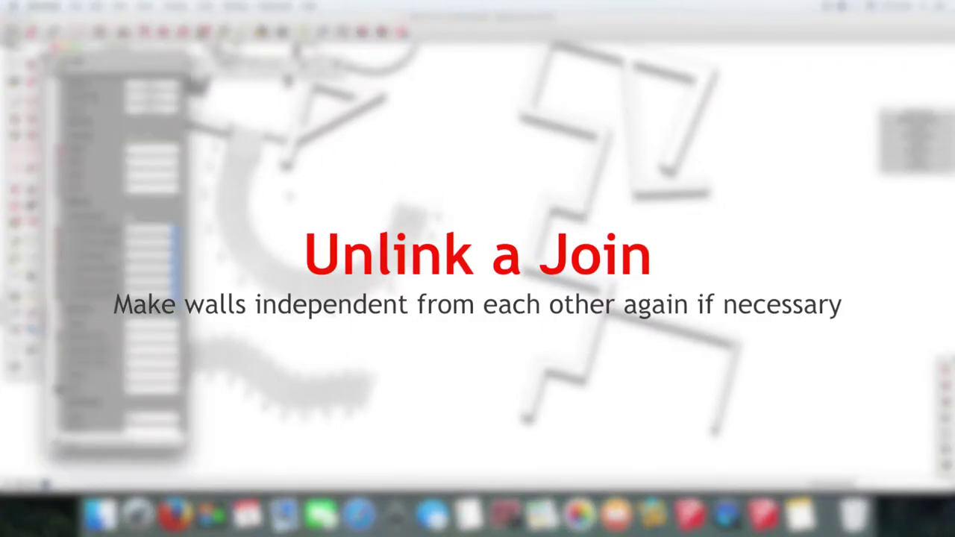
Step: Unlink the lower wall's join from the stepped wall and close the LSS Wall panel
{"action": "right_click", "coordinate": [605, 310]}
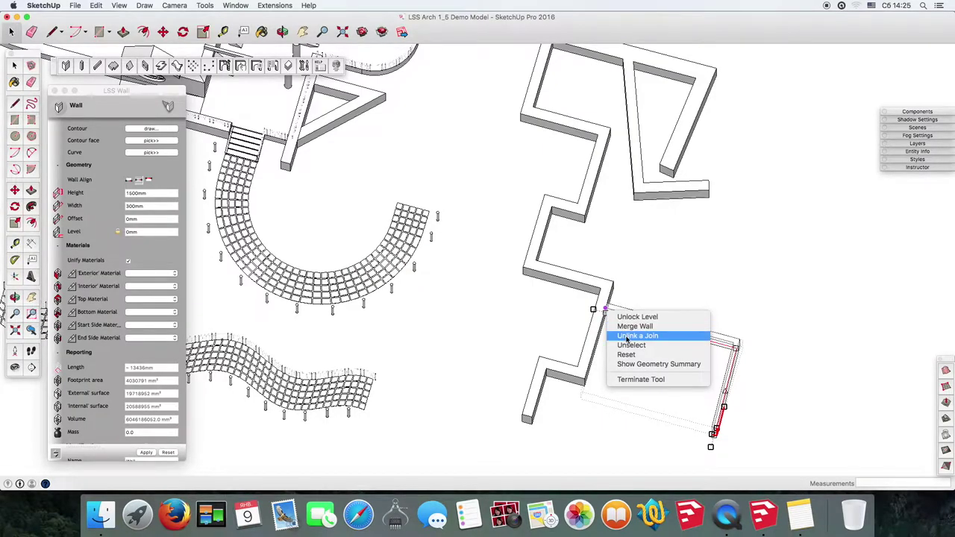
{"action": "left_click", "coordinate": [627, 336]}
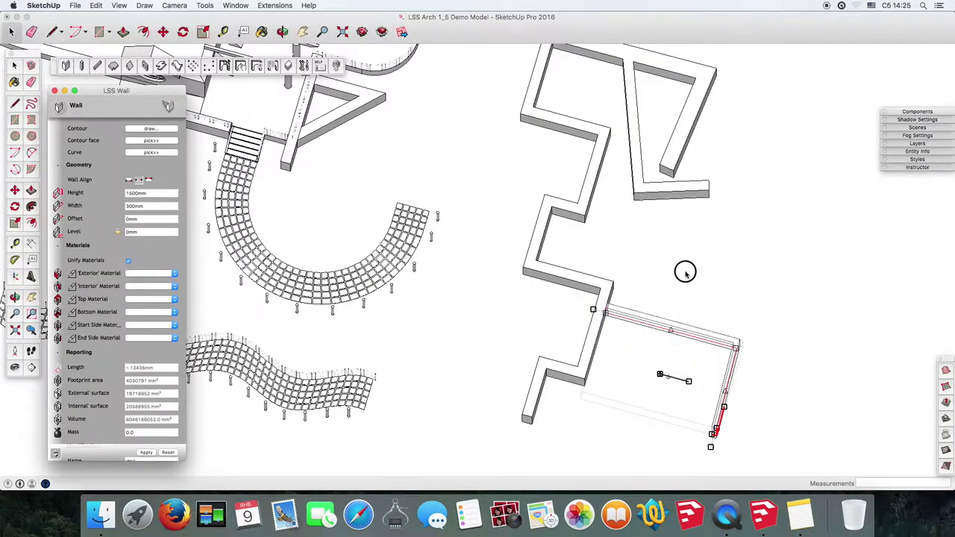
{"action": "left_click", "coordinate": [112, 93]}
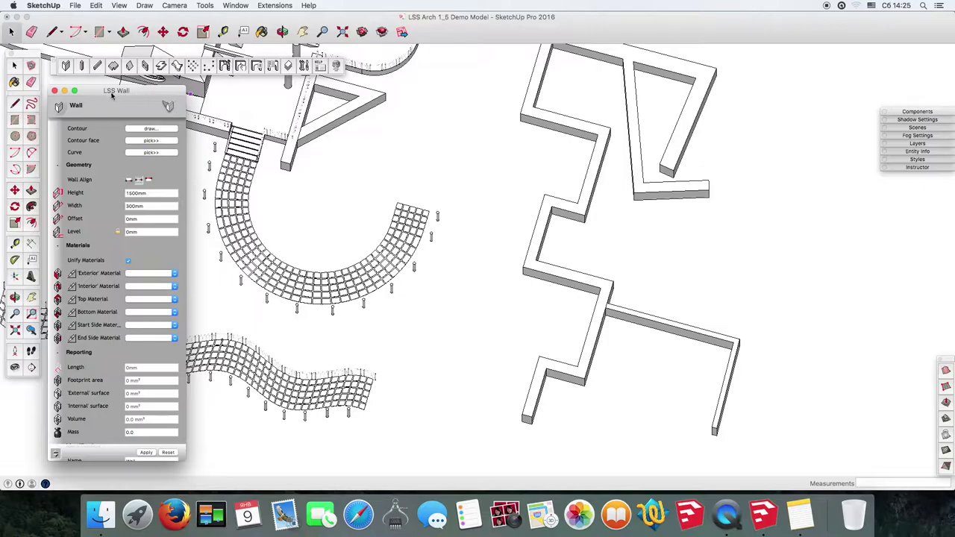
{"action": "left_click", "coordinate": [54, 91]}
{"action": "mouse_move", "coordinate": [783, 406]}
{"action": "middle_mouse_down"}
{"action": "mouse_move", "coordinate": [688, 417]}
{"action": "mouse_move", "coordinate": [652, 336]}
{"action": "middle_mouse_up"}
{"action": "scroll", "coordinate": [612, 287], "scroll_direction": "up", "scroll_amount": 5}
{"action": "scroll", "coordinate": [554, 251], "scroll_direction": "down", "scroll_amount": 2}
Step: Move the unlinked wall's end to the zig-zag wall corner with the LSS Wall tool
{"action": "scroll", "coordinate": [552, 251], "scroll_direction": "down", "scroll_amount": 3}
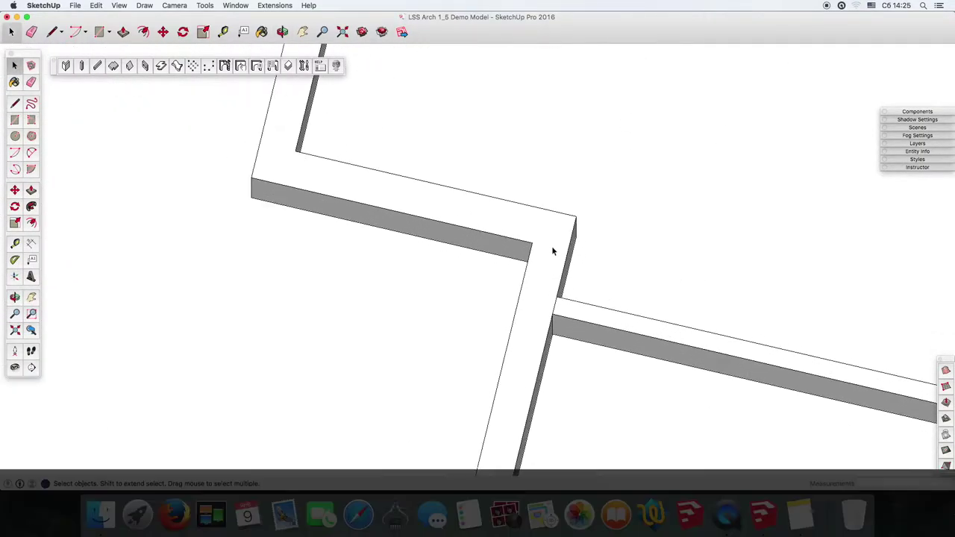
{"action": "scroll", "coordinate": [625, 316], "scroll_direction": "up", "scroll_amount": 3}
{"action": "mouse_move", "coordinate": [566, 281]}
{"action": "middle_mouse_down"}
{"action": "mouse_move", "coordinate": [520, 213]}
{"action": "mouse_move", "coordinate": [539, 271]}
{"action": "middle_mouse_up"}
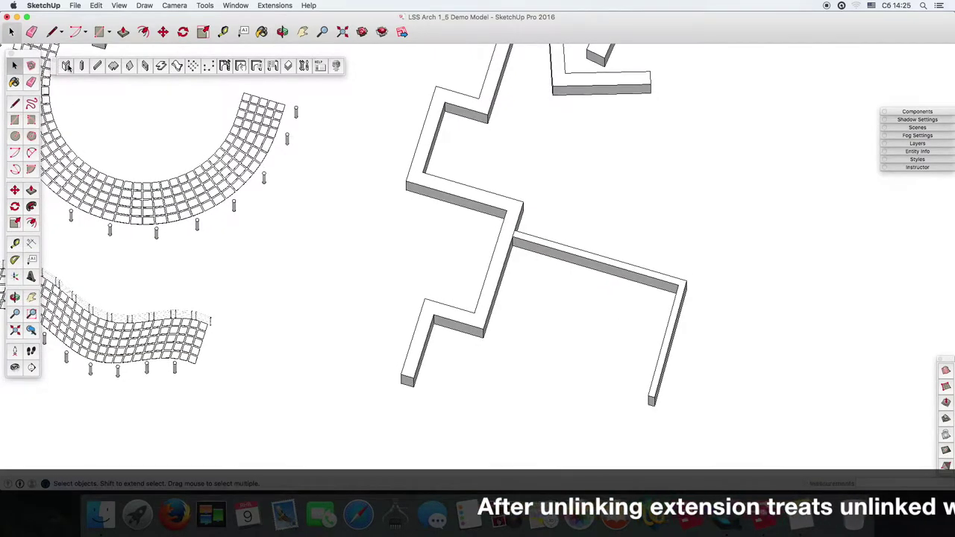
{"action": "left_click", "coordinate": [67, 65]}
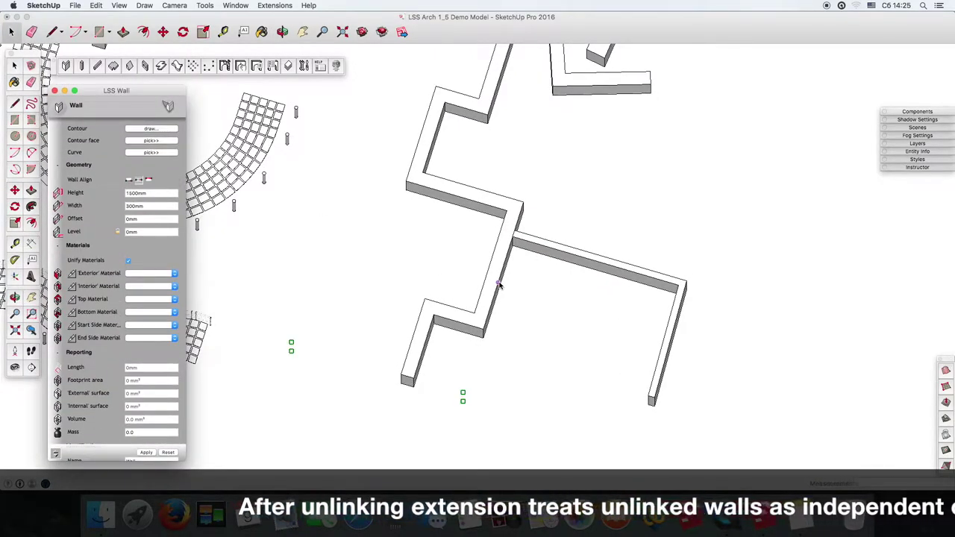
{"action": "left_click", "coordinate": [557, 259]}
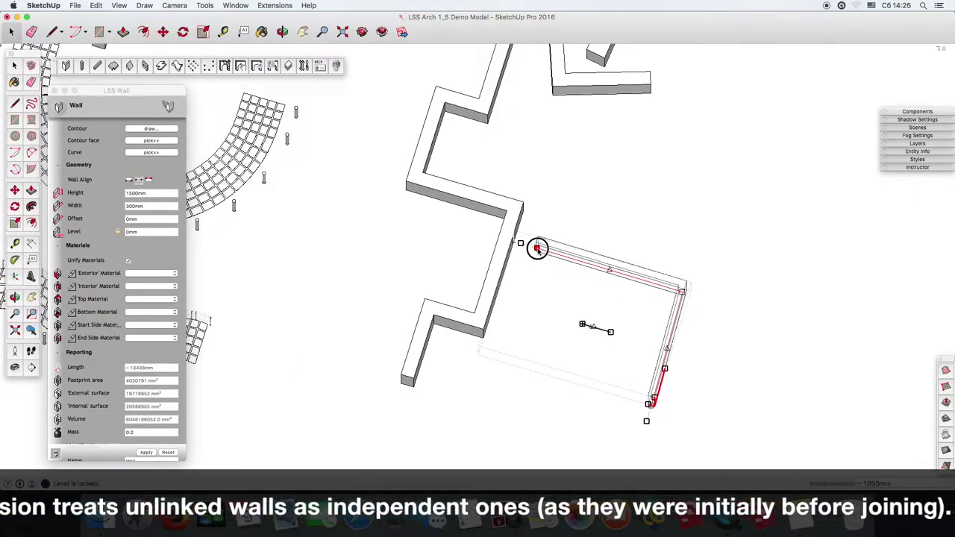
{"action": "left_click_drag", "start_coordinate": [549, 254], "coordinate": [517, 243]}
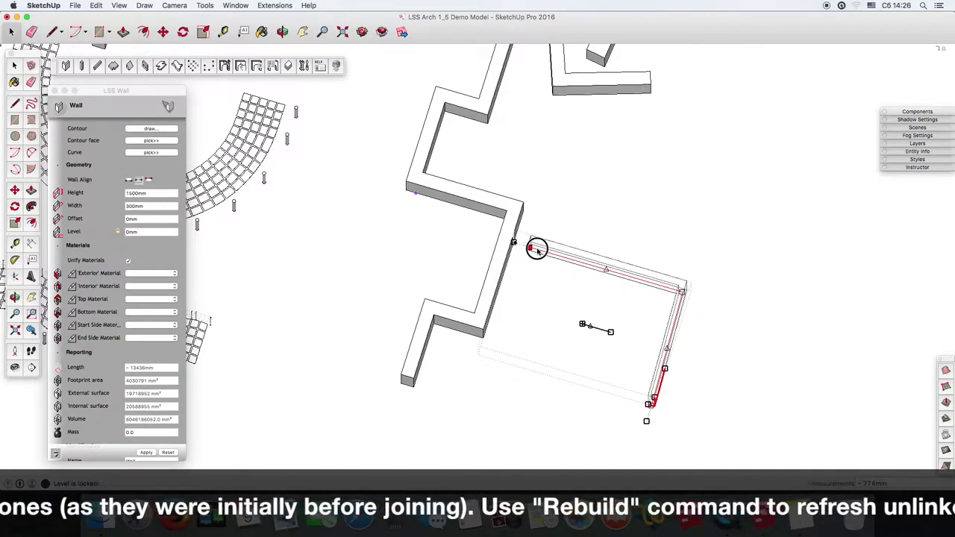
{"action": "left_click", "coordinate": [558, 308]}
Step: Return to Select, then select and deselect the zig-zag wall group
{"action": "middle_click_drag", "start_coordinate": [728, 311], "coordinate": [637, 185]}
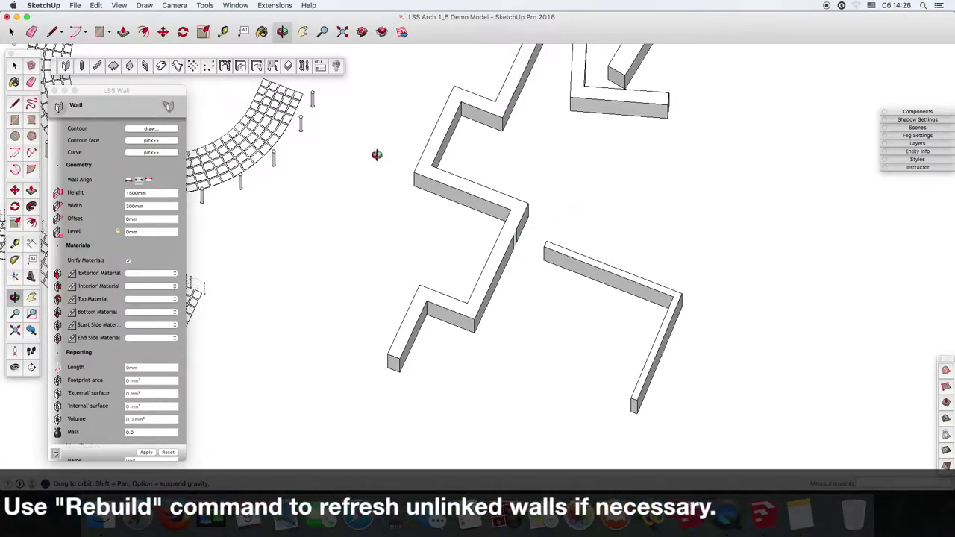
{"action": "scroll", "coordinate": [543, 248], "scroll_direction": "down", "scroll_amount": 3}
{"action": "scroll", "coordinate": [575, 261], "scroll_direction": "up", "scroll_amount": 5}
{"action": "middle_click_drag", "start_coordinate": [624, 327], "coordinate": [589, 310]}
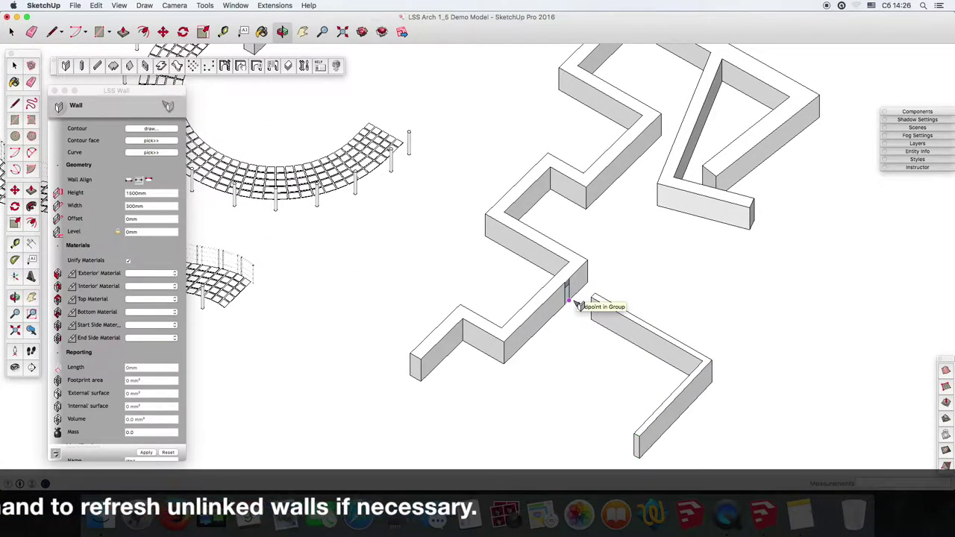
{"action": "key", "text": "space"}
{"action": "left_click", "coordinate": [535, 270]}
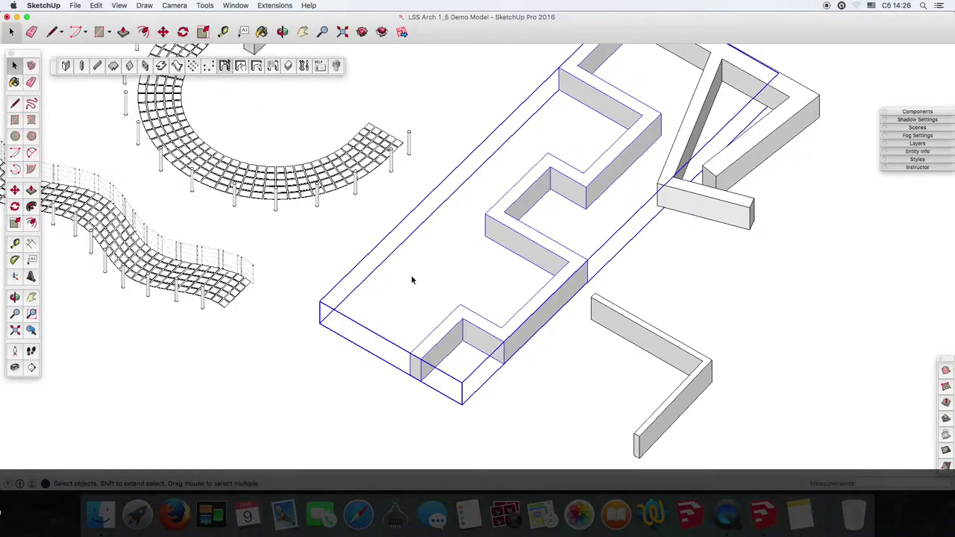
{"action": "left_click", "coordinate": [528, 382]}
Step: Join both ends of the triangular wall into the long 600mm wall using L/T and T joins
{"action": "mouse_move", "coordinate": [528, 381]}
{"action": "middle_mouse_down"}
{"action": "mouse_move", "coordinate": [544, 362]}
{"action": "mouse_move", "coordinate": [746, 415]}
{"action": "mouse_move", "coordinate": [775, 273]}
{"action": "mouse_move", "coordinate": [539, 194]}
{"action": "mouse_move", "coordinate": [534, 234]}
{"action": "middle_mouse_up"}
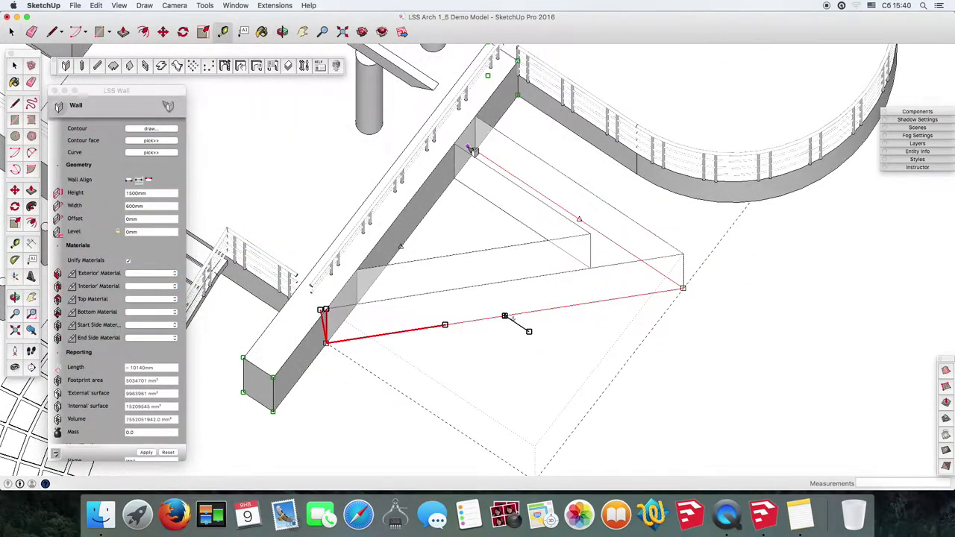
{"action": "right_click", "coordinate": [474, 152]}
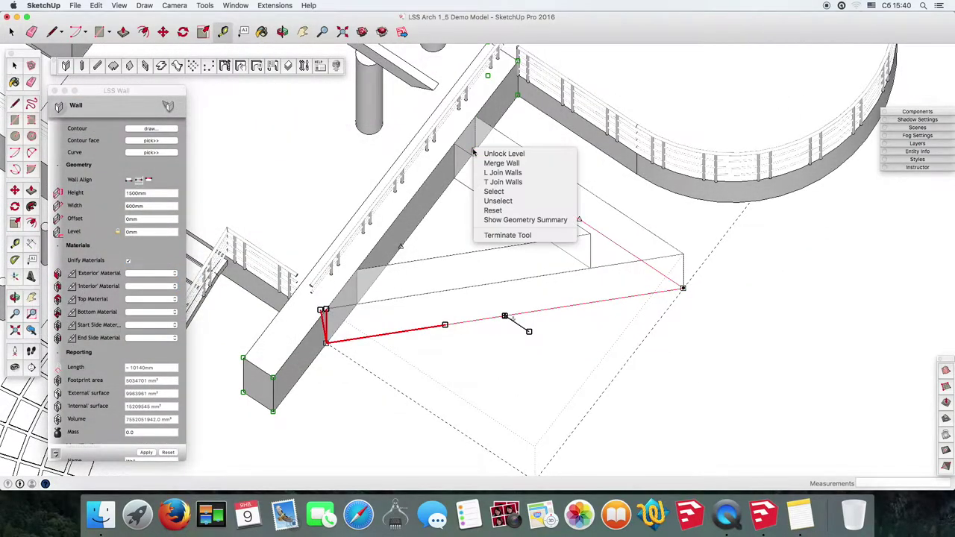
{"action": "left_click", "coordinate": [499, 184]}
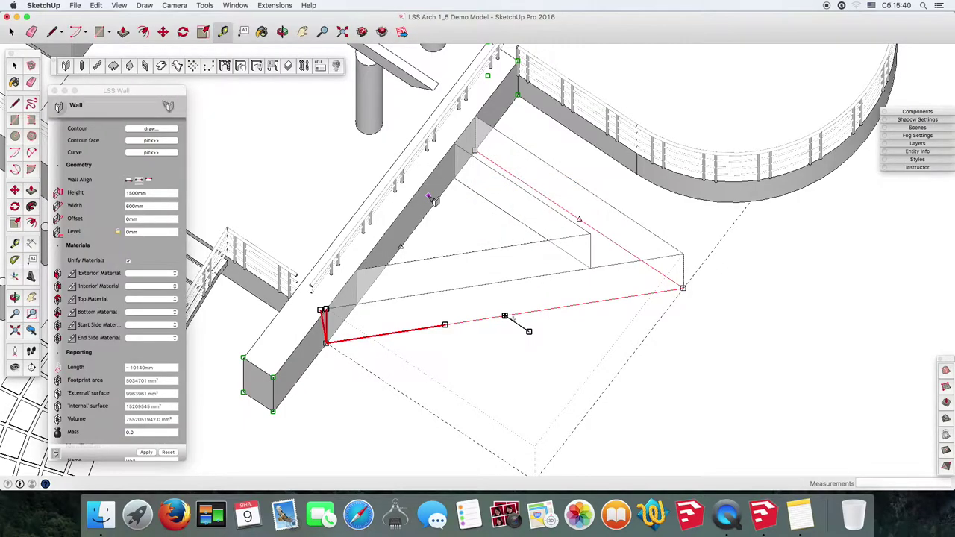
{"action": "left_click", "coordinate": [423, 281]}
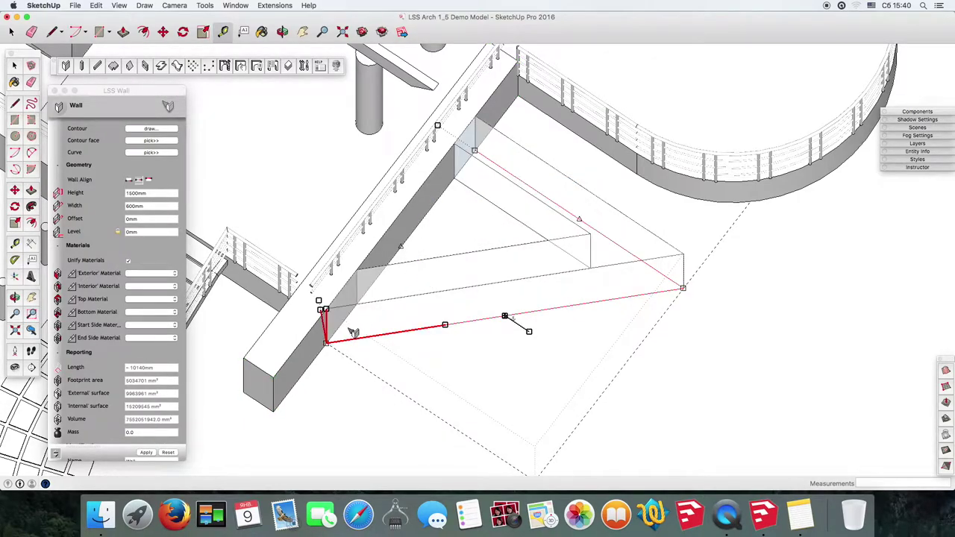
{"action": "right_click", "coordinate": [328, 346]}
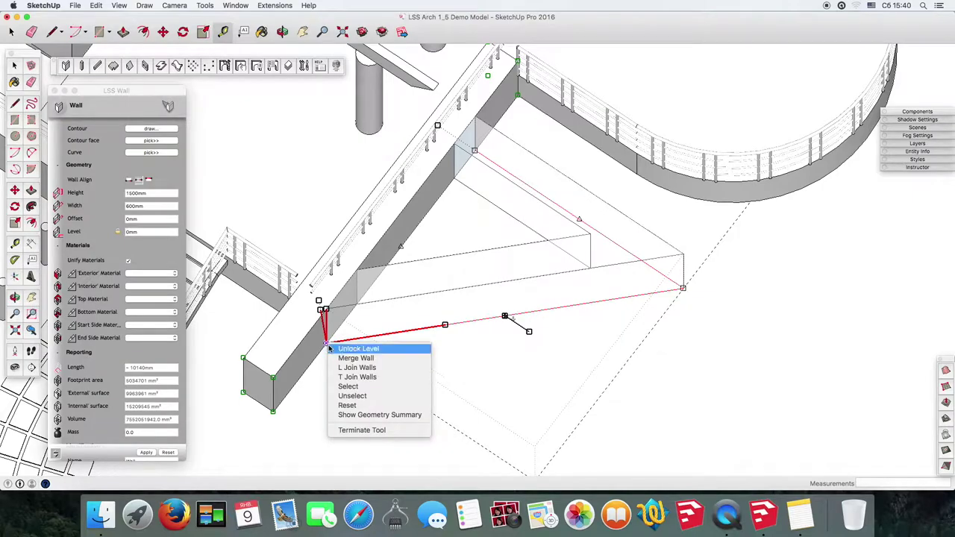
{"action": "left_click", "coordinate": [354, 379]}
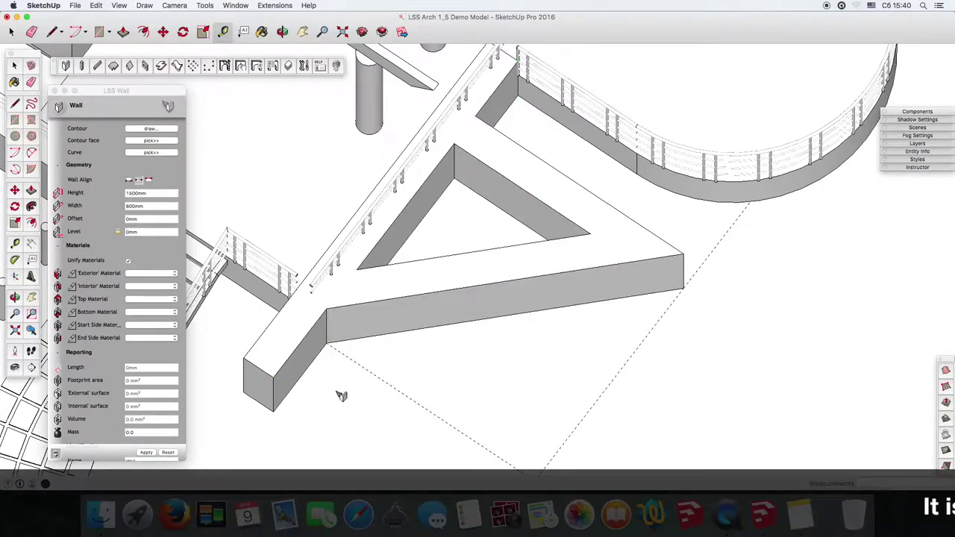
{"action": "mouse_move", "coordinate": [722, 284]}
{"action": "middle_mouse_down"}
{"action": "mouse_move", "coordinate": [705, 337]}
{"action": "mouse_move", "coordinate": [473, 177]}
{"action": "mouse_move", "coordinate": [692, 263]}
{"action": "mouse_move", "coordinate": [539, 249]}
{"action": "middle_mouse_up"}
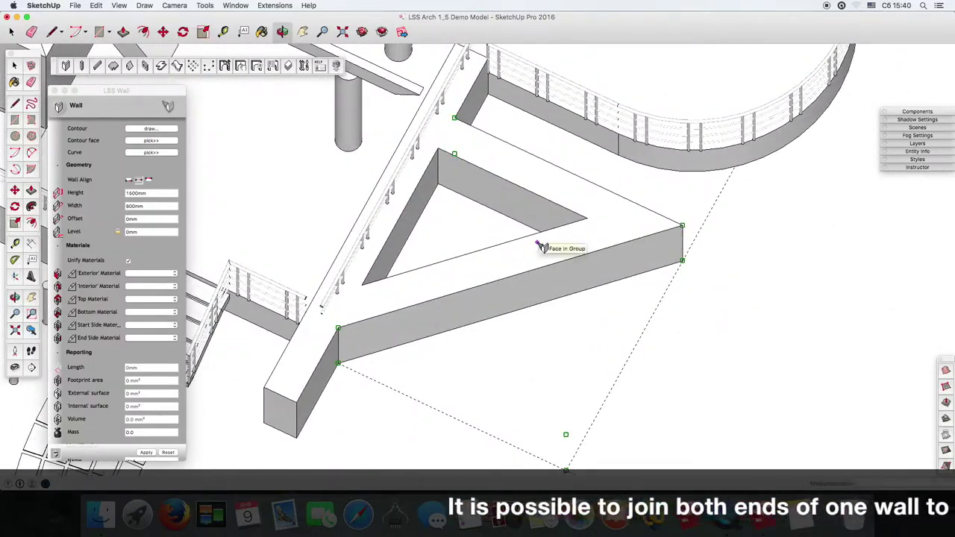
Step: Drag the triangle's far corner toward the front to reshape the wall contour
{"action": "left_click", "coordinate": [595, 247]}
{"action": "mouse_move", "coordinate": [595, 247]}
{"action": "middle_mouse_down"}
{"action": "mouse_move", "coordinate": [677, 214]}
{"action": "mouse_move", "coordinate": [669, 226]}
{"action": "middle_mouse_up"}
{"action": "left_click_drag", "start_coordinate": [669, 226], "coordinate": [562, 397]}
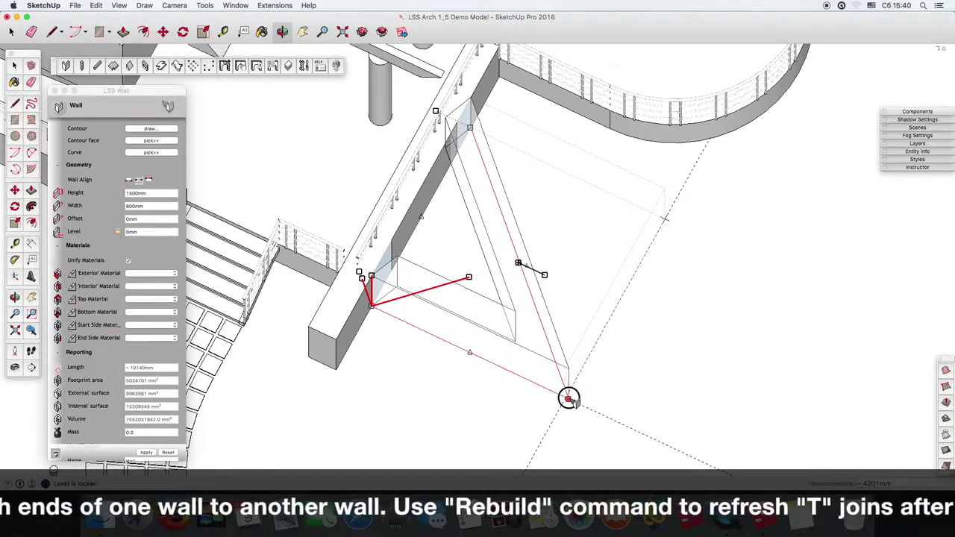
{"action": "left_click_drag", "start_coordinate": [561, 397], "coordinate": [565, 397]}
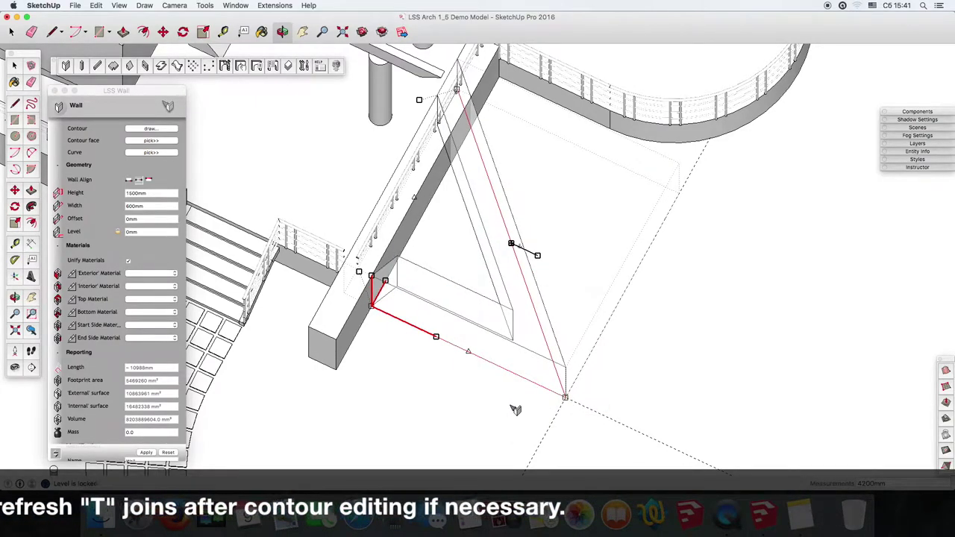
{"action": "left_click", "coordinate": [625, 228]}
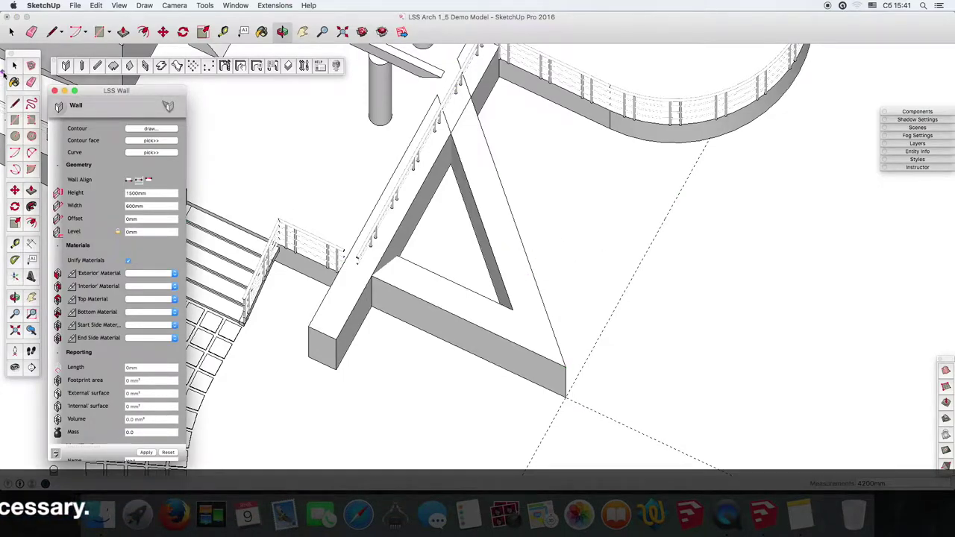
Step: Rebuild the wall into its triangular loop and deselect it
{"action": "key", "text": "space"}
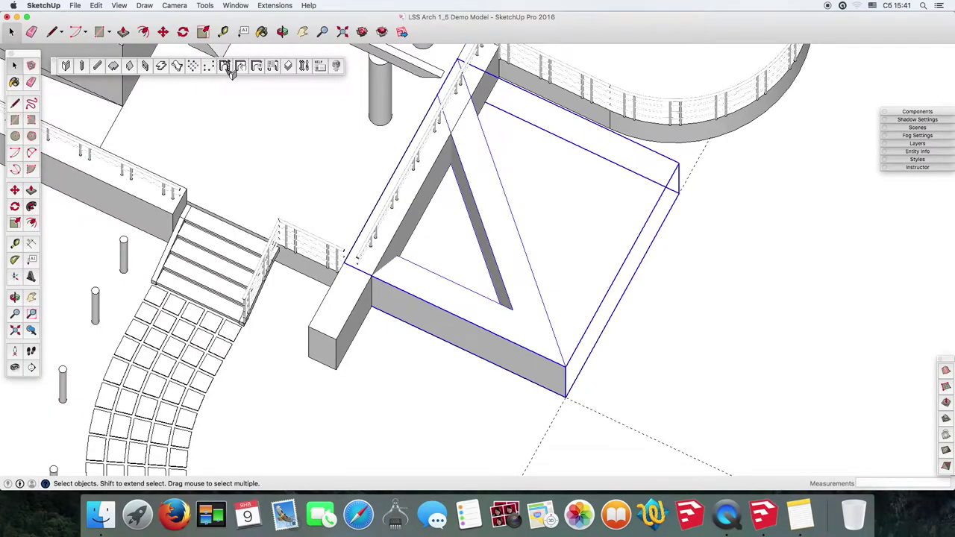
{"action": "left_click", "coordinate": [231, 69]}
{"action": "left_click", "coordinate": [571, 251]}
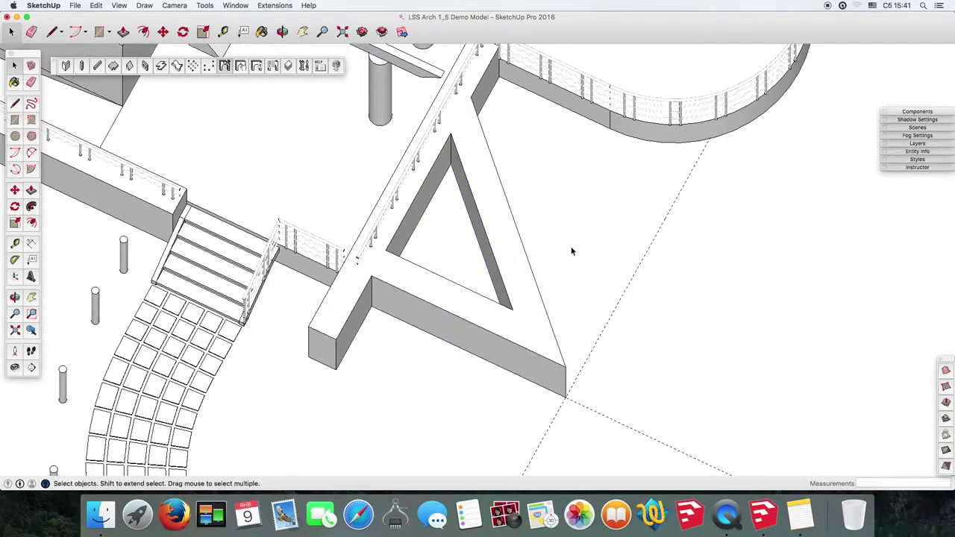
{"action": "mouse_move", "coordinate": [676, 288]}
{"action": "middle_mouse_down"}
{"action": "mouse_move", "coordinate": [597, 296]}
{"action": "mouse_move", "coordinate": [441, 256]}
{"action": "mouse_move", "coordinate": [573, 316]}
{"action": "middle_mouse_up"}
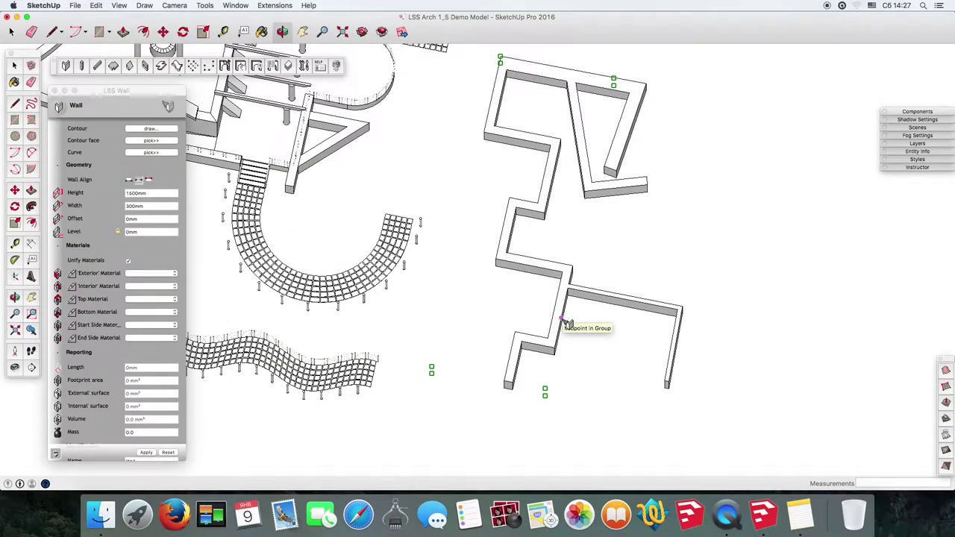
Step: Offset individual zig-zag wall segments, including the lower-right one, with Offset Segment
{"action": "left_click", "coordinate": [567, 325]}
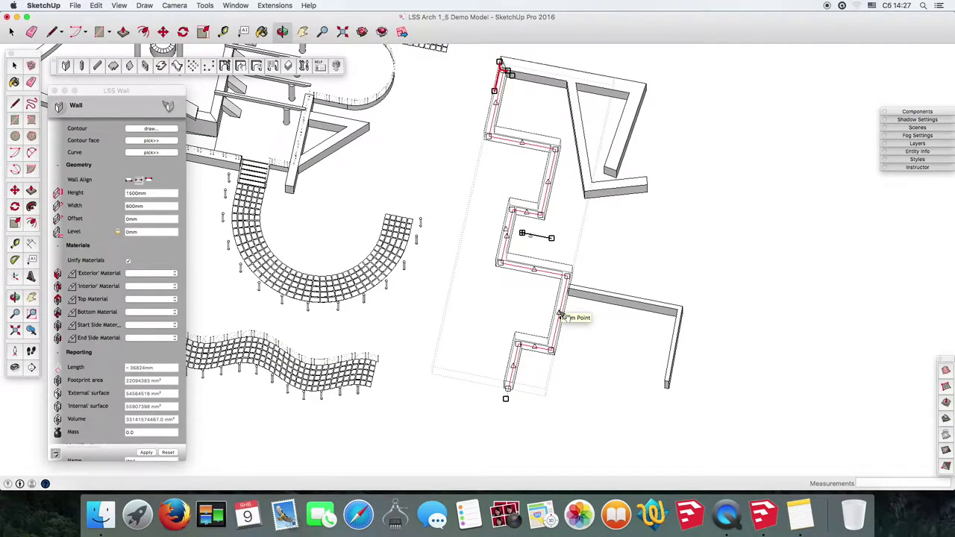
{"action": "right_click", "coordinate": [560, 314]}
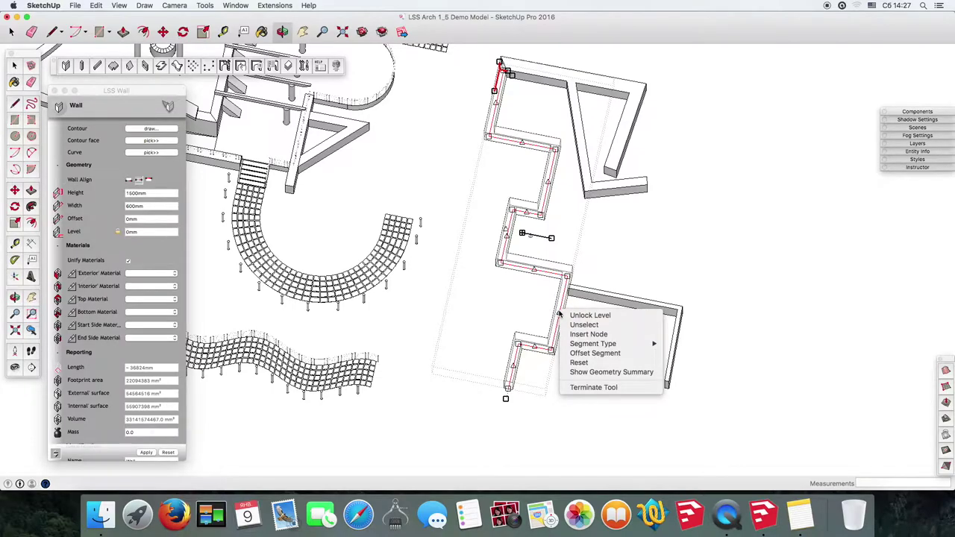
{"action": "left_click", "coordinate": [582, 354]}
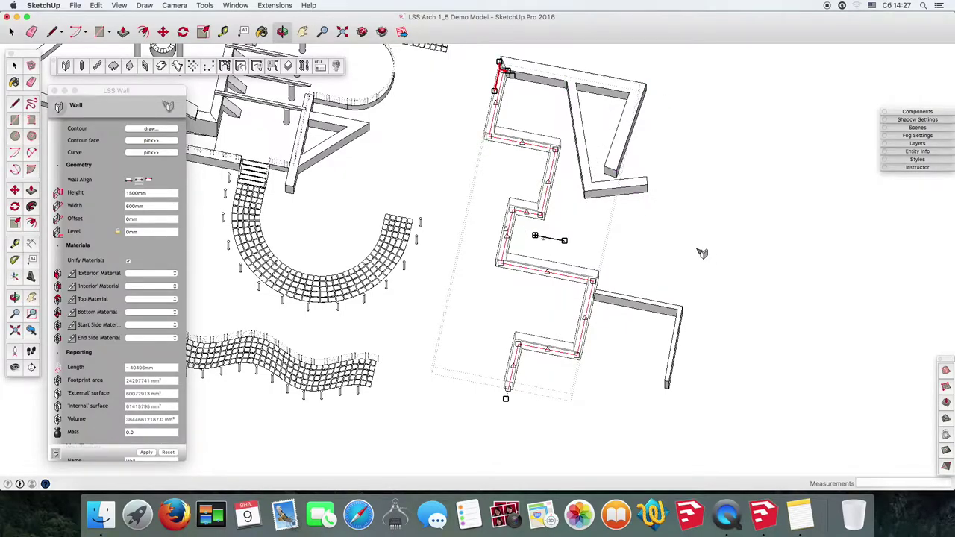
{"action": "left_click", "coordinate": [707, 270]}
{"action": "middle_click_drag", "start_coordinate": [709, 274], "coordinate": [596, 304]}
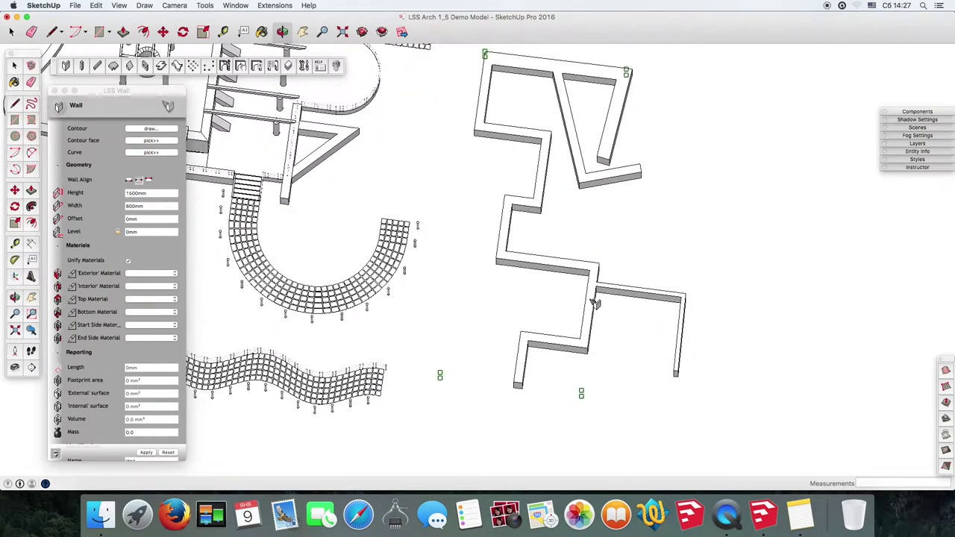
{"action": "left_click", "coordinate": [595, 309]}
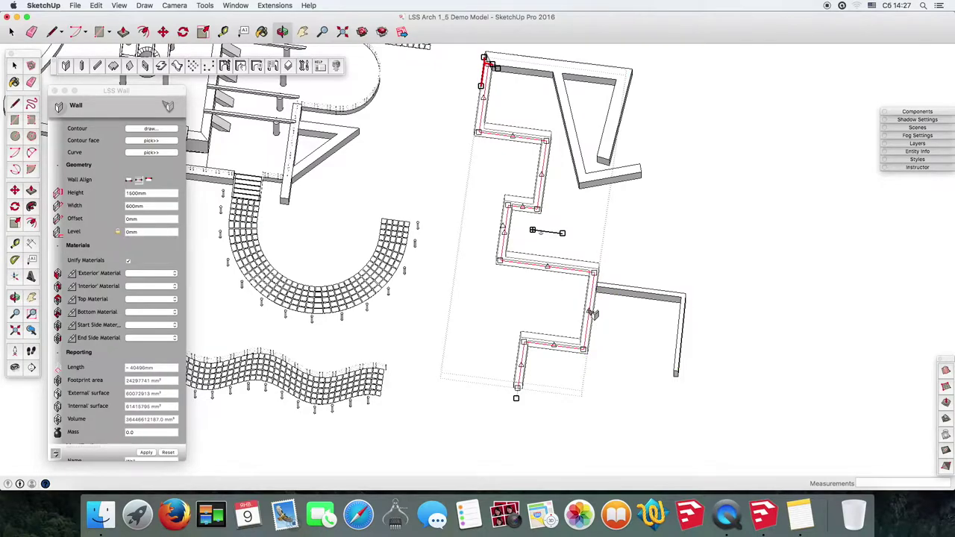
{"action": "right_click", "coordinate": [591, 311]}
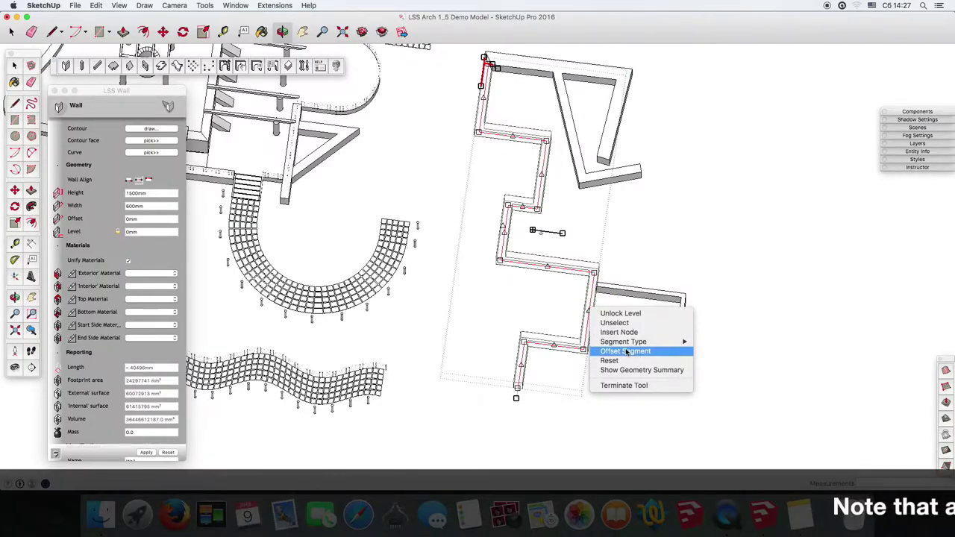
{"action": "left_click", "coordinate": [625, 351]}
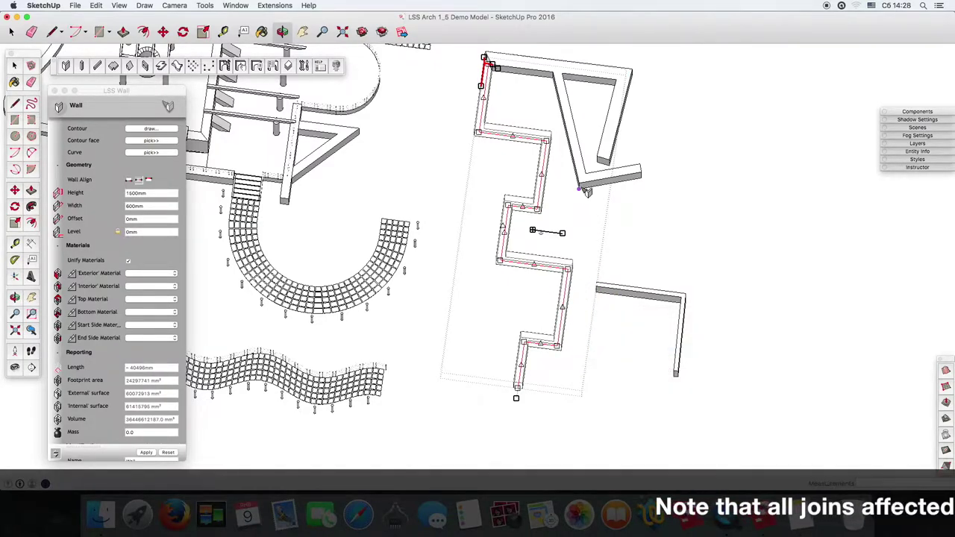
{"action": "left_click", "coordinate": [789, 393]}
{"action": "middle_click_drag", "start_coordinate": [789, 393], "coordinate": [571, 243]}
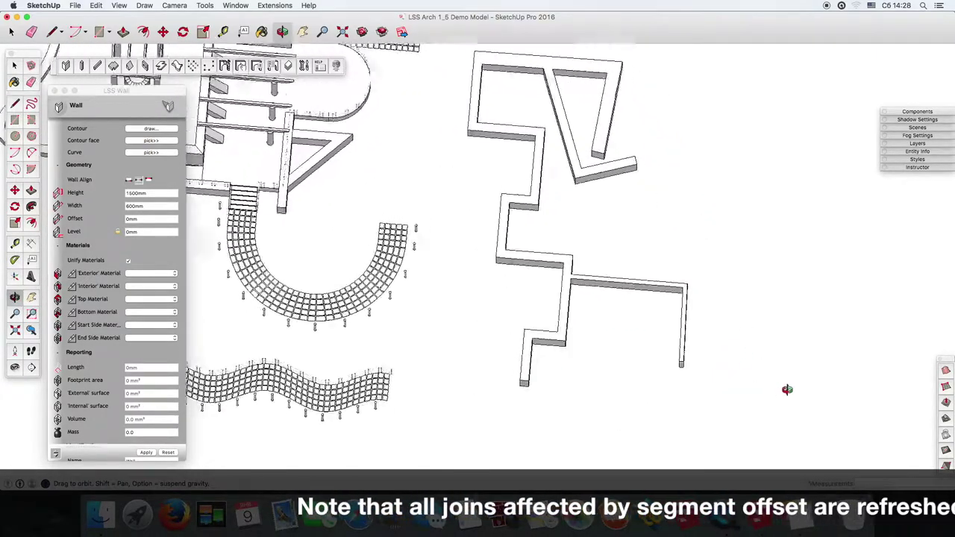
Step: Offset the zig-zag wall's lower step upward
{"action": "left_click", "coordinate": [559, 330]}
{"action": "right_click", "coordinate": [555, 332]}
{"action": "left_click", "coordinate": [556, 331]}
{"action": "right_click", "coordinate": [556, 330]}
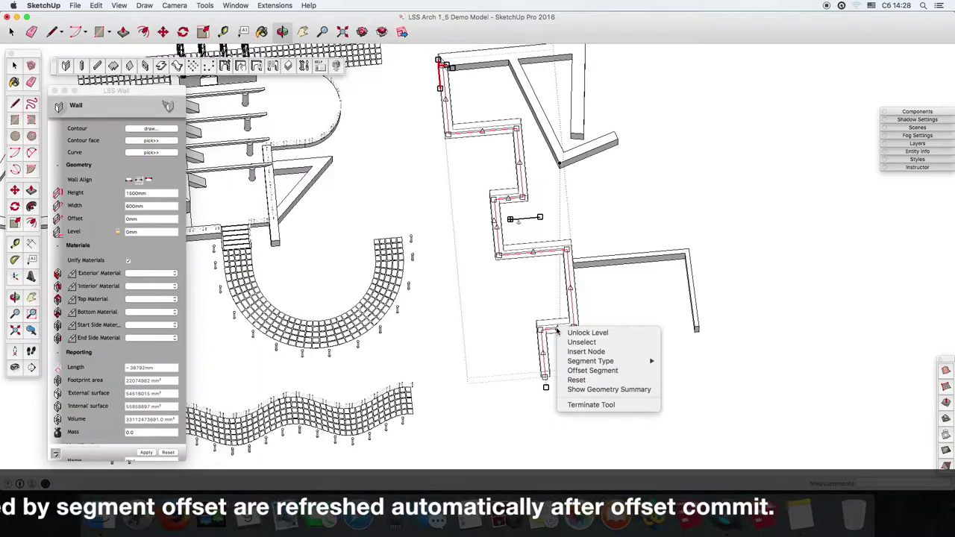
{"action": "left_click", "coordinate": [586, 370]}
{"action": "left_click", "coordinate": [607, 322]}
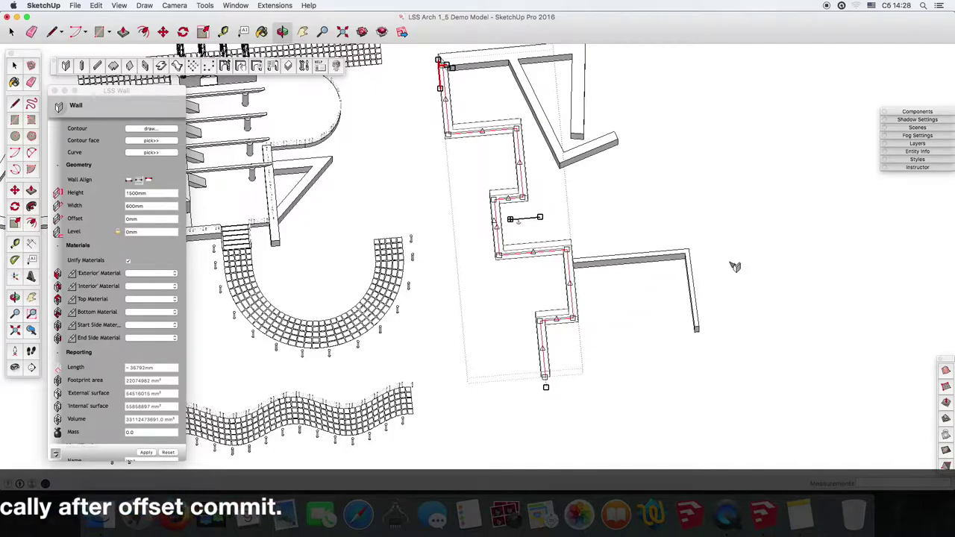
{"action": "mouse_move", "coordinate": [669, 328]}
{"action": "middle_mouse_down"}
{"action": "mouse_move", "coordinate": [662, 157]}
{"action": "mouse_move", "coordinate": [547, 164]}
{"action": "middle_mouse_up"}
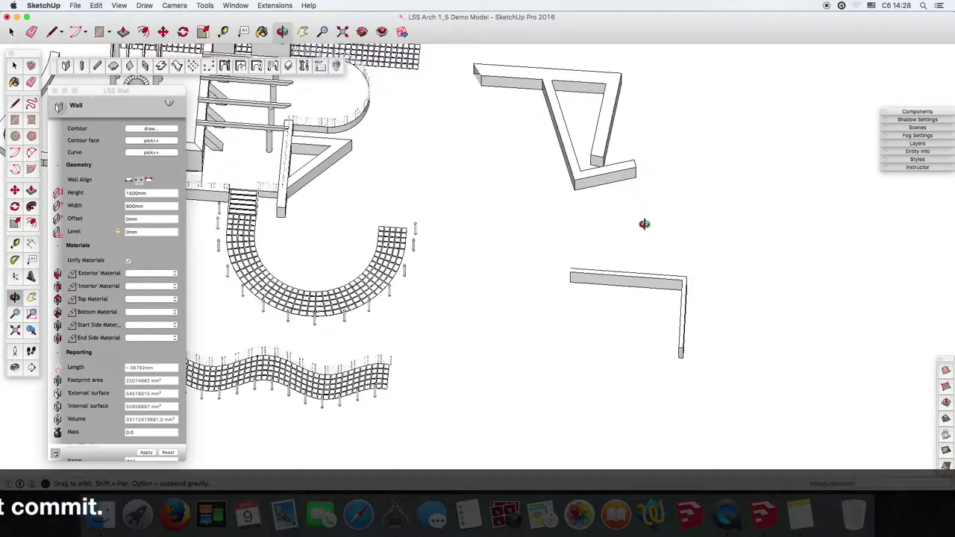
{"action": "scroll", "coordinate": [546, 164], "scroll_direction": "up", "scroll_amount": 3}
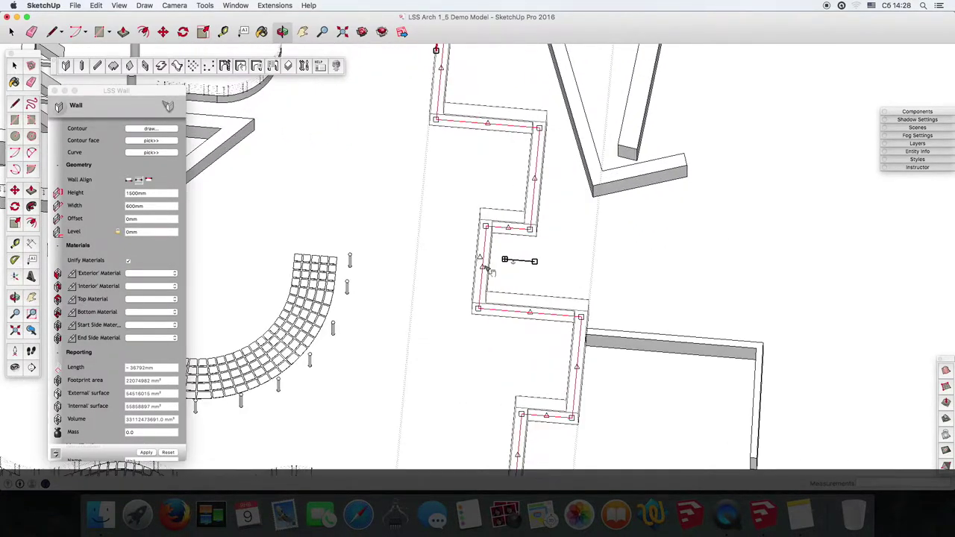
Step: Offset the top wall segment outward
{"action": "right_click", "coordinate": [486, 270]}
{"action": "left_click", "coordinate": [513, 305]}
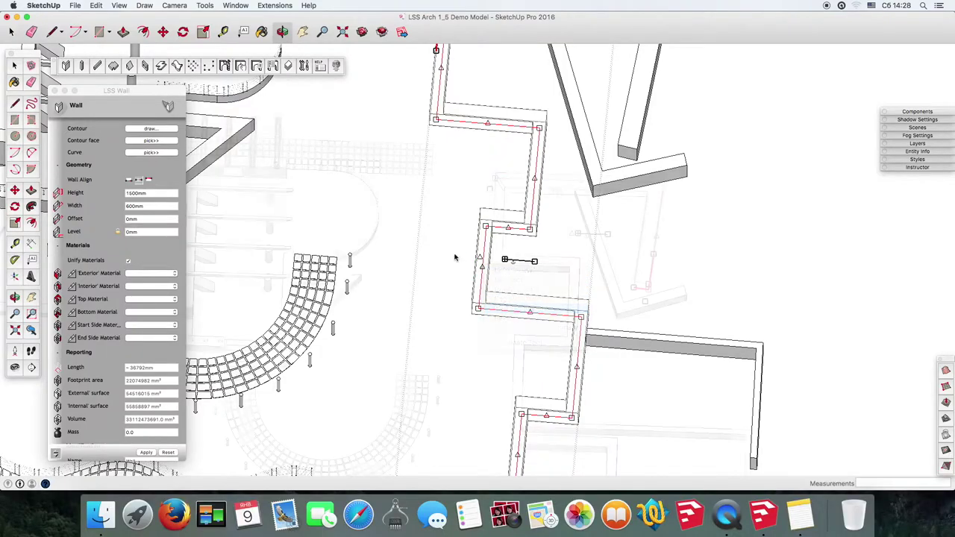
{"action": "right_click", "coordinate": [587, 180]}
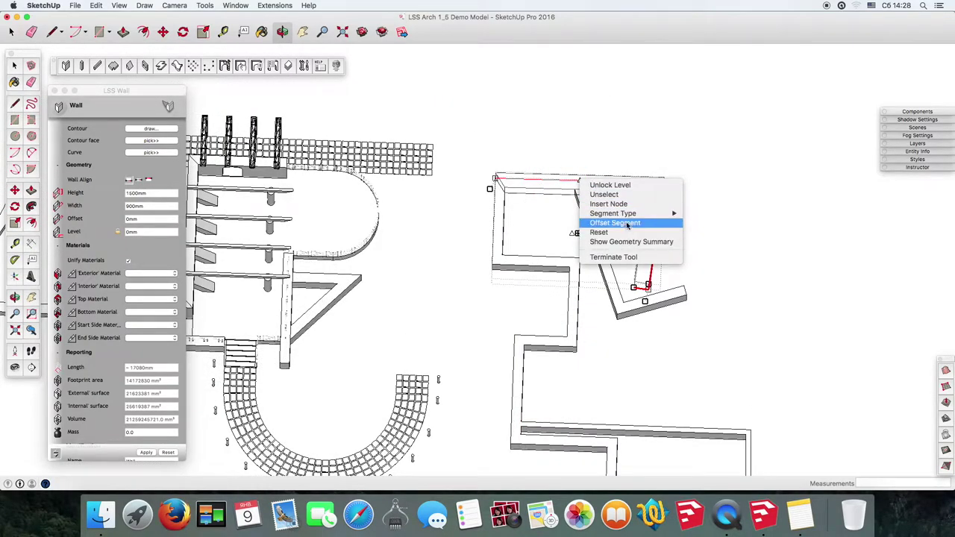
{"action": "left_click", "coordinate": [629, 226]}
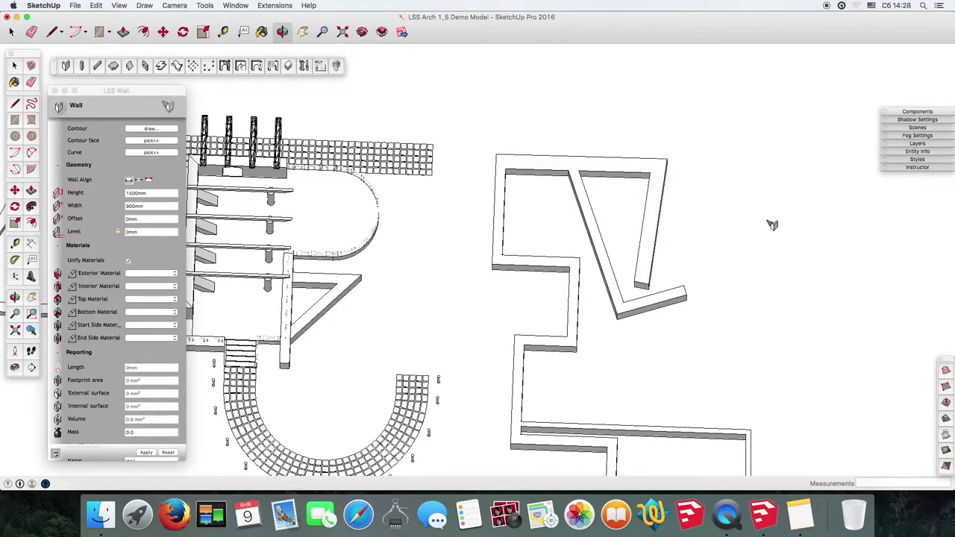
{"action": "middle_click_drag", "start_coordinate": [764, 289], "coordinate": [736, 319]}
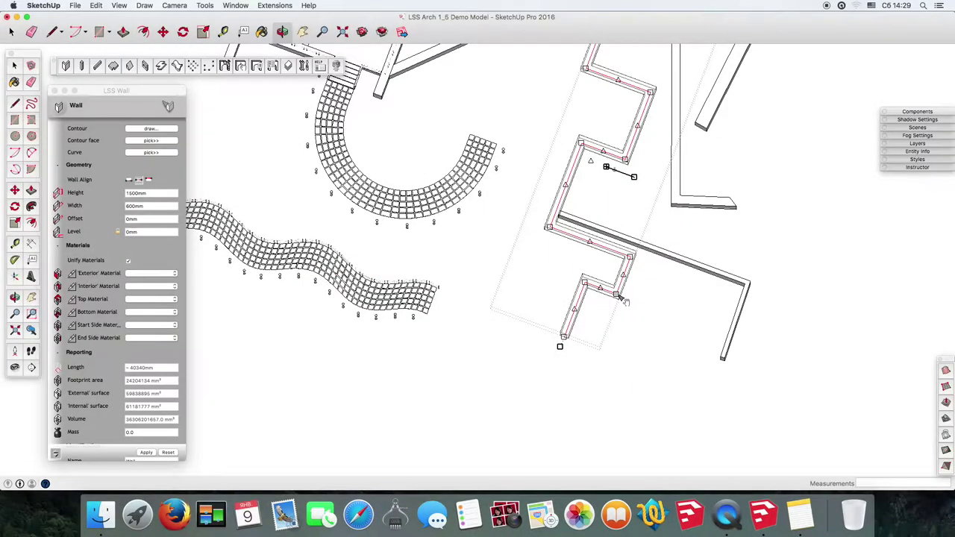
Step: Shift the entire stepped-wall outline twice with Offset Contour, rebuilding its joins
{"action": "right_click", "coordinate": [617, 297]}
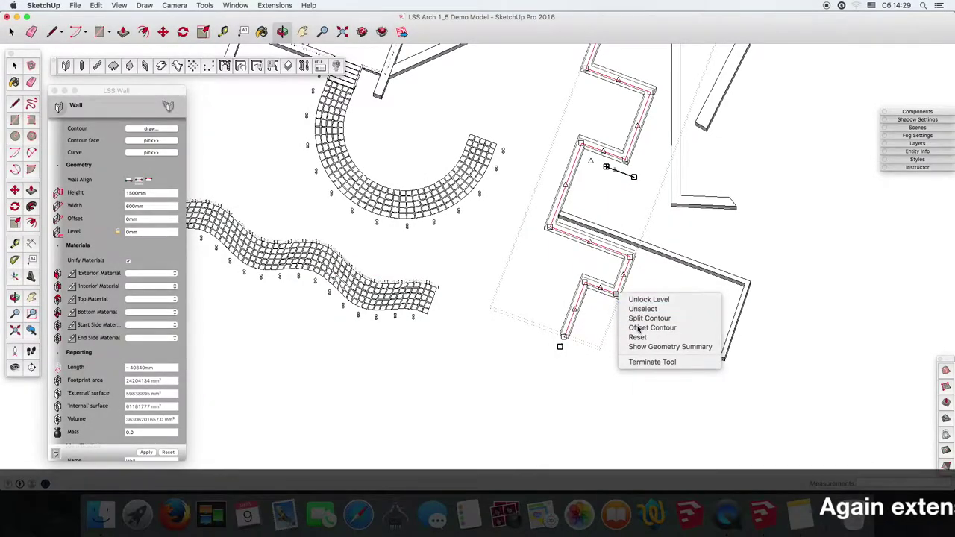
{"action": "left_click", "coordinate": [652, 327]}
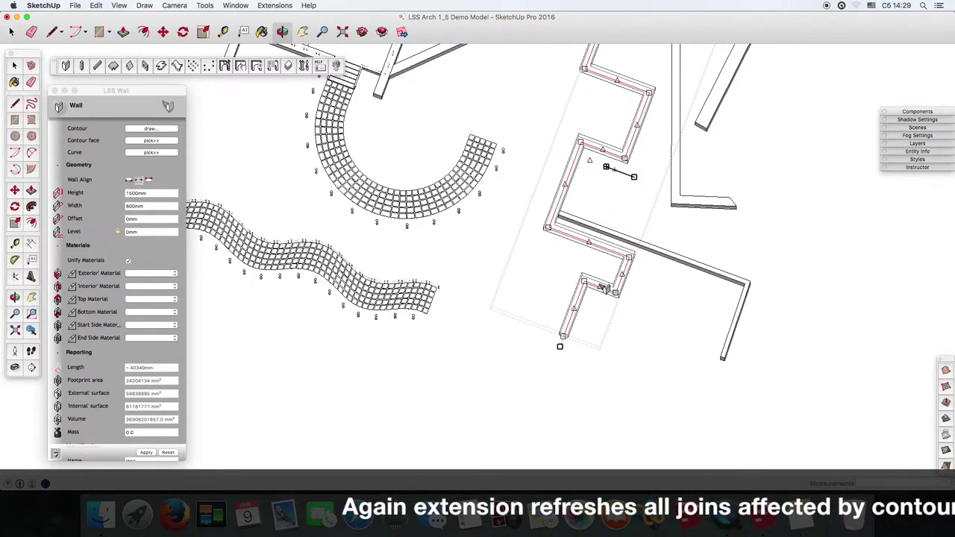
{"action": "scroll", "coordinate": [604, 289], "scroll_direction": "down", "scroll_amount": 2}
{"action": "middle_click_drag", "start_coordinate": [604, 289], "coordinate": [629, 291]}
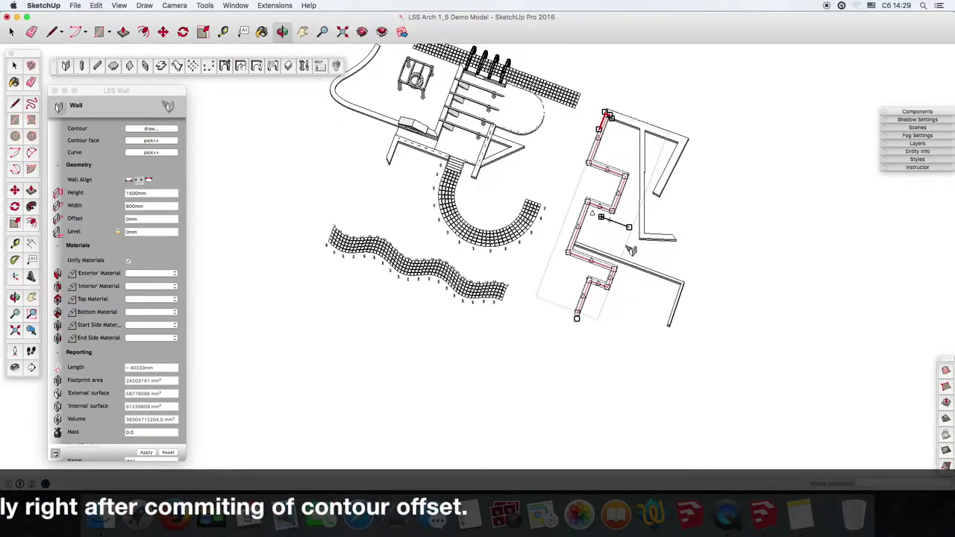
{"action": "scroll", "coordinate": [618, 283], "scroll_direction": "up", "scroll_amount": 2}
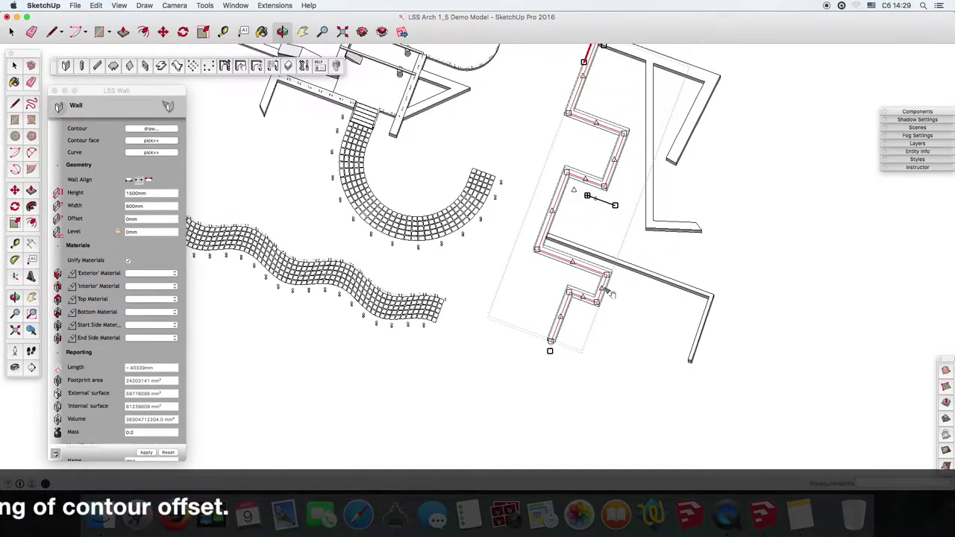
{"action": "right_click", "coordinate": [611, 276]}
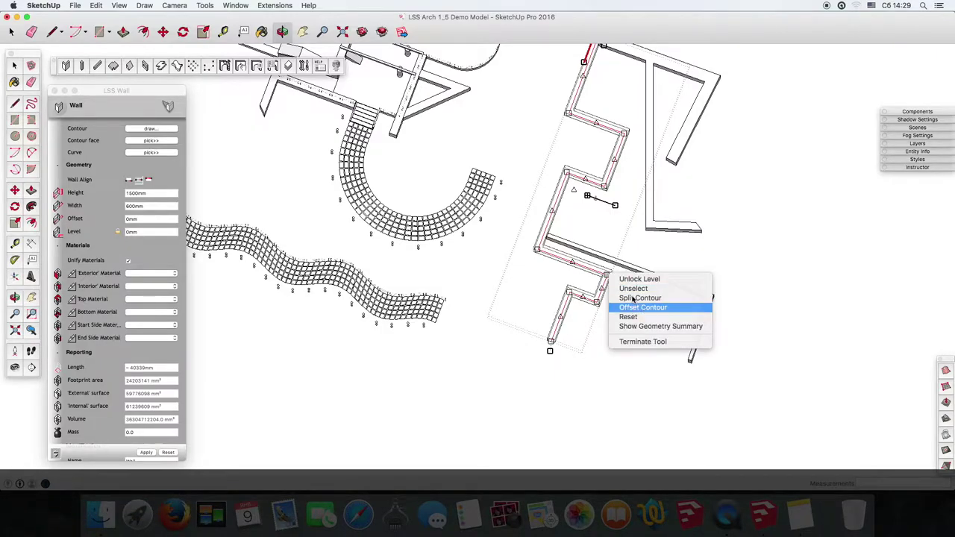
{"action": "left_click", "coordinate": [636, 305]}
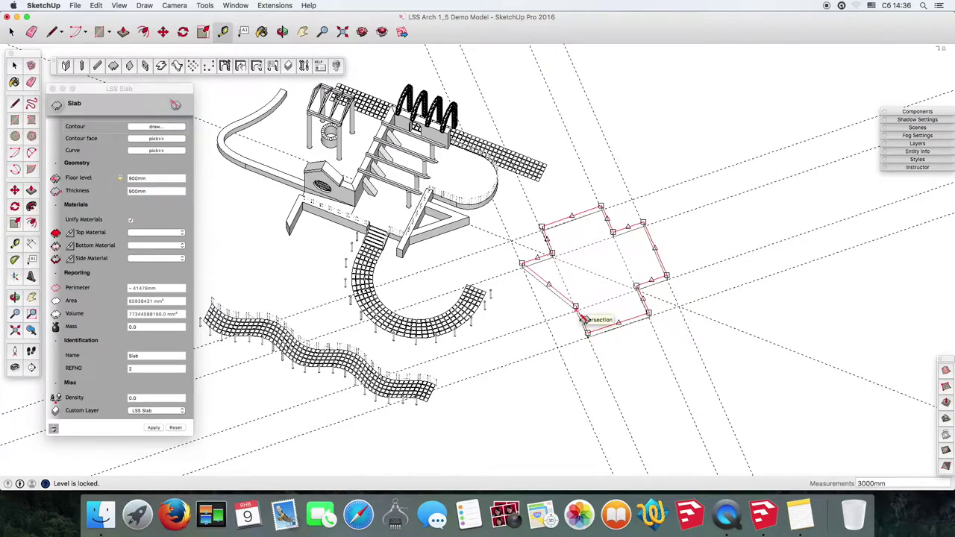
Step: Turn the slab outline into a solid cross-shaped slab and check it
{"action": "left_click", "coordinate": [547, 323]}
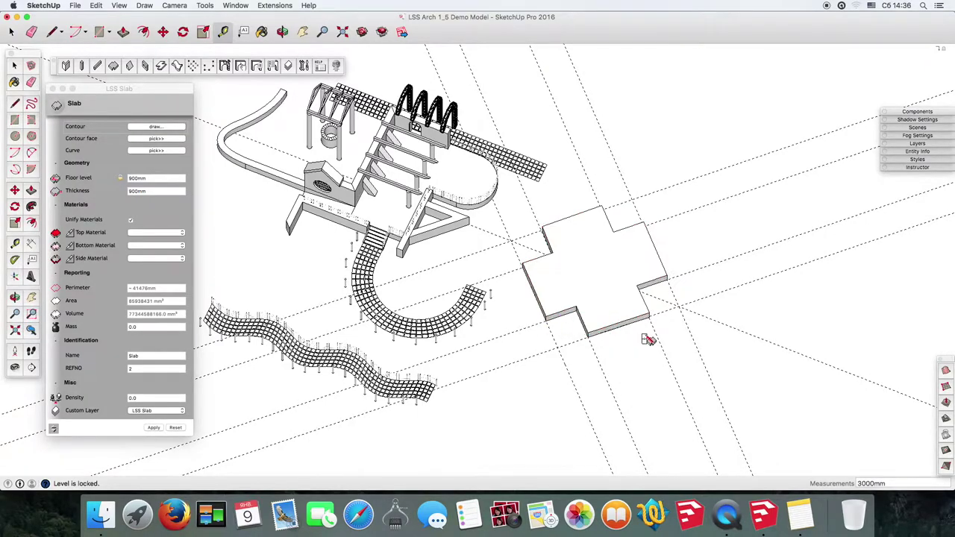
{"action": "middle_click_drag", "start_coordinate": [646, 335], "coordinate": [559, 288]}
{"action": "scroll", "coordinate": [559, 288], "scroll_direction": "up", "scroll_amount": 2}
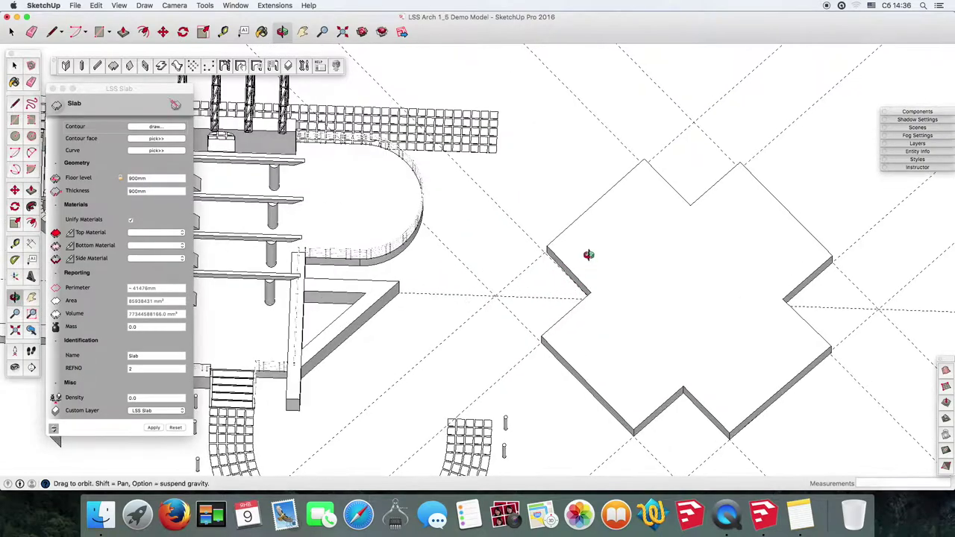
{"action": "scroll", "coordinate": [586, 256], "scroll_direction": "up", "scroll_amount": 2}
{"action": "left_click", "coordinate": [608, 251]}
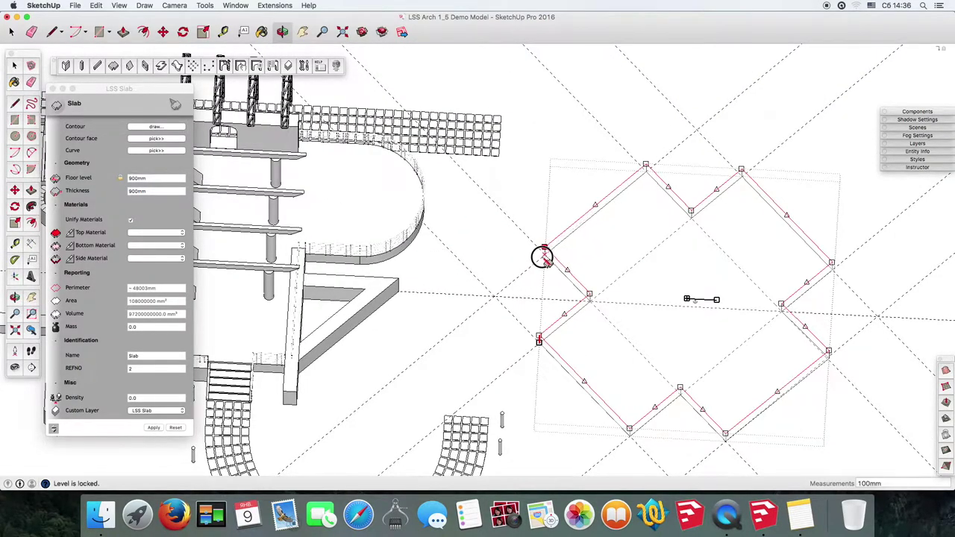
{"action": "left_click", "coordinate": [501, 251]}
{"action": "mouse_move", "coordinate": [544, 183]}
{"action": "middle_mouse_down"}
{"action": "mouse_move", "coordinate": [628, 335]}
{"action": "mouse_move", "coordinate": [620, 300]}
{"action": "mouse_move", "coordinate": [617, 316]}
{"action": "mouse_move", "coordinate": [641, 328]}
{"action": "mouse_move", "coordinate": [703, 335]}
{"action": "mouse_move", "coordinate": [706, 324]}
{"action": "mouse_move", "coordinate": [680, 299]}
{"action": "middle_mouse_up"}
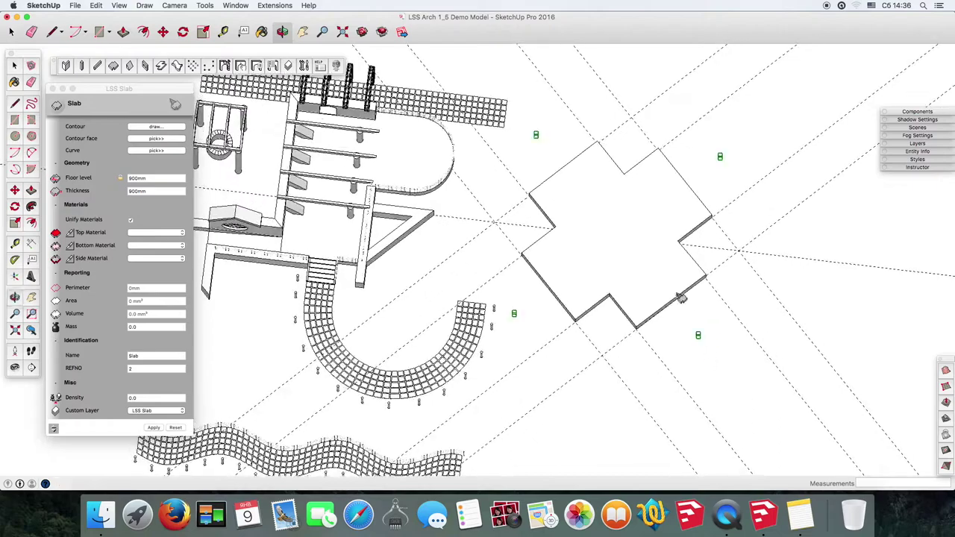
Step: Begin an Offset Contour on the slab outline
{"action": "left_click", "coordinate": [655, 265]}
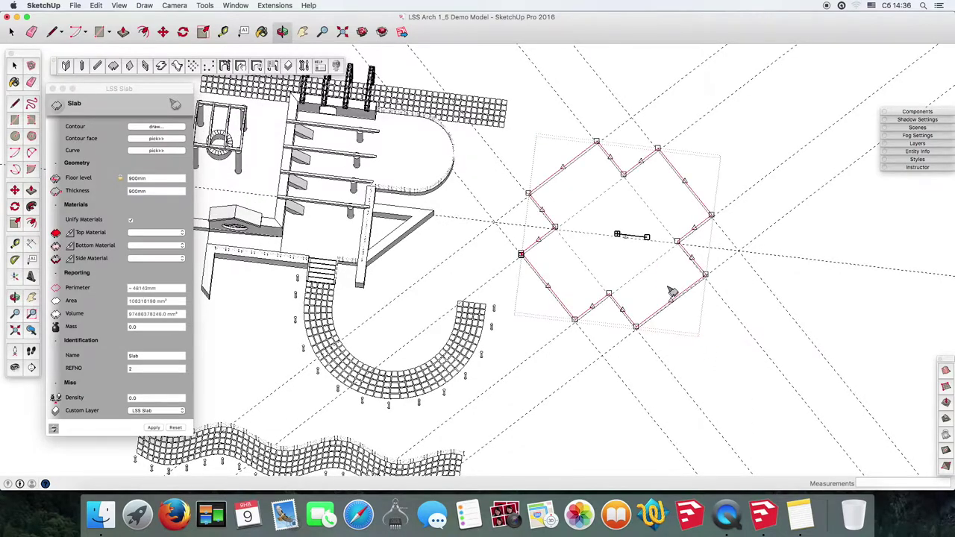
{"action": "right_click", "coordinate": [712, 217]}
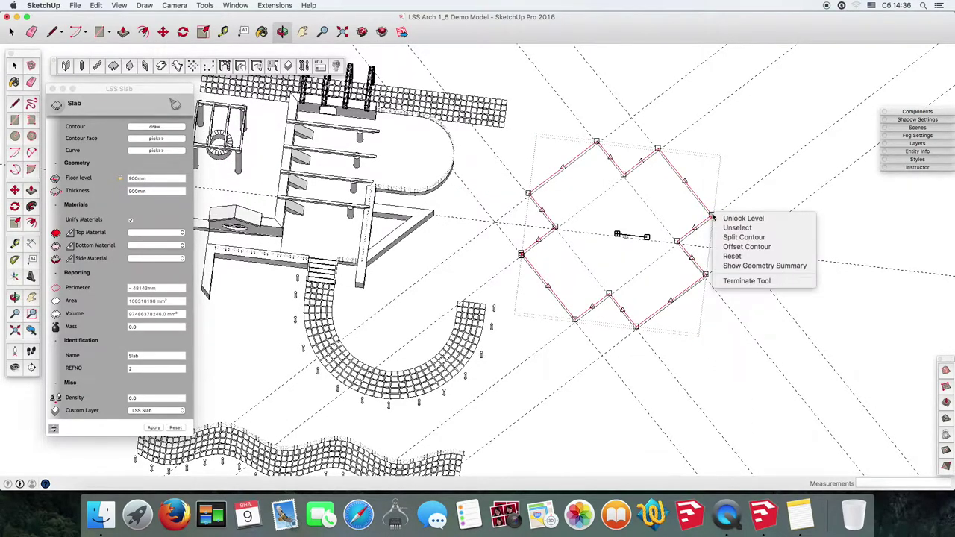
{"action": "left_click", "coordinate": [742, 246]}
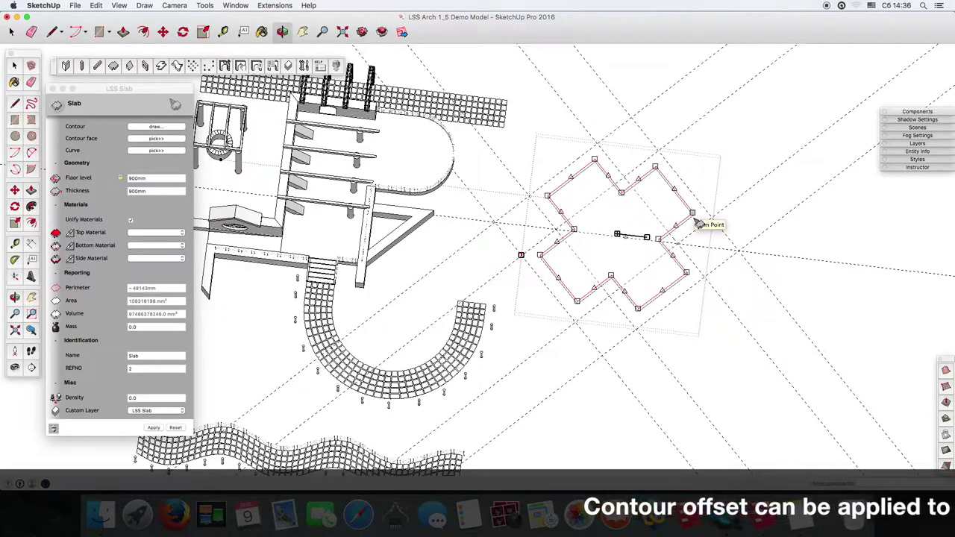
{"action": "type", "text": "600"}
Step: Commit the cross-shaped offset contour and insert a new node on the slab outline
{"action": "left_click", "coordinate": [698, 223]}
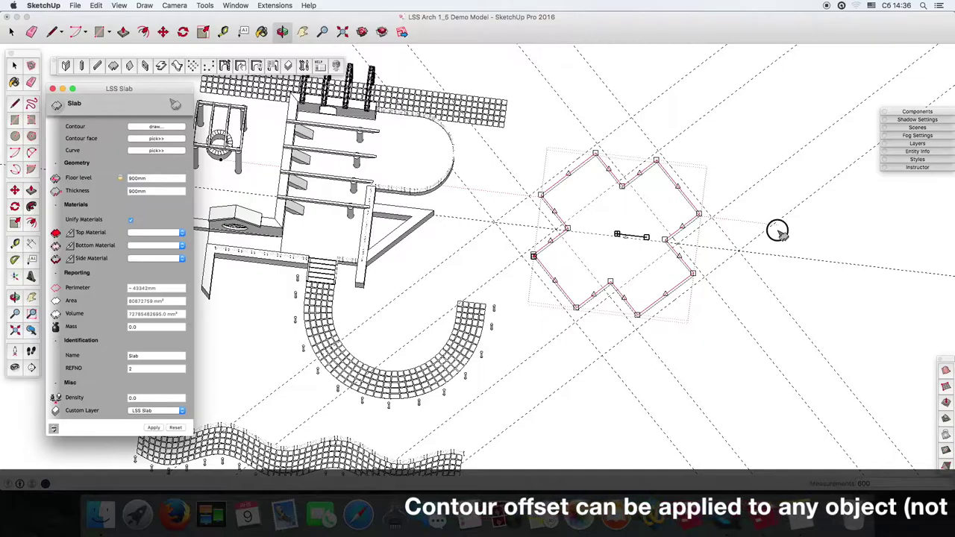
{"action": "mouse_move", "coordinate": [815, 314]}
{"action": "middle_mouse_down"}
{"action": "mouse_move", "coordinate": [744, 204]}
{"action": "mouse_move", "coordinate": [857, 314]}
{"action": "mouse_move", "coordinate": [833, 196]}
{"action": "mouse_move", "coordinate": [889, 207]}
{"action": "mouse_move", "coordinate": [790, 309]}
{"action": "middle_mouse_up"}
{"action": "mouse_move", "coordinate": [728, 256]}
{"action": "middle_mouse_down"}
{"action": "mouse_move", "coordinate": [724, 286]}
{"action": "mouse_move", "coordinate": [672, 188]}
{"action": "middle_mouse_up"}
{"action": "left_click", "coordinate": [672, 197]}
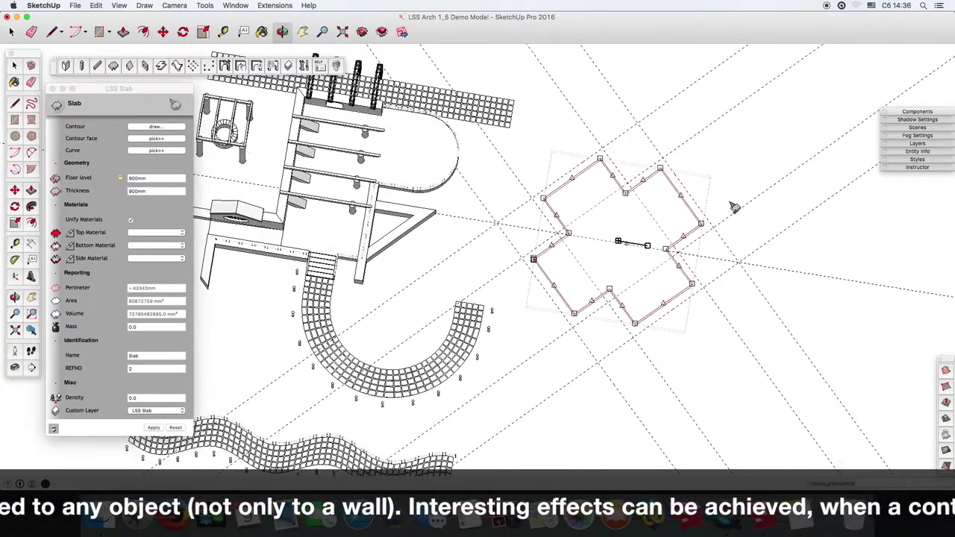
{"action": "right_click", "coordinate": [683, 237]}
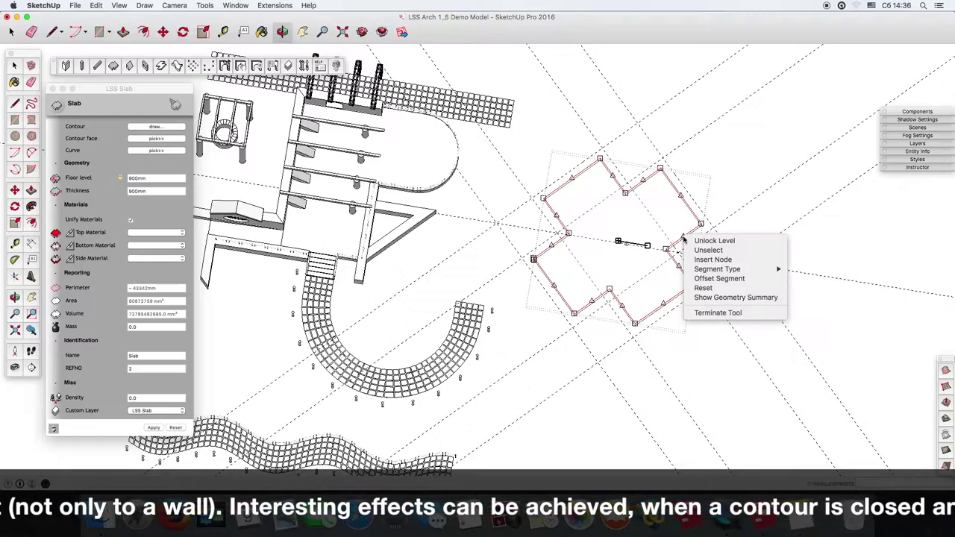
{"action": "left_click", "coordinate": [710, 260]}
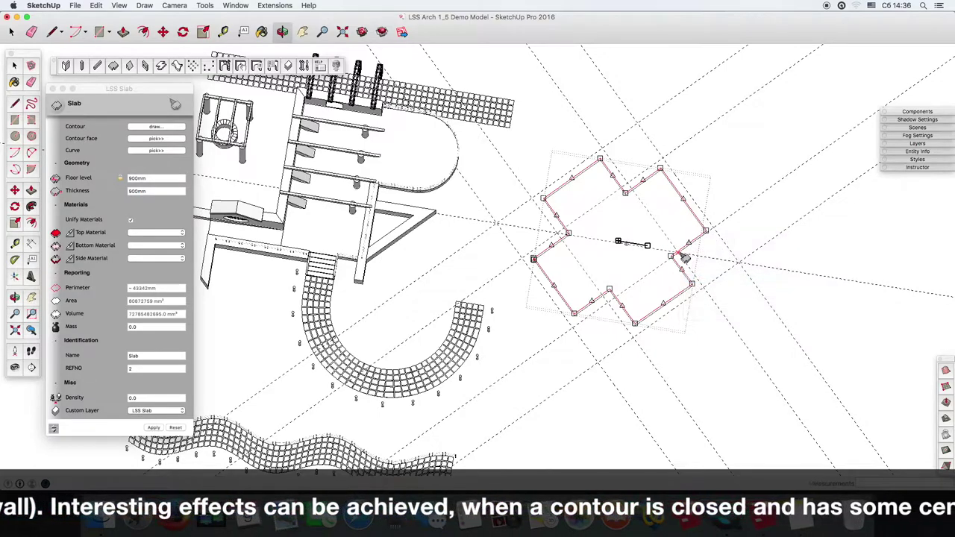
Step: Offset two bottom segments of the slab outline individually
{"action": "right_click", "coordinate": [591, 298]}
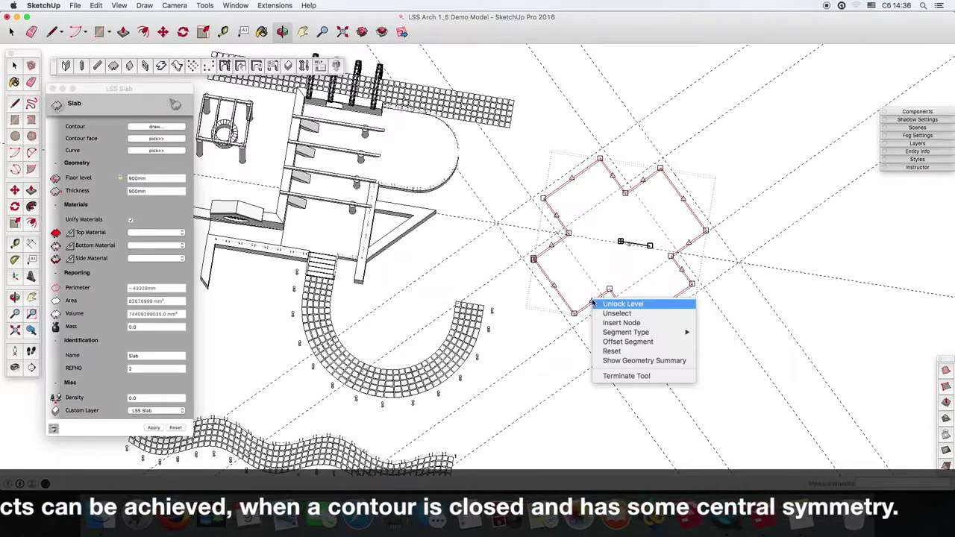
{"action": "left_click", "coordinate": [631, 343]}
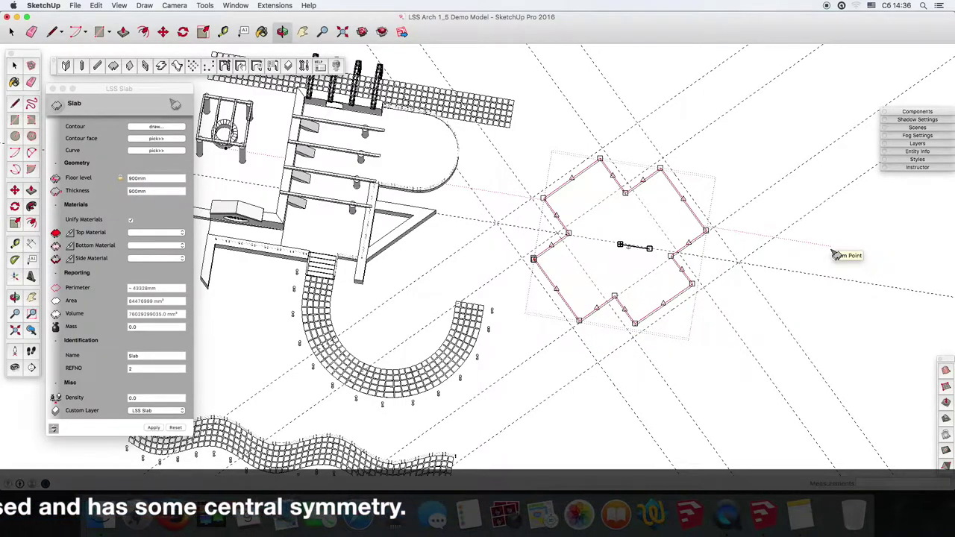
{"action": "right_click", "coordinate": [558, 216]}
{"action": "left_click", "coordinate": [553, 234]}
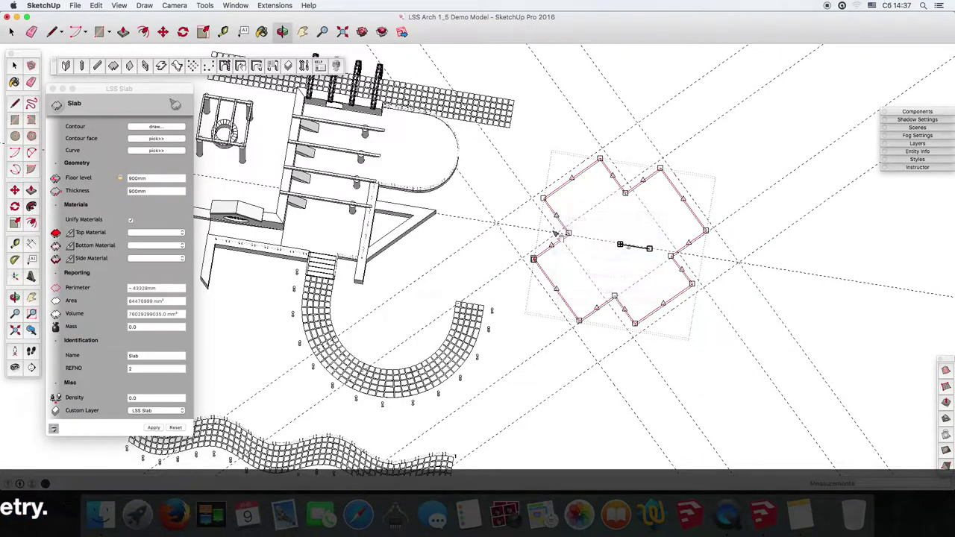
{"action": "right_click", "coordinate": [625, 311]}
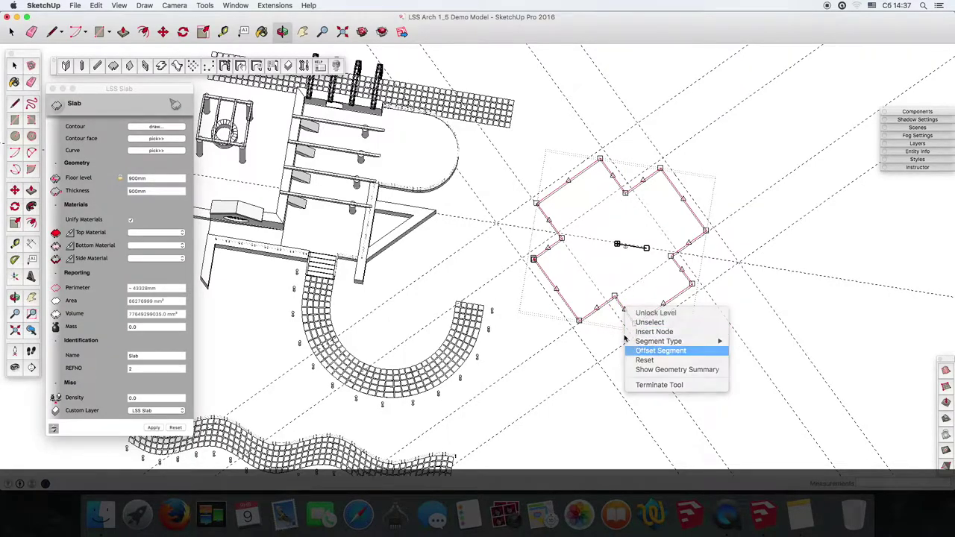
{"action": "left_click", "coordinate": [657, 350]}
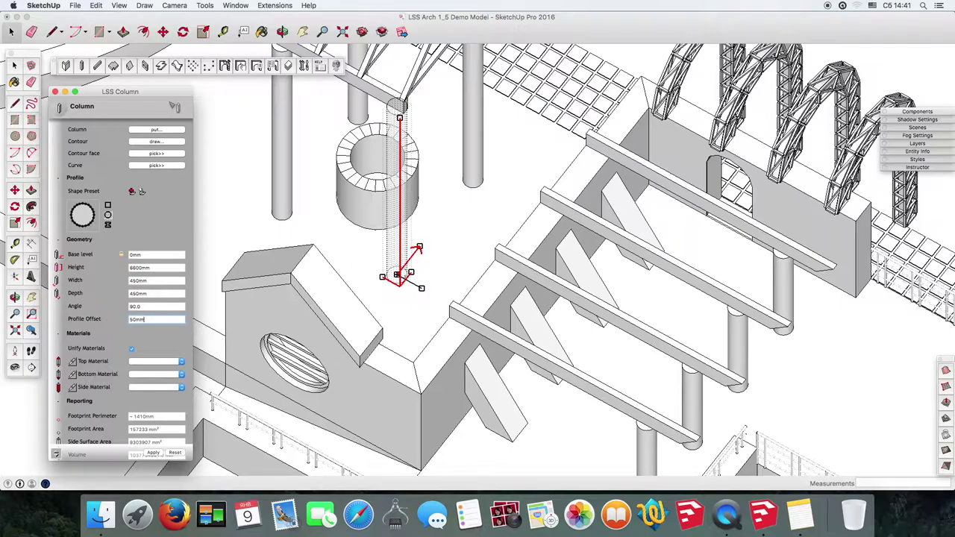
Step: Apply a 50mm profile offset to the column and inspect it from above and the side
{"action": "left_click", "coordinate": [153, 455]}
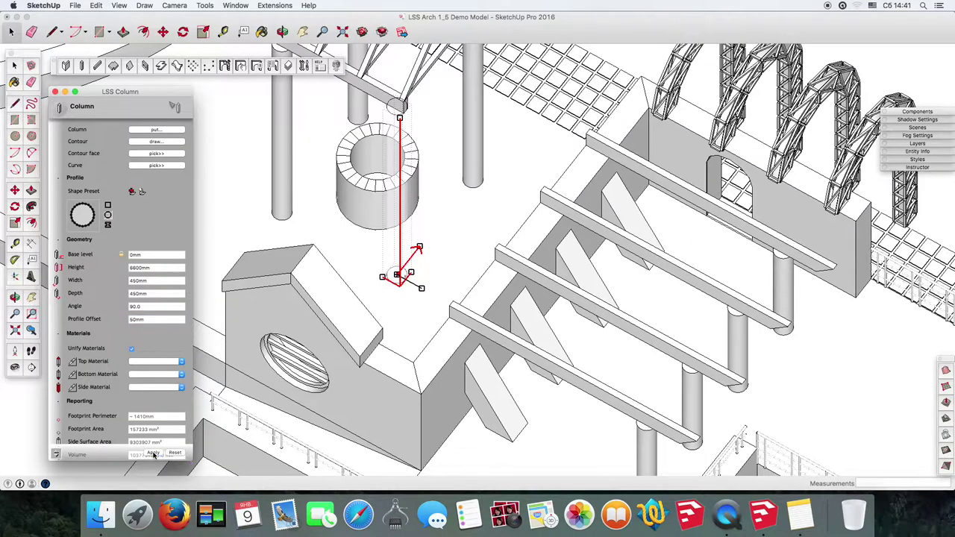
{"action": "left_click", "coordinate": [487, 228]}
{"action": "middle_click_drag", "start_coordinate": [441, 128], "coordinate": [464, 291]}
{"action": "scroll", "coordinate": [425, 267], "scroll_direction": "up", "scroll_amount": 3}
{"action": "scroll", "coordinate": [373, 245], "scroll_direction": "up", "scroll_amount": 5}
{"action": "scroll", "coordinate": [379, 309], "scroll_direction": "up", "scroll_amount": 3}
{"action": "middle_click_drag", "start_coordinate": [379, 309], "coordinate": [370, 246]}
{"action": "scroll", "coordinate": [371, 246], "scroll_direction": "down", "scroll_amount": 3}
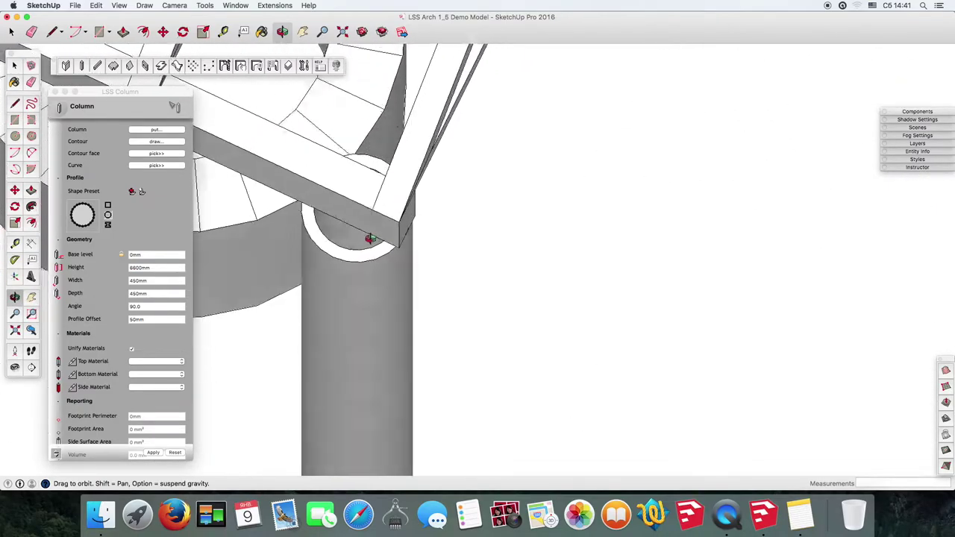
{"action": "scroll", "coordinate": [373, 239], "scroll_direction": "down", "scroll_amount": 3}
{"action": "scroll", "coordinate": [380, 217], "scroll_direction": "down", "scroll_amount": 3}
{"action": "scroll", "coordinate": [387, 254], "scroll_direction": "down", "scroll_amount": 3}
{"action": "middle_click_drag", "start_coordinate": [392, 261], "coordinate": [351, 239]}
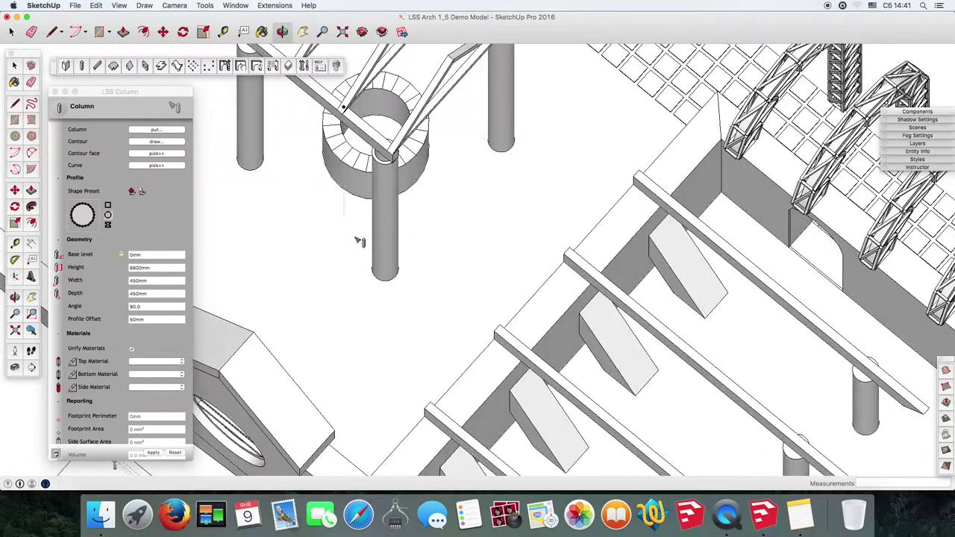
{"action": "scroll", "coordinate": [368, 241], "scroll_direction": "up", "scroll_amount": 3}
{"action": "scroll", "coordinate": [410, 313], "scroll_direction": "up", "scroll_amount": 3}
Step: Change the column's profile offset to 15mm and start Paint Settings to copy it to other columns
{"action": "left_click", "coordinate": [410, 249]}
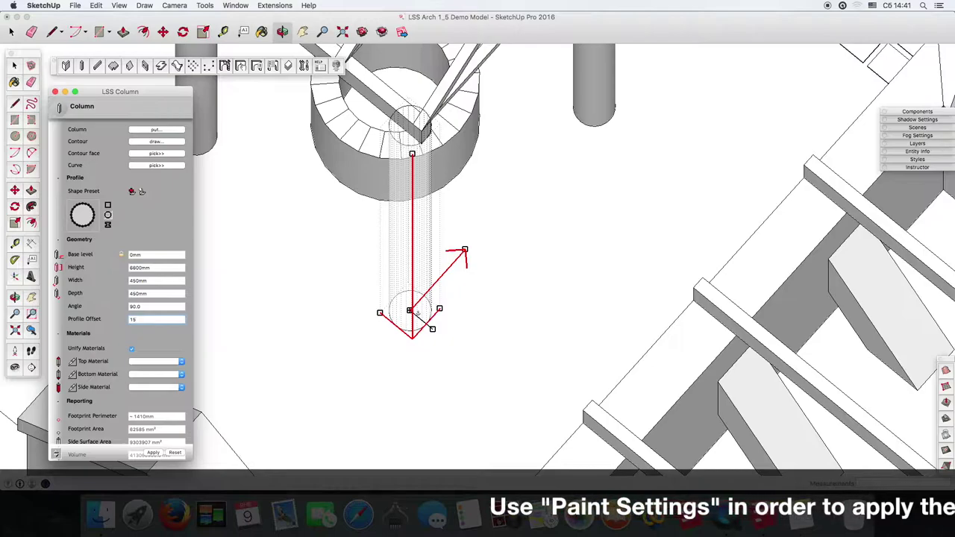
{"action": "left_click", "coordinate": [153, 452]}
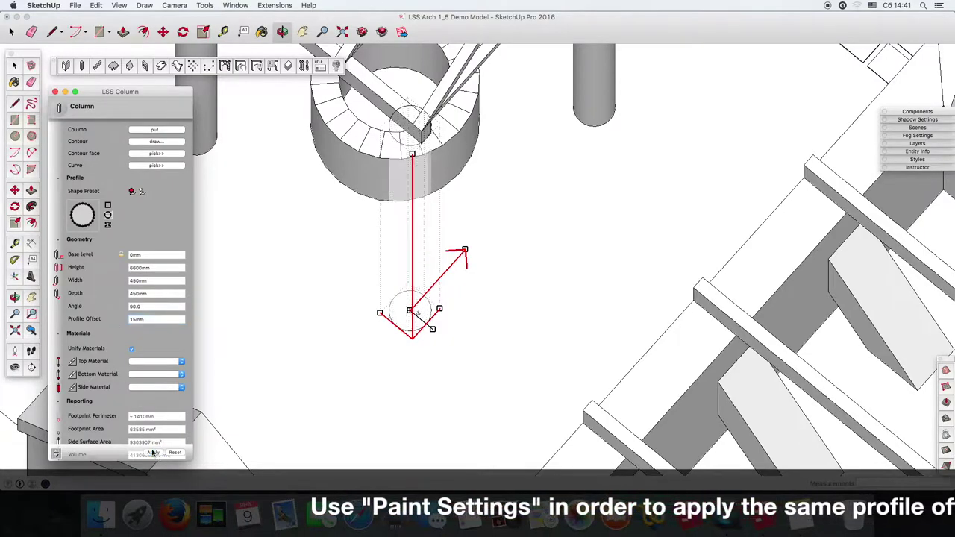
{"action": "mouse_move", "coordinate": [305, 326]}
{"action": "middle_mouse_down"}
{"action": "mouse_move", "coordinate": [405, 224]}
{"action": "mouse_move", "coordinate": [420, 302]}
{"action": "mouse_move", "coordinate": [441, 221]}
{"action": "mouse_move", "coordinate": [424, 168]}
{"action": "middle_mouse_up"}
{"action": "scroll", "coordinate": [421, 187], "scroll_direction": "up", "scroll_amount": 3}
{"action": "scroll", "coordinate": [420, 166], "scroll_direction": "up", "scroll_amount": 2}
{"action": "scroll", "coordinate": [432, 215], "scroll_direction": "down", "scroll_amount": 4}
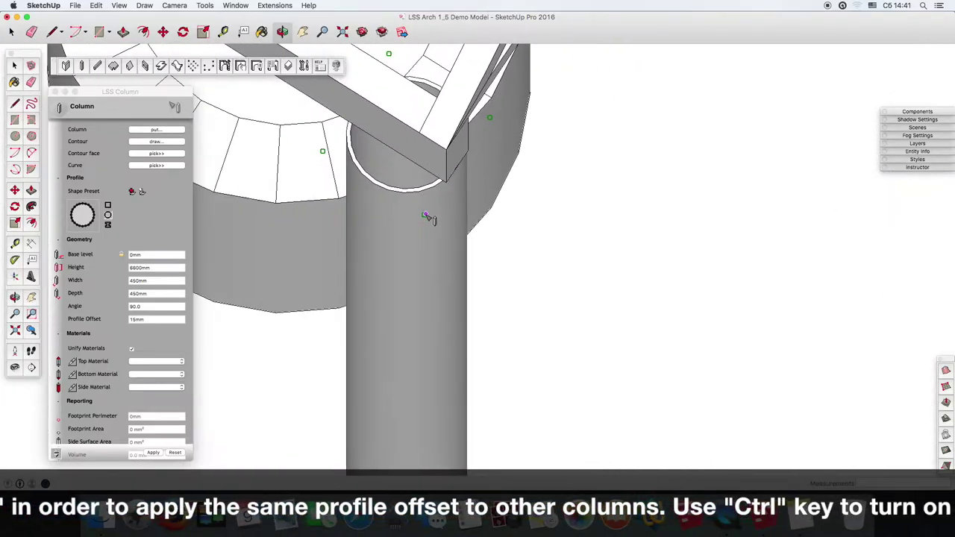
{"action": "scroll", "coordinate": [429, 217], "scroll_direction": "down", "scroll_amount": 2}
{"action": "scroll", "coordinate": [428, 216], "scroll_direction": "down", "scroll_amount": 5}
{"action": "mouse_move", "coordinate": [429, 216]}
{"action": "middle_mouse_down"}
{"action": "mouse_move", "coordinate": [452, 239]}
{"action": "mouse_move", "coordinate": [465, 230]}
{"action": "mouse_move", "coordinate": [423, 224]}
{"action": "middle_mouse_up"}
{"action": "scroll", "coordinate": [424, 224], "scroll_direction": "up", "scroll_amount": 3}
{"action": "scroll", "coordinate": [431, 297], "scroll_direction": "down", "scroll_amount": 3}
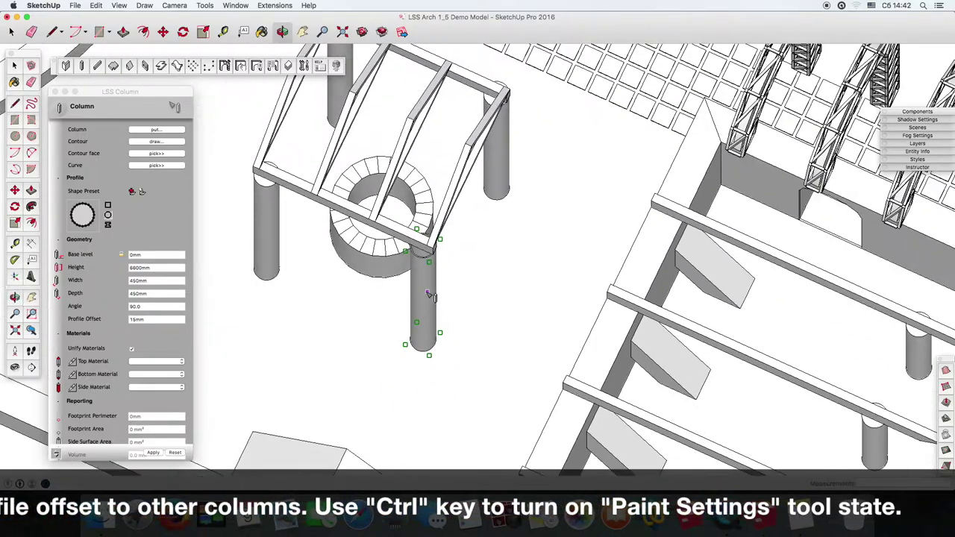
{"action": "left_click", "coordinate": [430, 295]}
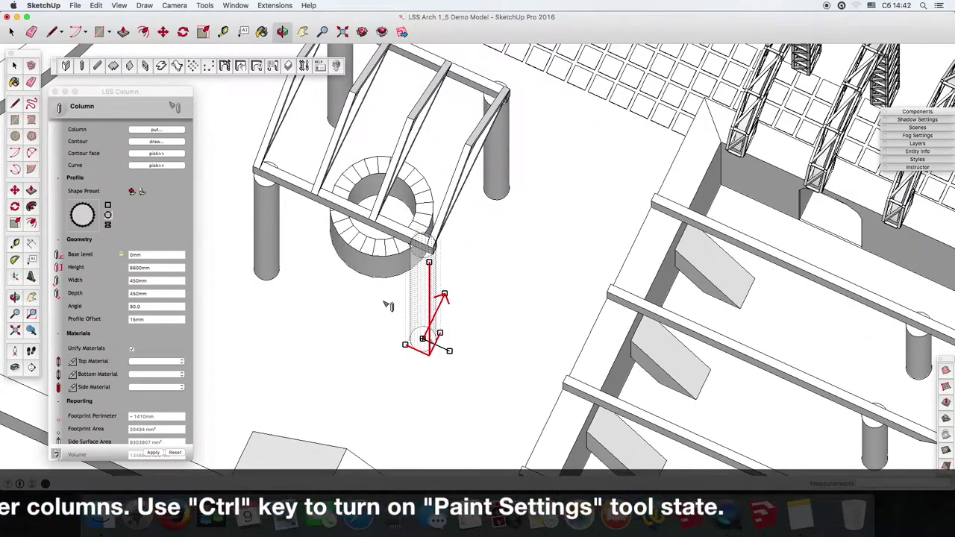
{"action": "key", "text": "ctrl"}
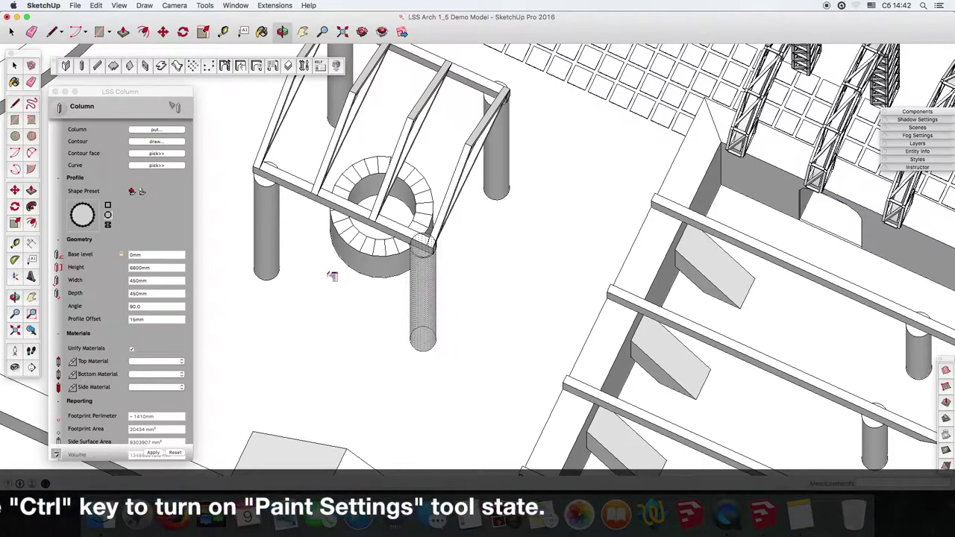
Step: Apply the copied LSS Column settings with the 15mm profile offset to the left column
{"action": "right_click", "coordinate": [276, 233]}
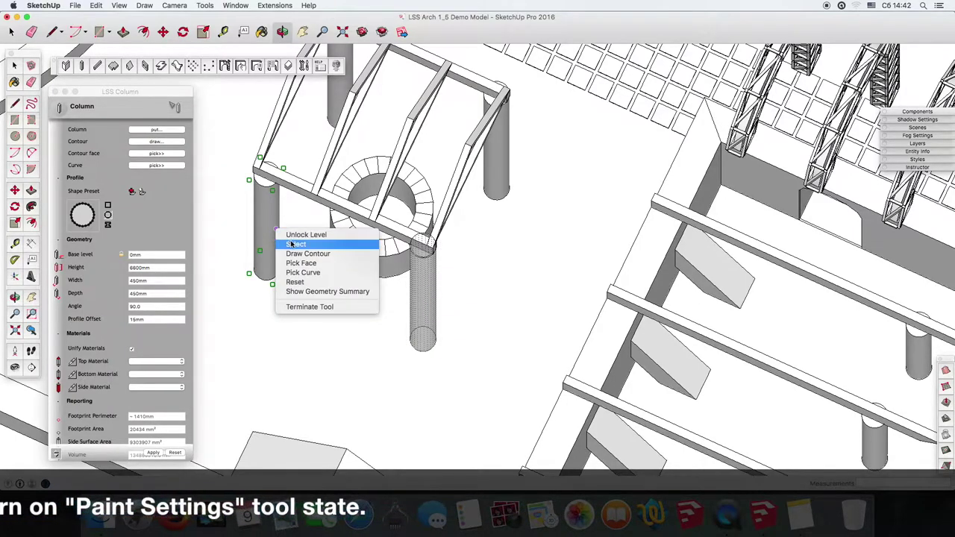
{"action": "left_click", "coordinate": [290, 244]}
{"action": "left_click", "coordinate": [302, 150]}
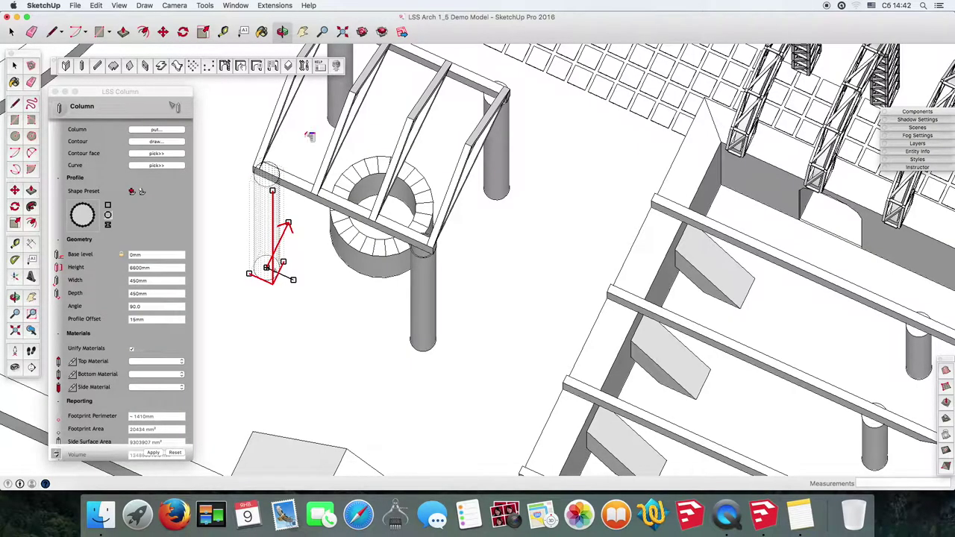
Step: Select the back, left and central columns together with the first column for shared editing
{"action": "right_click", "coordinate": [330, 98]}
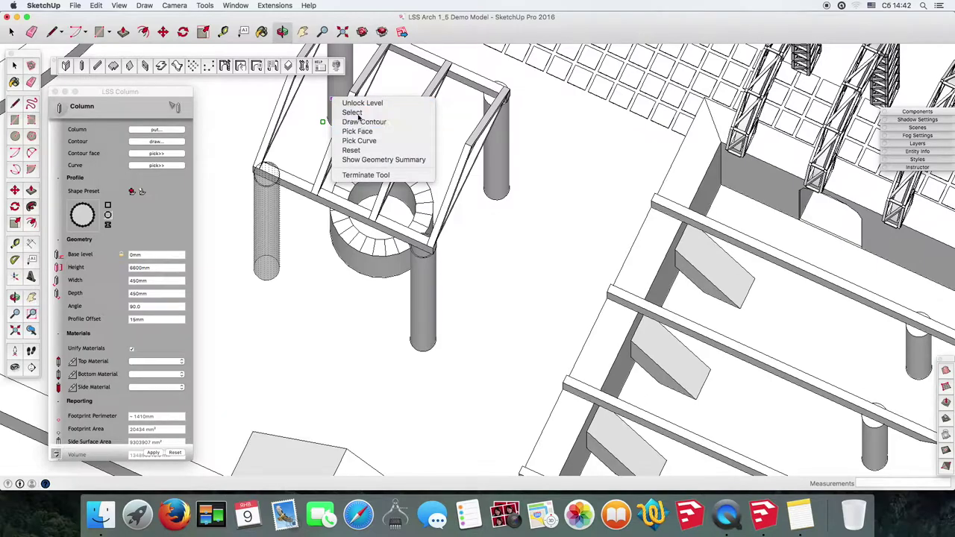
{"action": "left_click", "coordinate": [352, 113]}
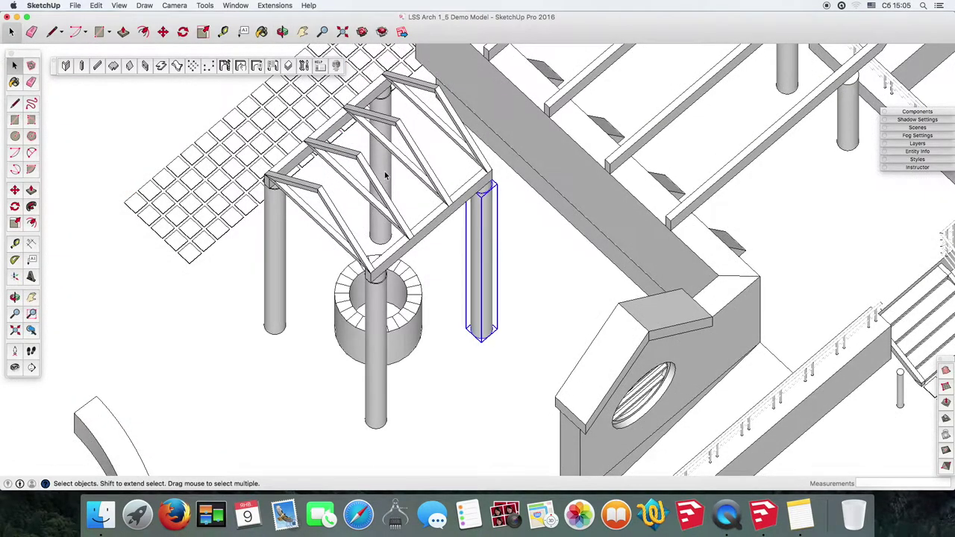
{"action": "left_click", "coordinate": [384, 171], "text": "shift"}
{"action": "left_click", "coordinate": [281, 264], "text": "shift"}
{"action": "left_click", "coordinate": [377, 361], "text": "shift"}
{"action": "right_click", "coordinate": [378, 313]}
{"action": "mouse_move", "coordinate": [403, 461]}
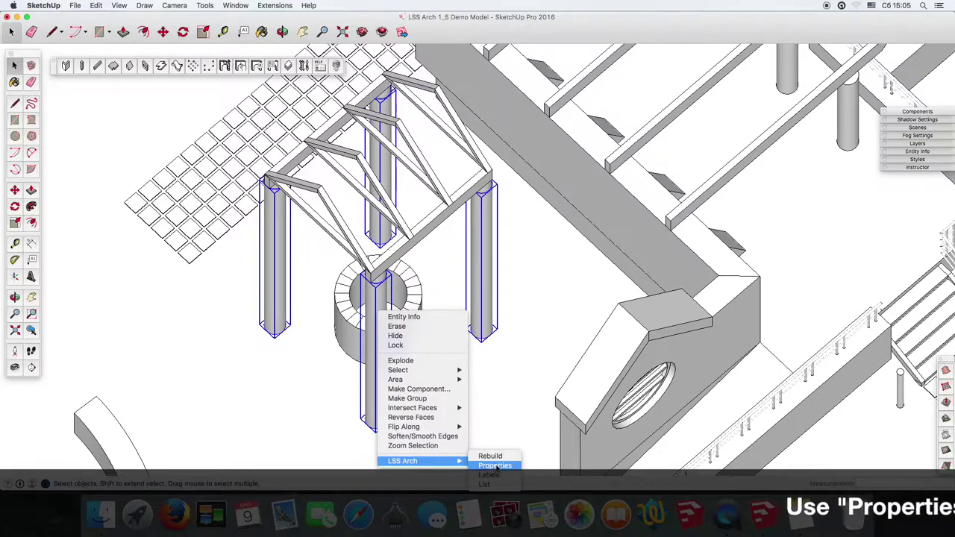
Step: Set the shared Profile Offset of all four selected columns to 60 mm
{"action": "left_click", "coordinate": [495, 466]}
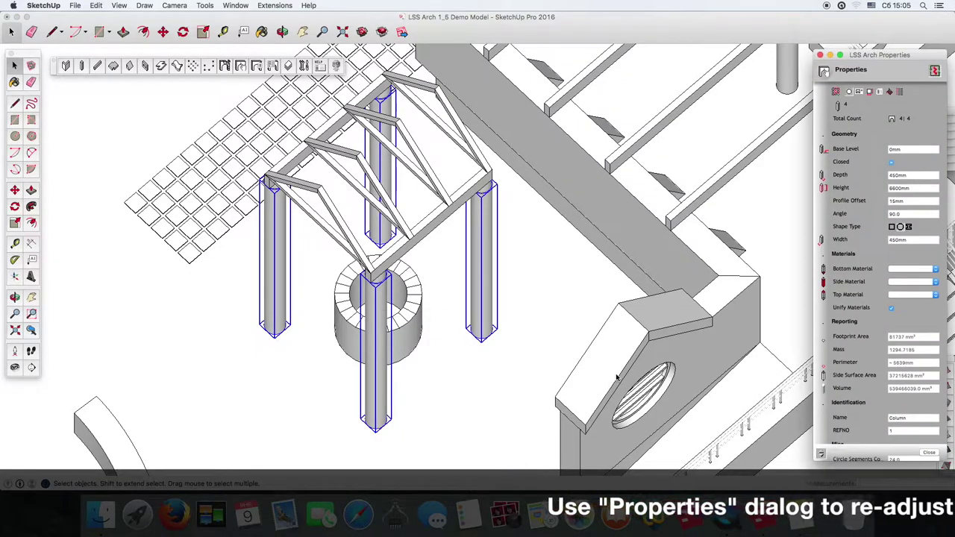
{"action": "left_click", "coordinate": [907, 201]}
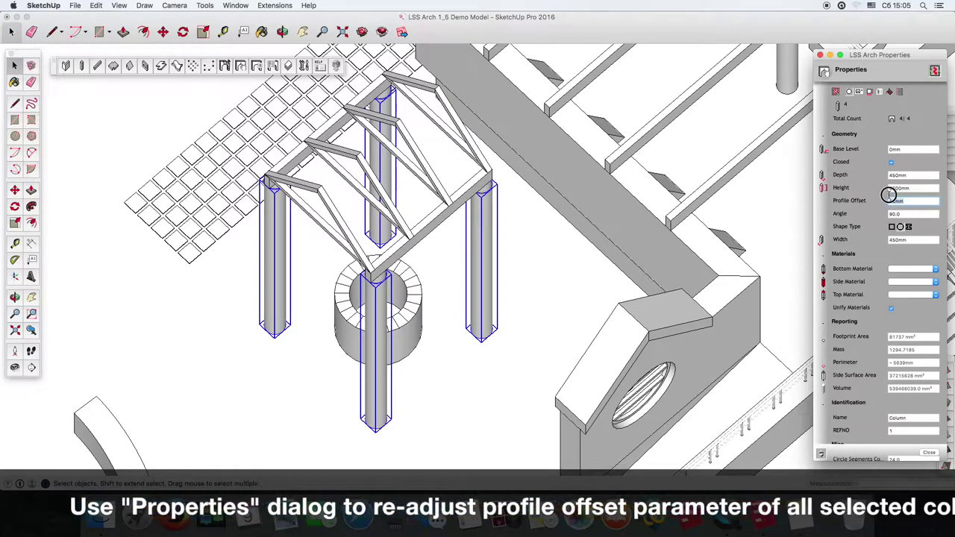
{"action": "left_click_drag", "start_coordinate": [907, 201], "coordinate": [888, 198]}
{"action": "type", "text": "30"}
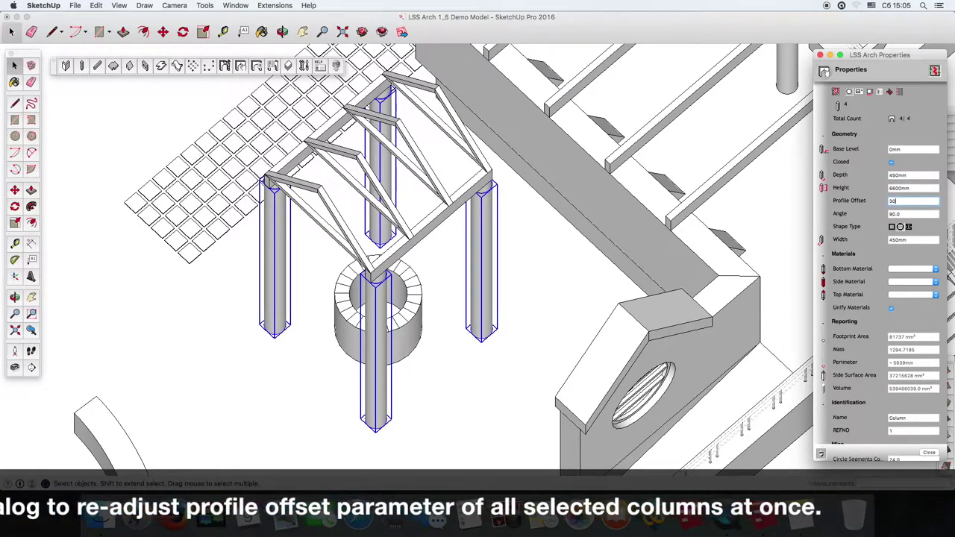
{"action": "left_click", "coordinate": [824, 71]}
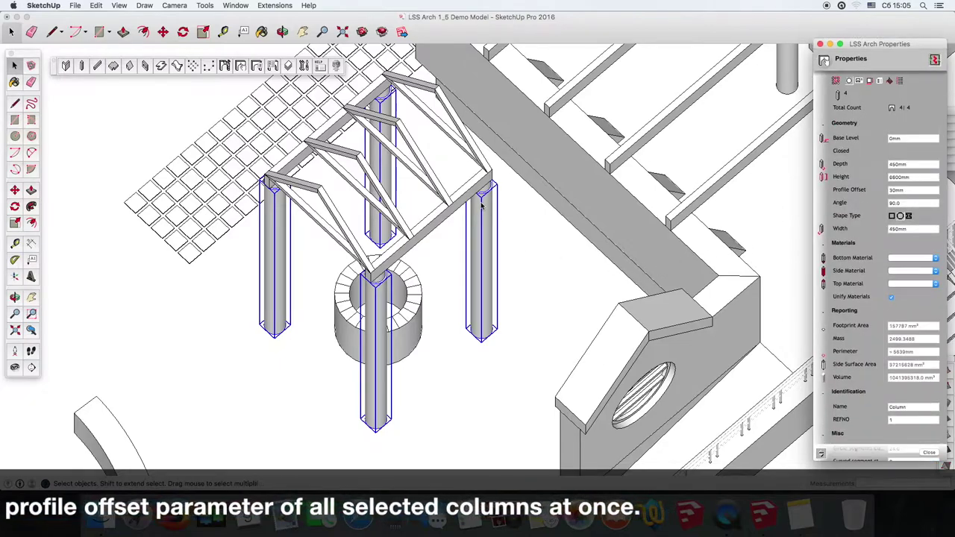
{"action": "scroll", "coordinate": [483, 223], "scroll_direction": "up", "scroll_amount": 2}
{"action": "scroll", "coordinate": [483, 222], "scroll_direction": "up", "scroll_amount": 3}
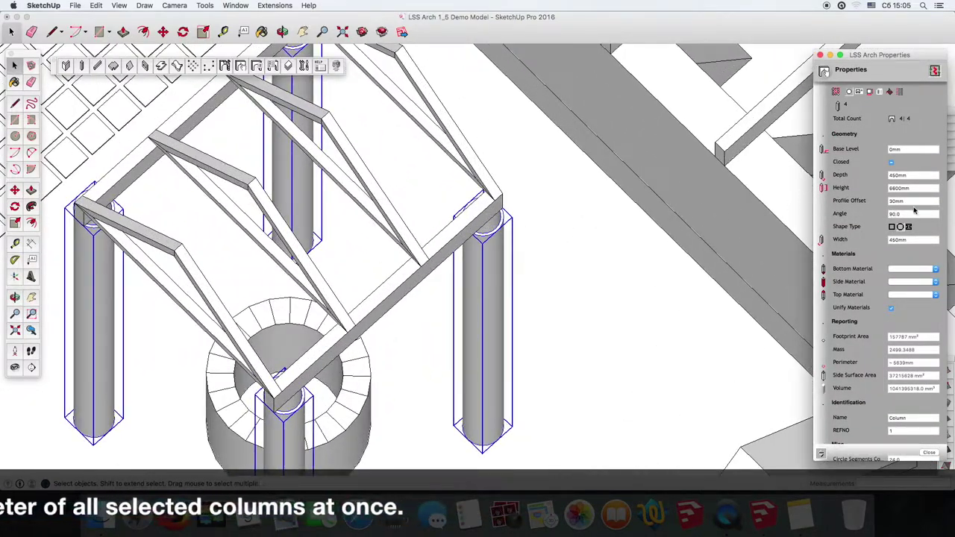
{"action": "left_click", "coordinate": [882, 202]}
{"action": "type", "text": "60"}
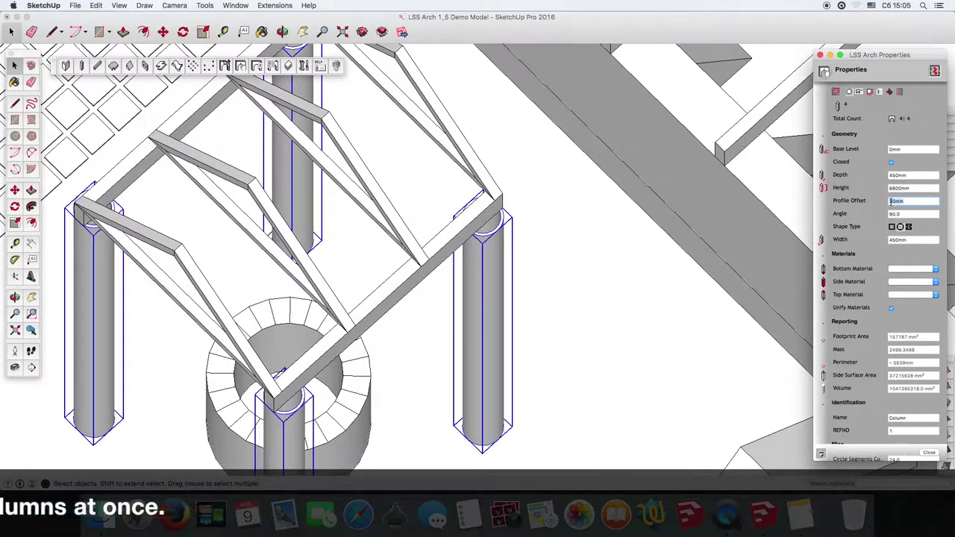
{"action": "key", "text": "Return"}
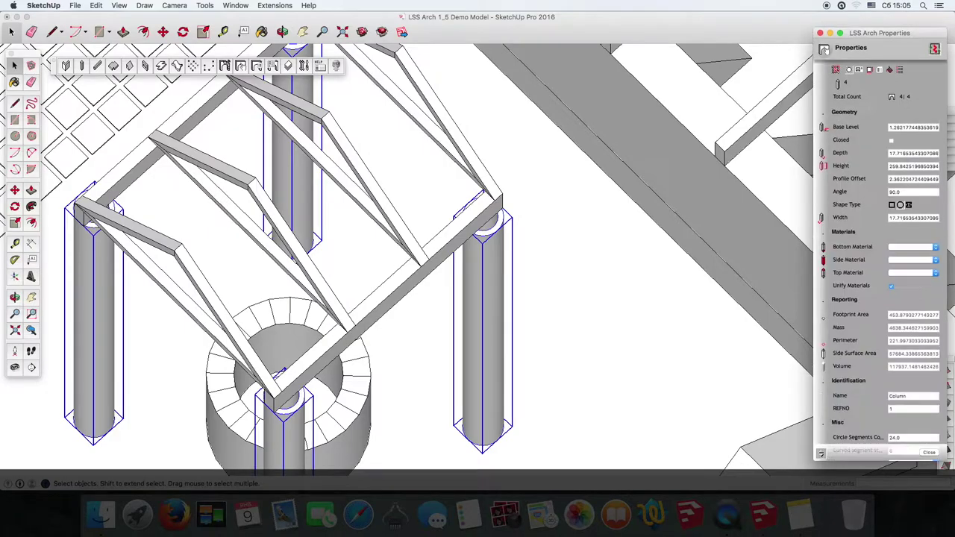
{"action": "middle_click_drag", "start_coordinate": [447, 182], "coordinate": [541, 196]}
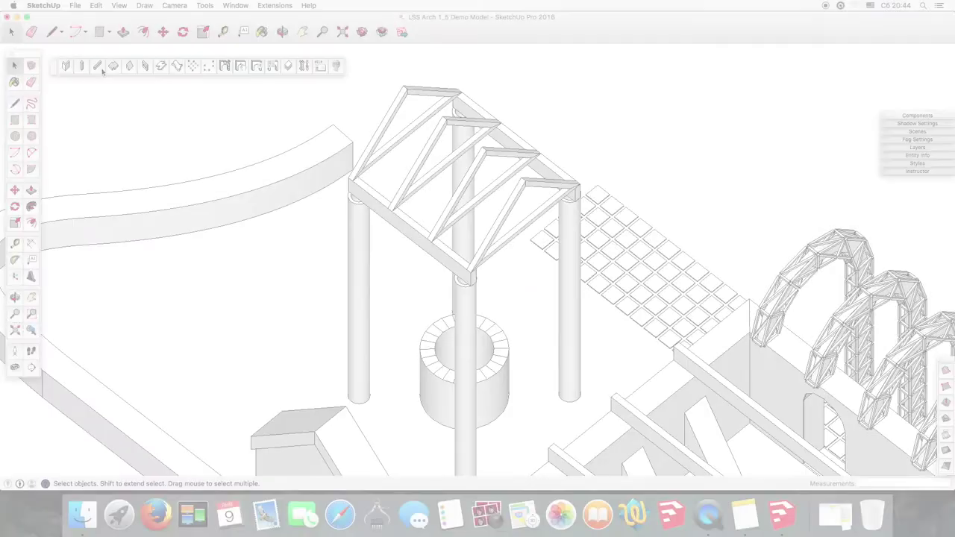
{"action": "left_click", "coordinate": [100, 68]}
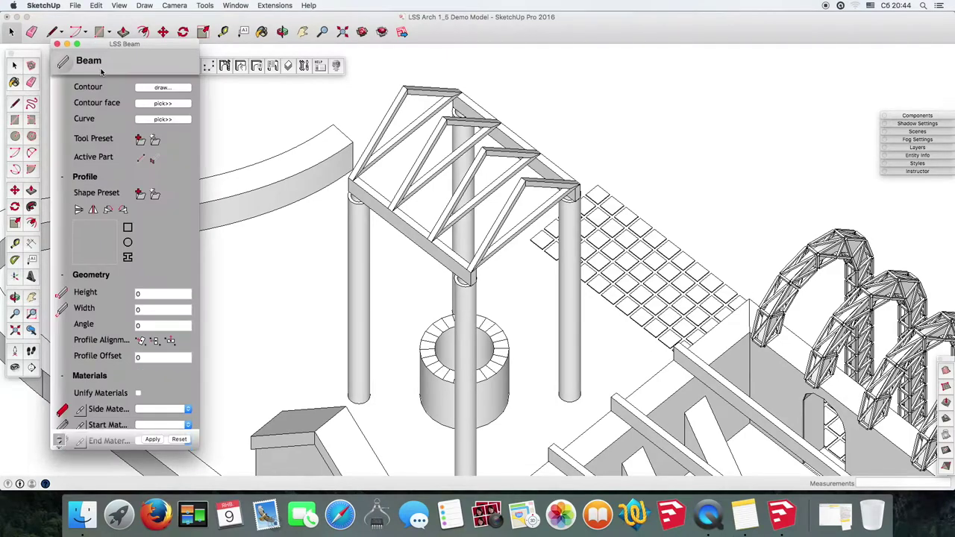
Step: Draw a 3450 mm beam from the left to the centre column top with 30 mm profile offset
{"action": "left_click", "coordinate": [356, 195]}
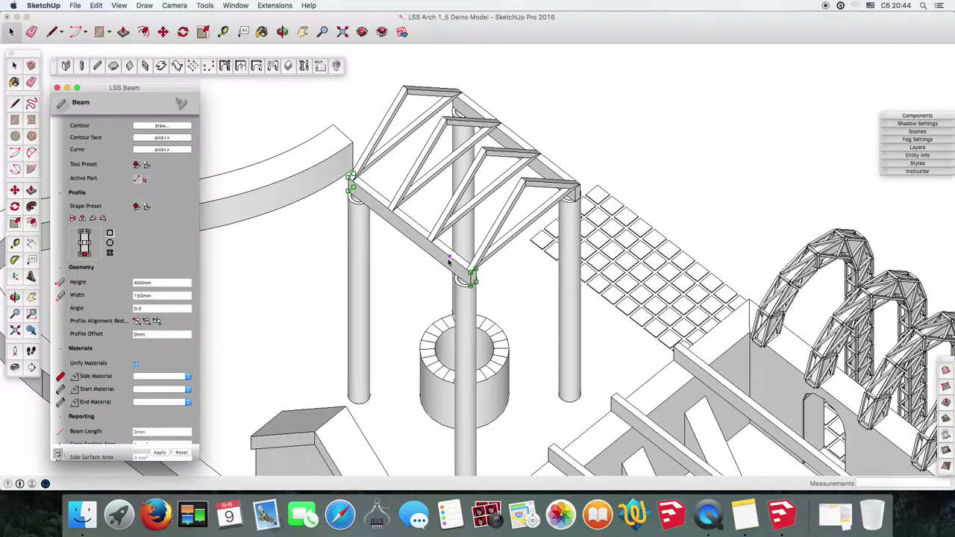
{"action": "left_click", "coordinate": [464, 278]}
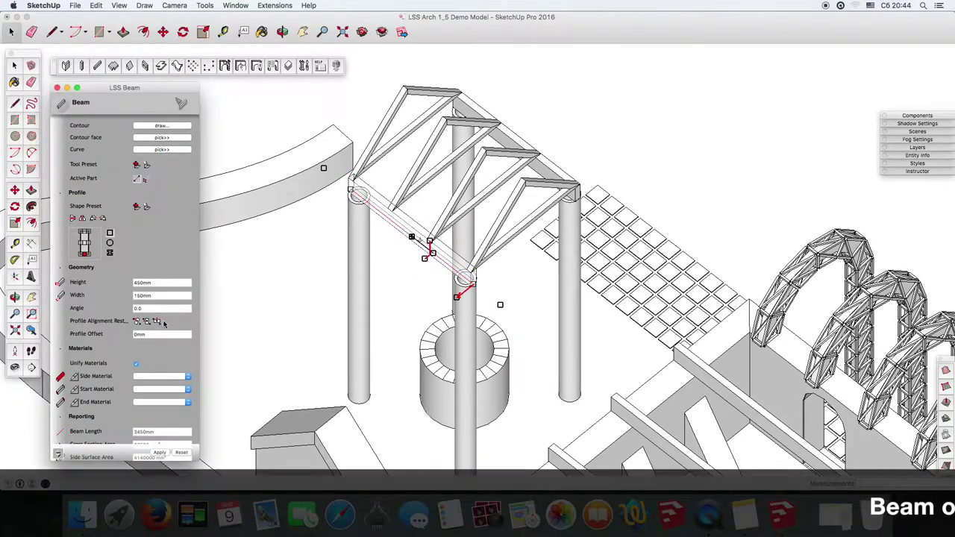
{"action": "double_click", "coordinate": [136, 335]}
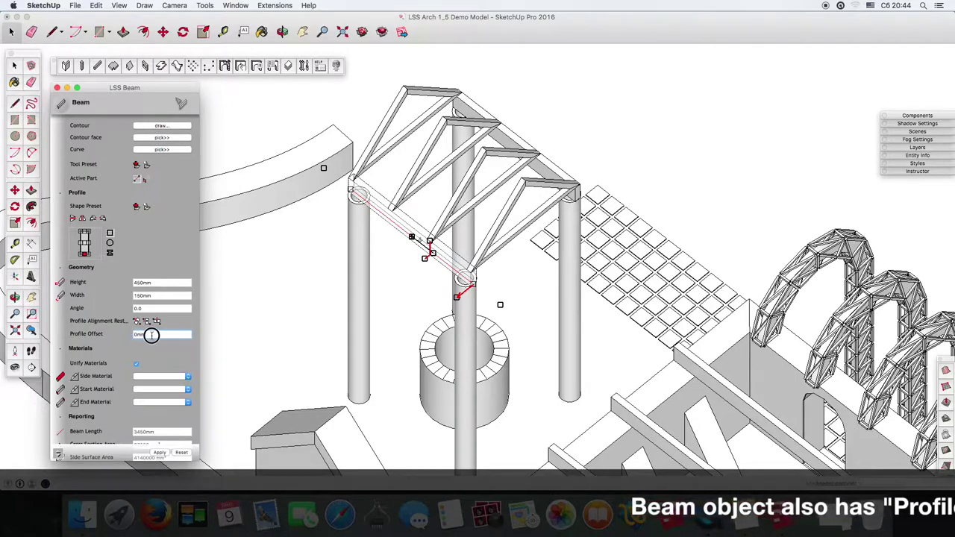
{"action": "type", "text": "30"}
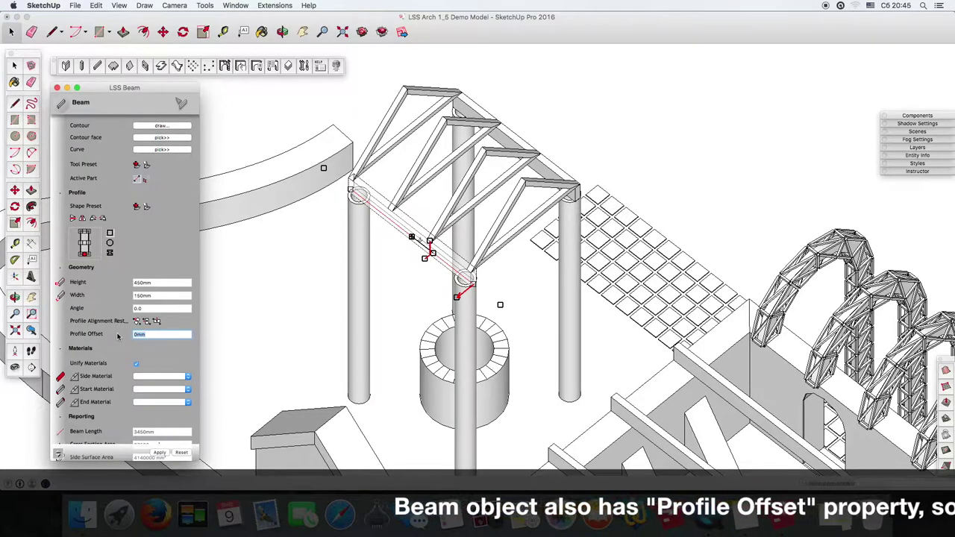
{"action": "key", "text": "Return"}
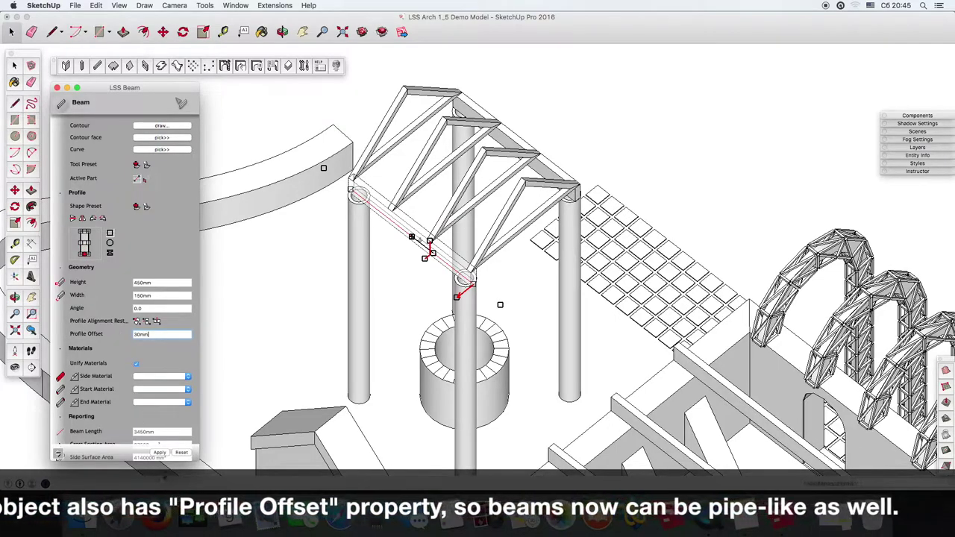
{"action": "left_click", "coordinate": [157, 453]}
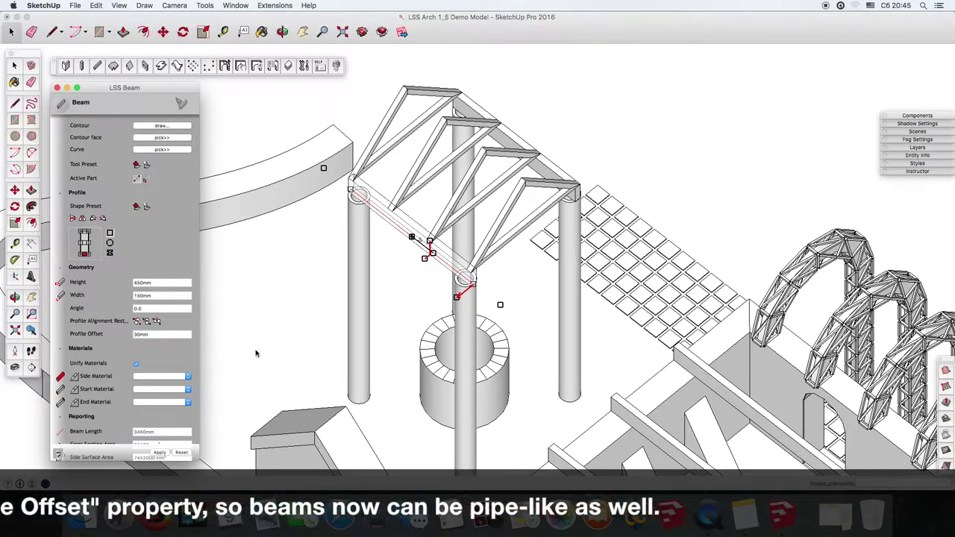
{"action": "scroll", "coordinate": [451, 321], "scroll_direction": "up", "scroll_amount": 3}
{"action": "scroll", "coordinate": [447, 298], "scroll_direction": "up", "scroll_amount": 3}
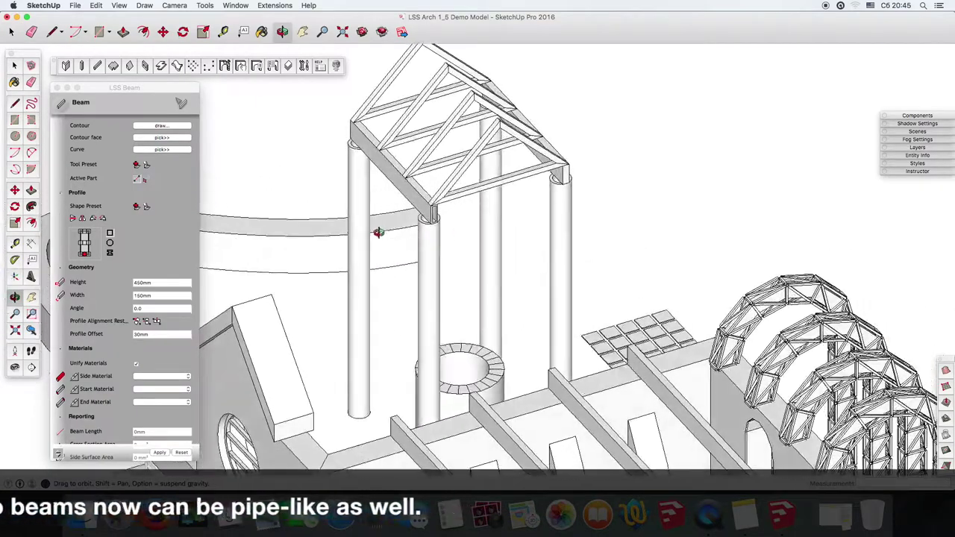
{"action": "scroll", "coordinate": [448, 224], "scroll_direction": "up", "scroll_amount": 3}
{"action": "scroll", "coordinate": [440, 207], "scroll_direction": "up", "scroll_amount": 3}
{"action": "key", "text": "super+4"}
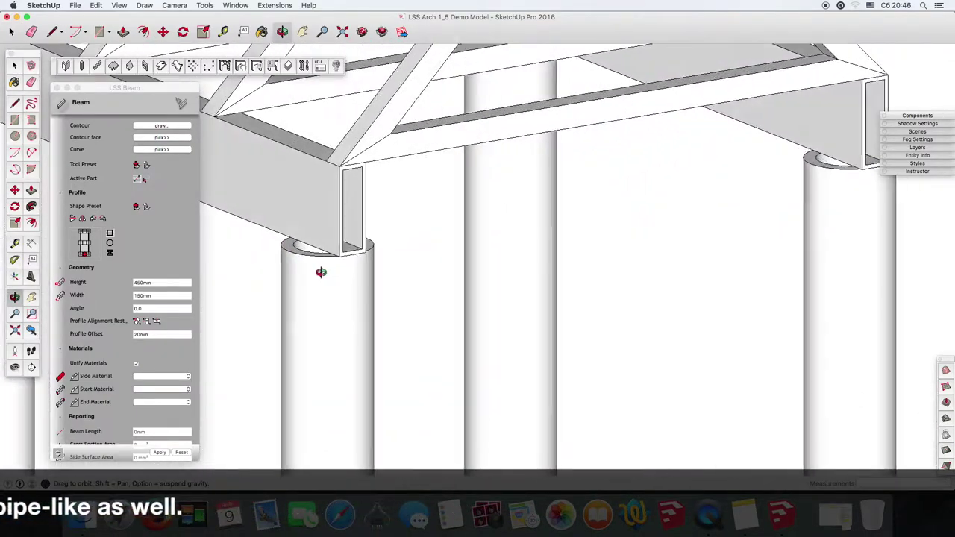
{"action": "left_click_drag", "start_coordinate": [163, 204], "coordinate": [333, 300]}
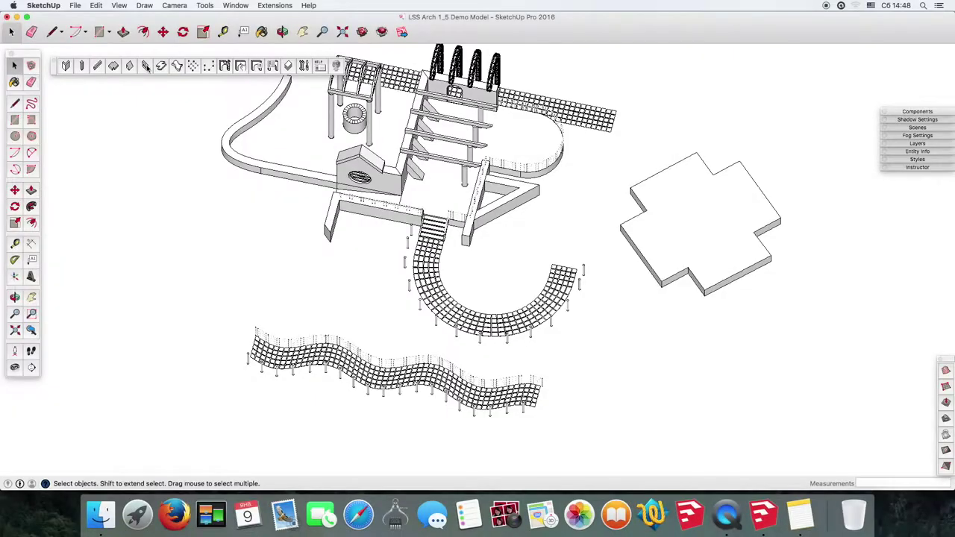
Step: Bring up the LSS Opening settings for the round wall opening
{"action": "left_click", "coordinate": [147, 66]}
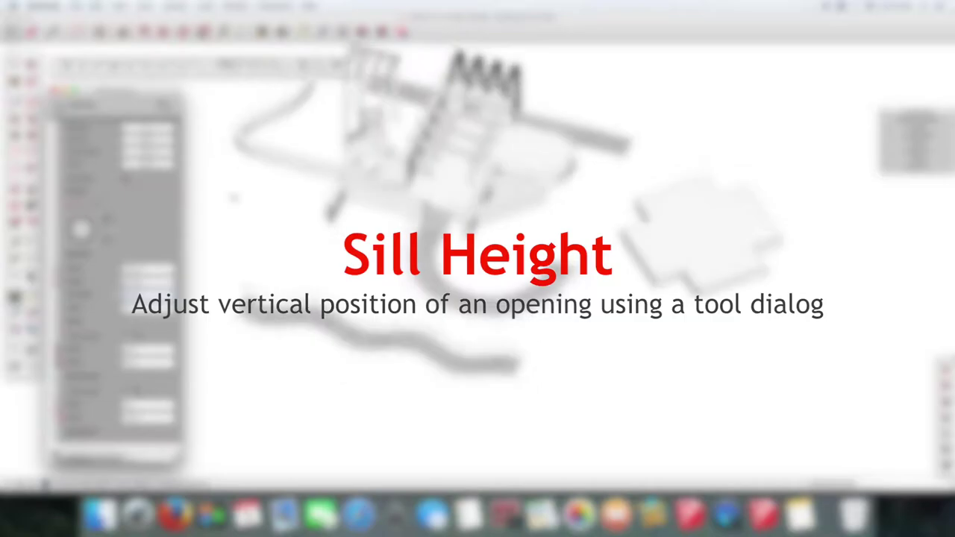
{"action": "middle_click_drag", "start_coordinate": [417, 224], "coordinate": [450, 201]}
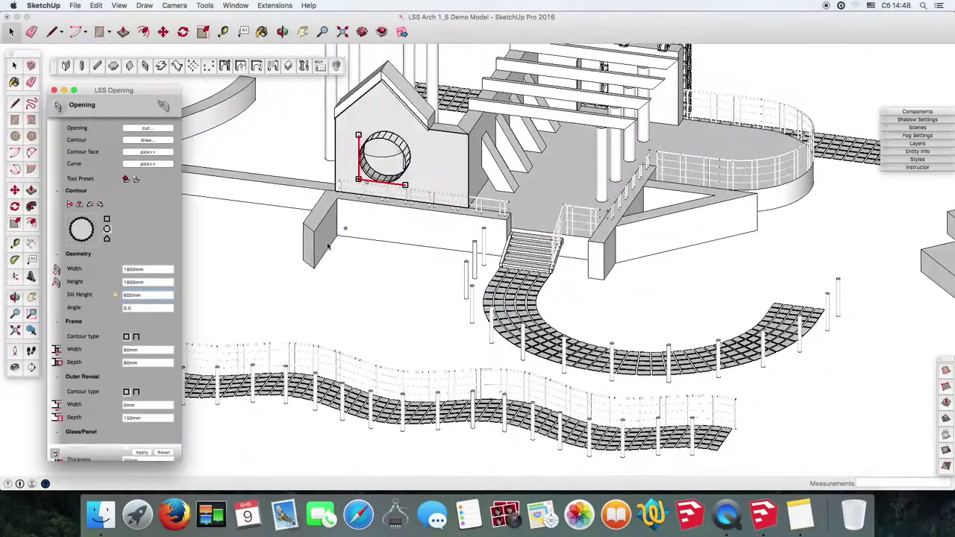
Step: Commit a 1200 mm sill height for the round gable opening
{"action": "scroll", "coordinate": [293, 264], "scroll_direction": "up", "scroll_amount": 3}
{"action": "type", "text": "900"}
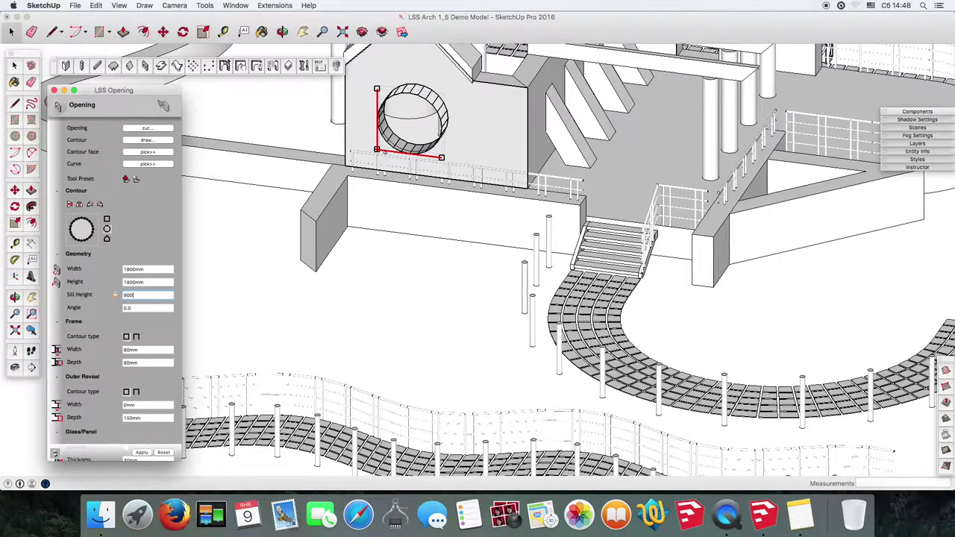
{"action": "type", "text": "1200"}
{"action": "key", "text": "Return"}
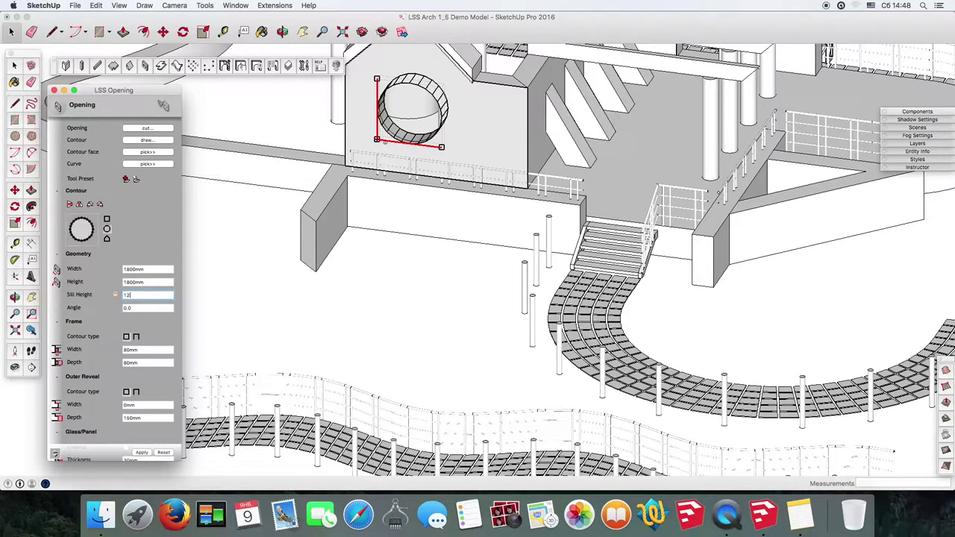
{"action": "key", "text": "Return"}
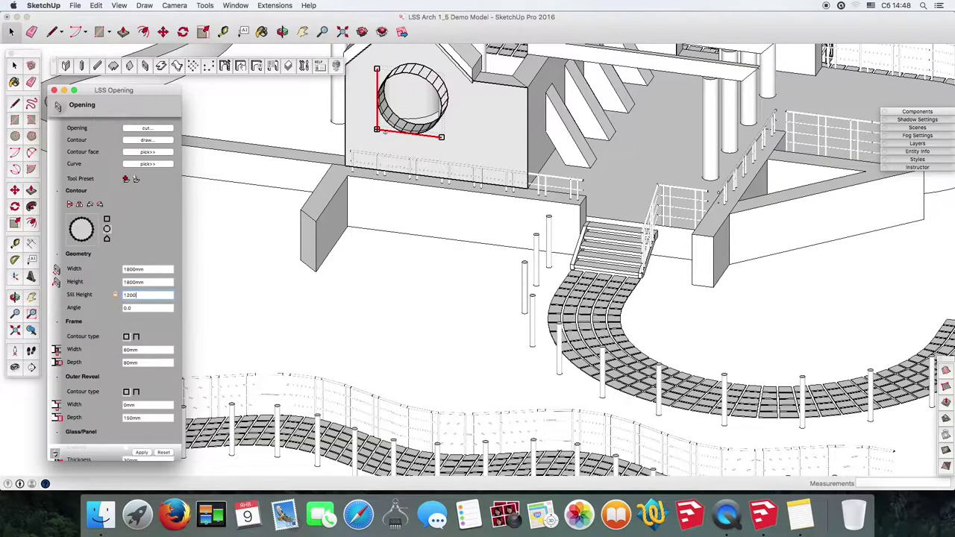
Step: Orbit around the site, briefly selecting then clearing the curved wall group, to a top-down view
{"action": "mouse_move", "coordinate": [664, 328]}
{"action": "middle_mouse_down"}
{"action": "mouse_move", "coordinate": [523, 282]}
{"action": "mouse_move", "coordinate": [514, 320]}
{"action": "middle_mouse_up"}
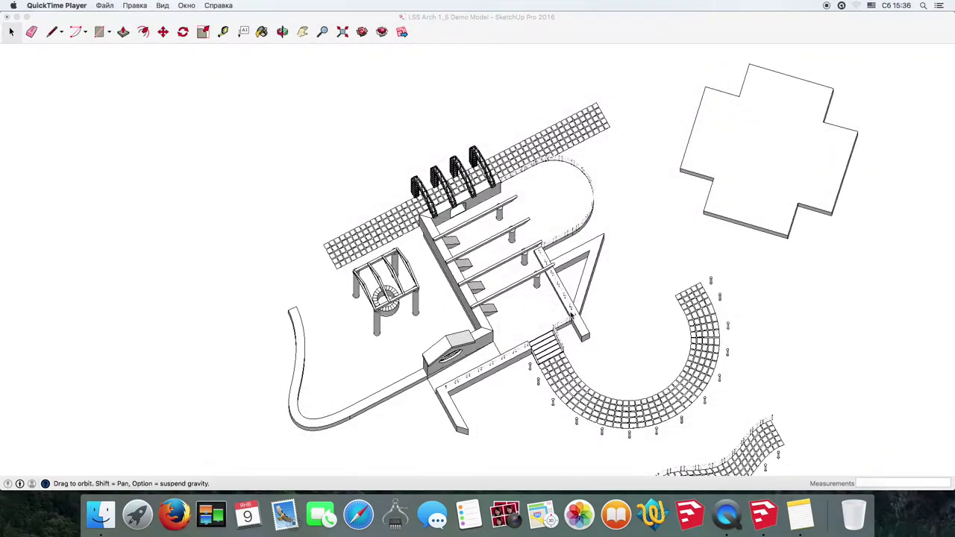
{"action": "middle_click_drag", "start_coordinate": [571, 317], "coordinate": [452, 317]}
{"action": "left_click", "coordinate": [450, 316]}
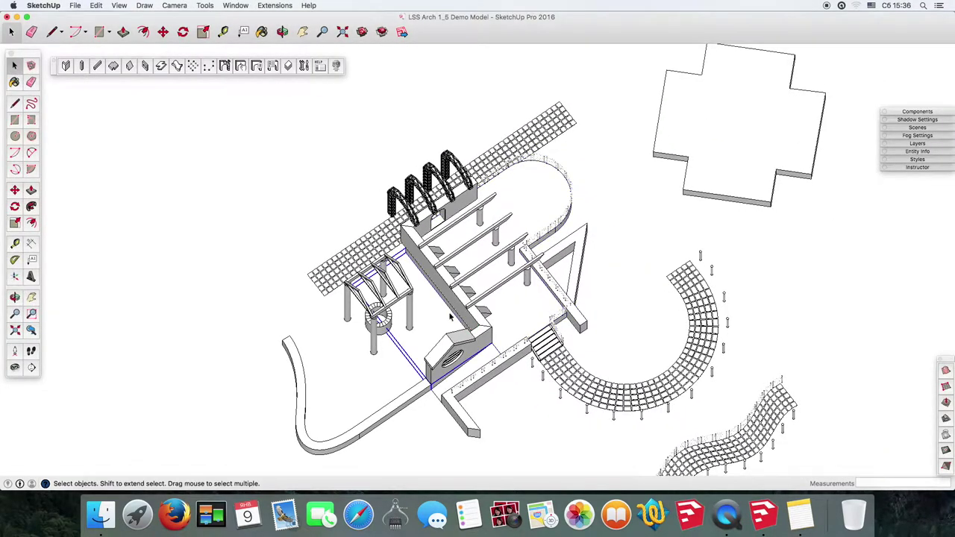
{"action": "left_click", "coordinate": [408, 405]}
{"action": "right_click", "coordinate": [410, 406]}
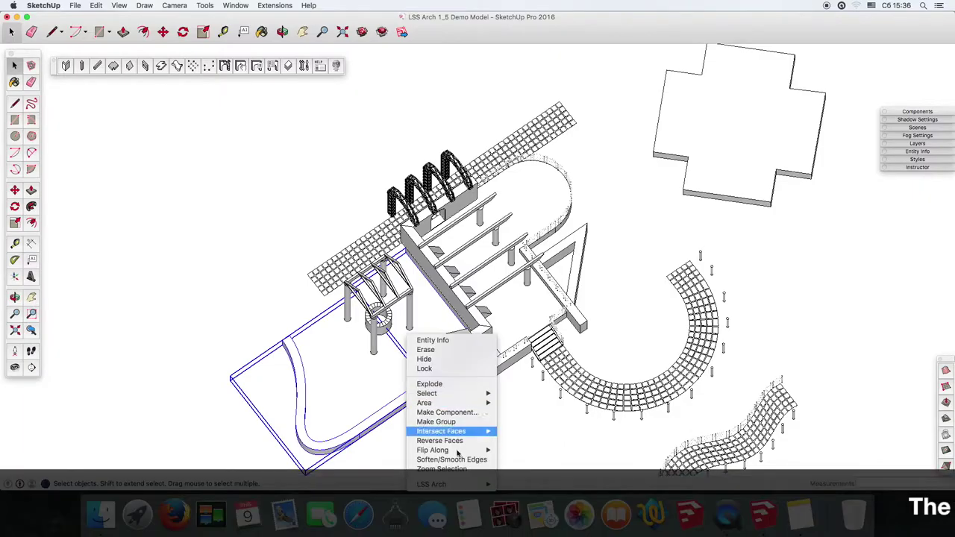
{"action": "left_click", "coordinate": [264, 288]}
{"action": "left_click", "coordinate": [268, 269]}
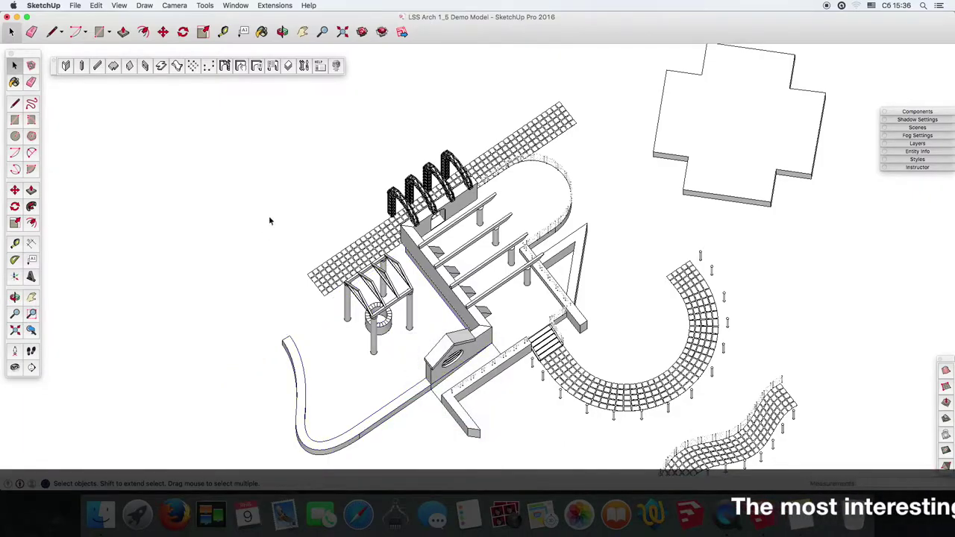
{"action": "scroll", "coordinate": [578, 383], "scroll_direction": "up", "scroll_amount": 3}
{"action": "middle_click_drag", "start_coordinate": [579, 383], "coordinate": [482, 390]}
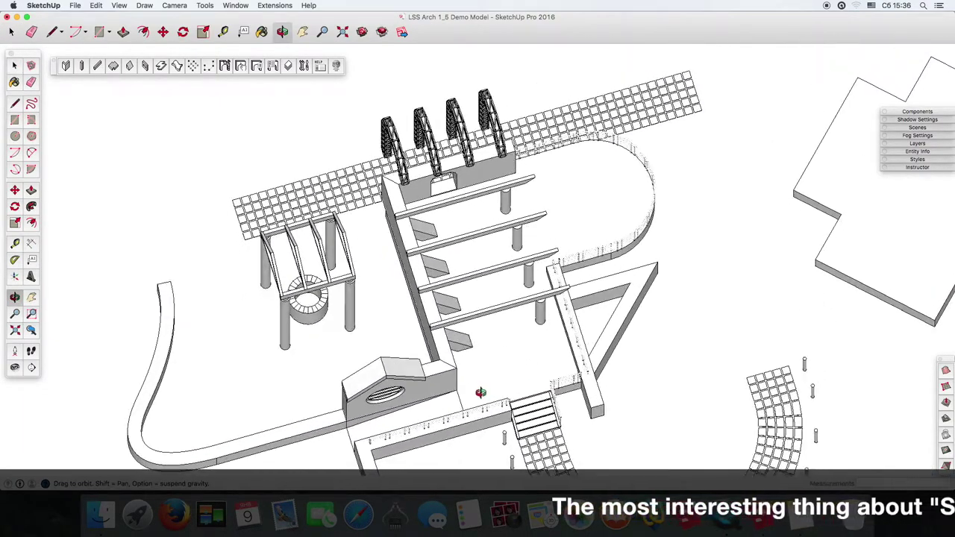
Step: Place a section plane on the floor, raise it through the walls, and hide section plane markers
{"action": "left_click", "coordinate": [205, 6]}
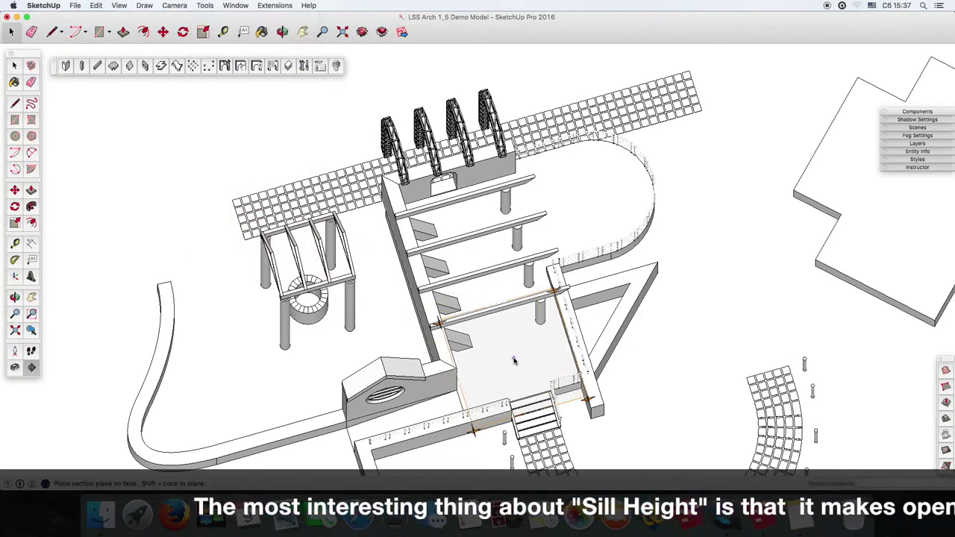
{"action": "left_click", "coordinate": [527, 347]}
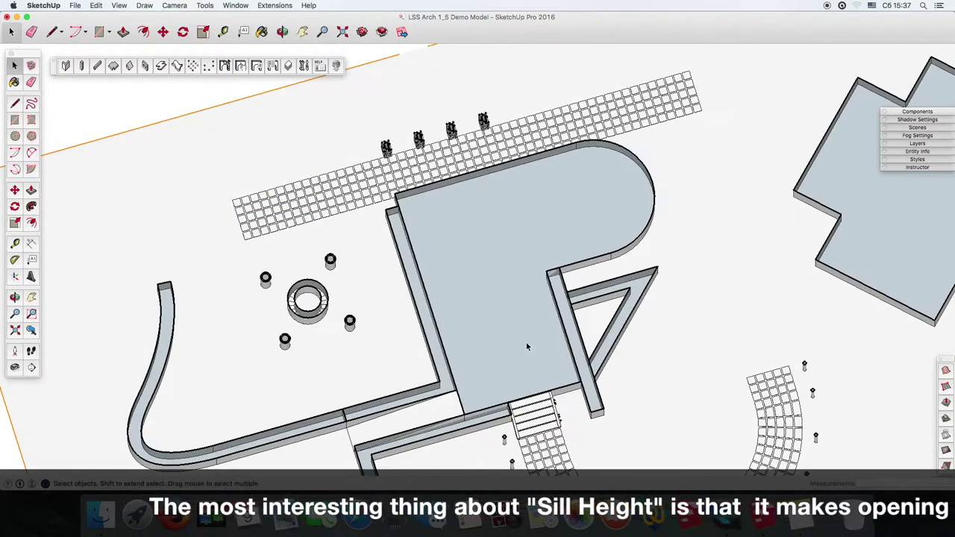
{"action": "left_click", "coordinate": [202, 118]}
{"action": "key", "text": "m"}
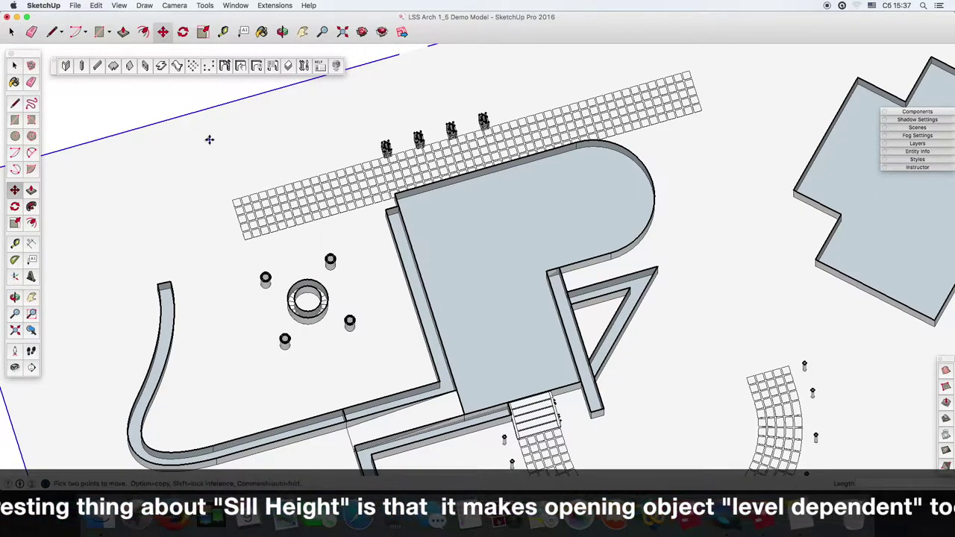
{"action": "left_click", "coordinate": [209, 140]}
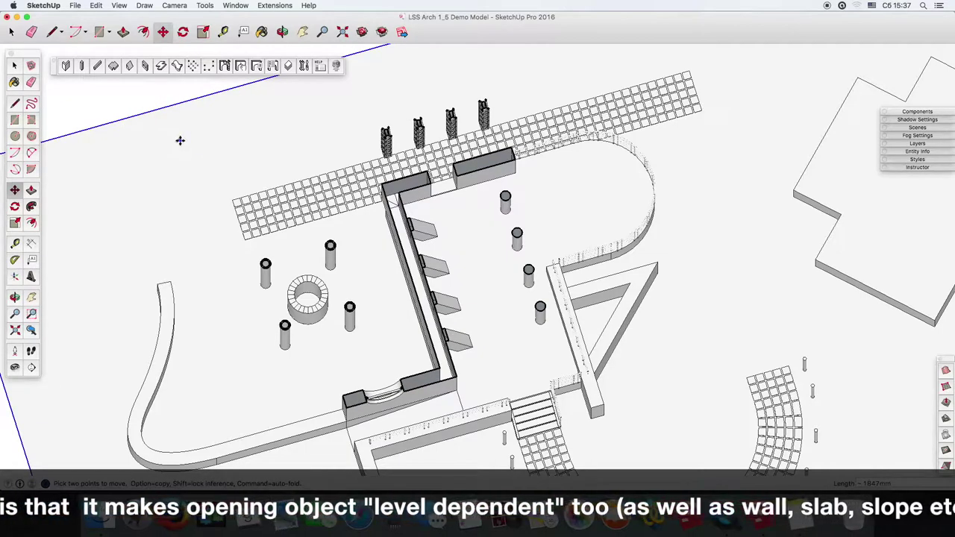
{"action": "key", "text": "space"}
{"action": "left_click", "coordinate": [132, 97]}
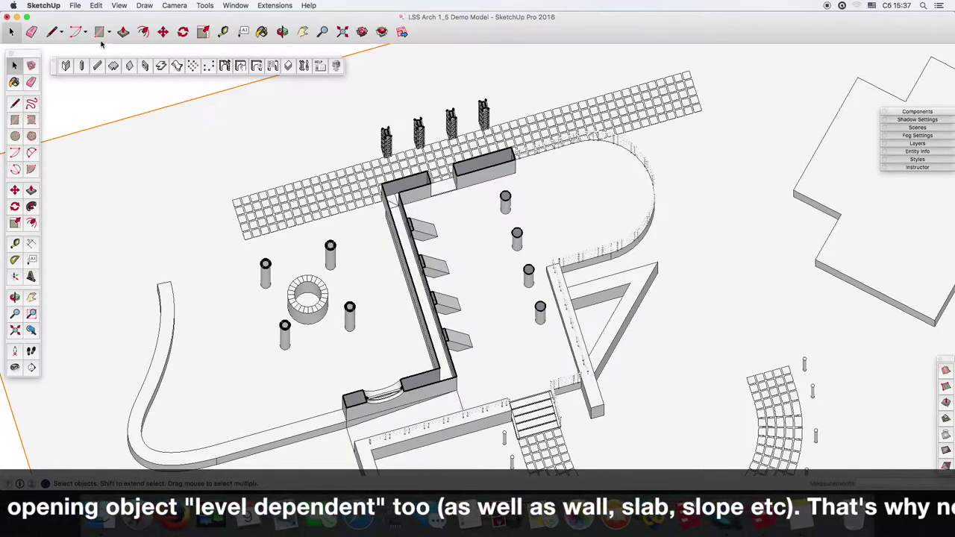
{"action": "left_click", "coordinate": [118, 5]}
{"action": "left_click", "coordinate": [149, 50]}
Step: Switch to a top-down plan view of the model
{"action": "left_click", "coordinate": [173, 5]}
{"action": "mouse_move", "coordinate": [192, 37]}
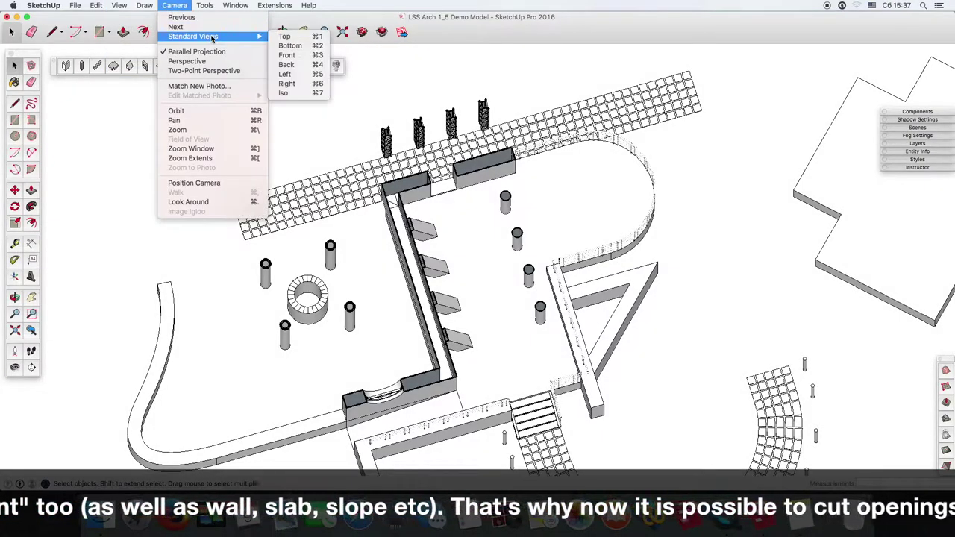
{"action": "left_click", "coordinate": [284, 36]}
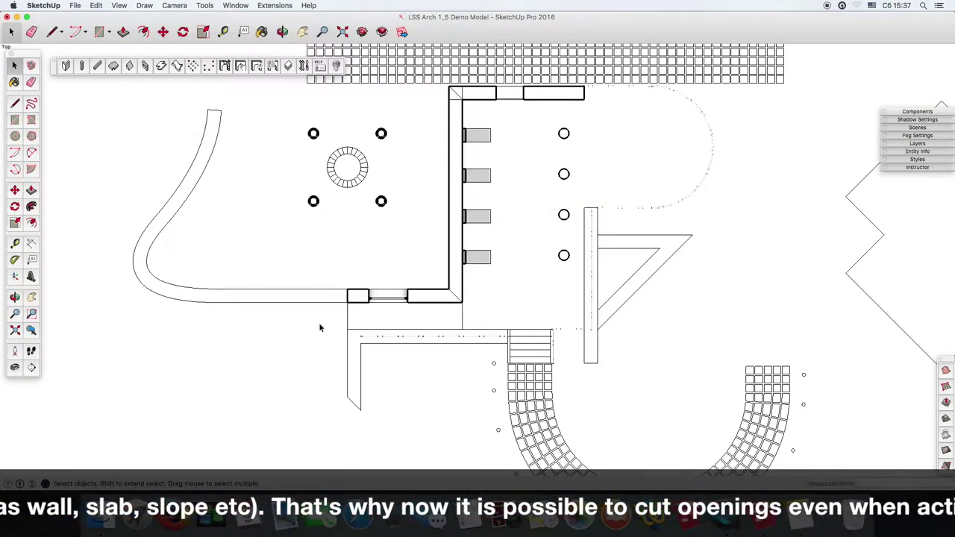
{"action": "scroll", "coordinate": [319, 327], "scroll_direction": "up", "scroll_amount": 4}
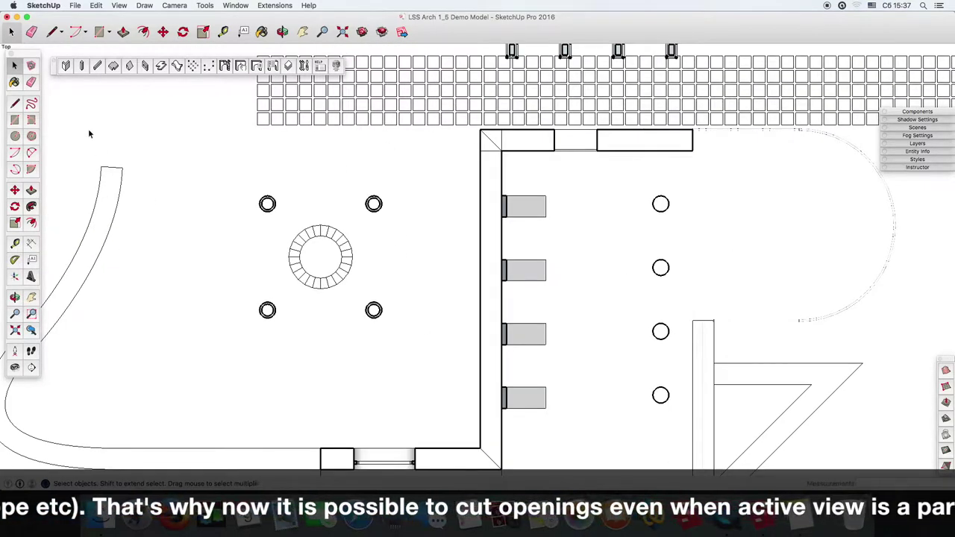
Step: Set the LSS Opening to 600 mm wide, 600 mm high with a 750 mm sill
{"action": "left_click", "coordinate": [144, 66]}
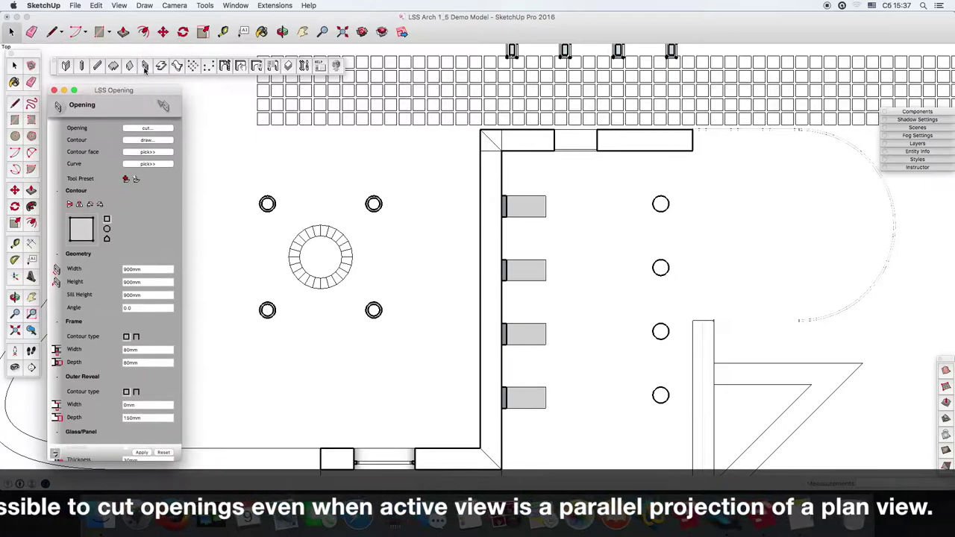
{"action": "left_click", "coordinate": [124, 270]}
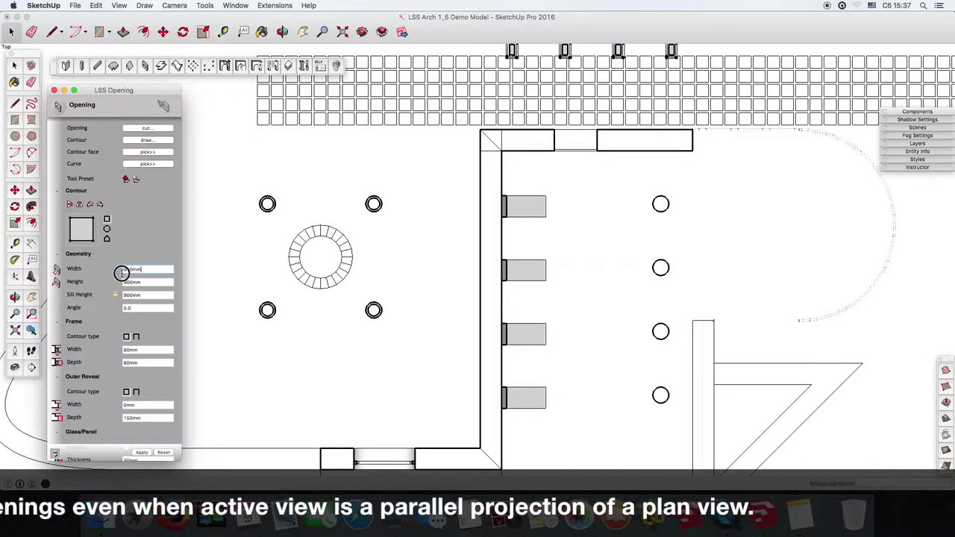
{"action": "left_click_drag", "start_coordinate": [151, 267], "coordinate": [98, 272]}
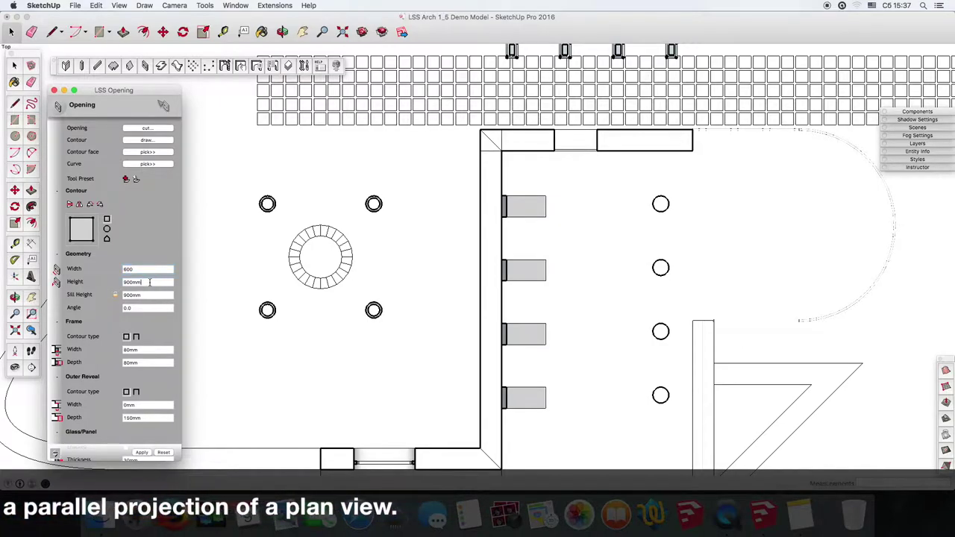
{"action": "left_click_drag", "start_coordinate": [155, 281], "coordinate": [114, 282]}
{"action": "type", "text": "600"}
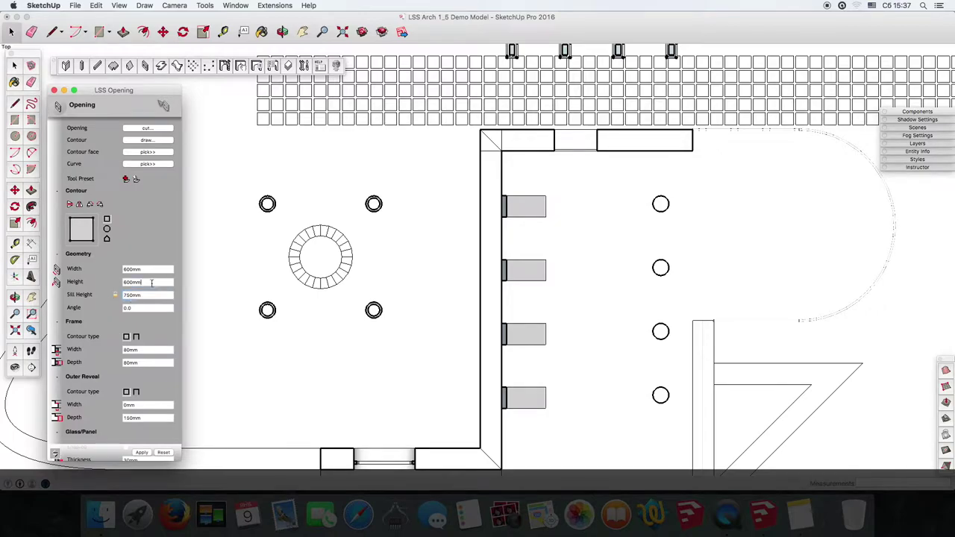
{"action": "left_click", "coordinate": [156, 131]}
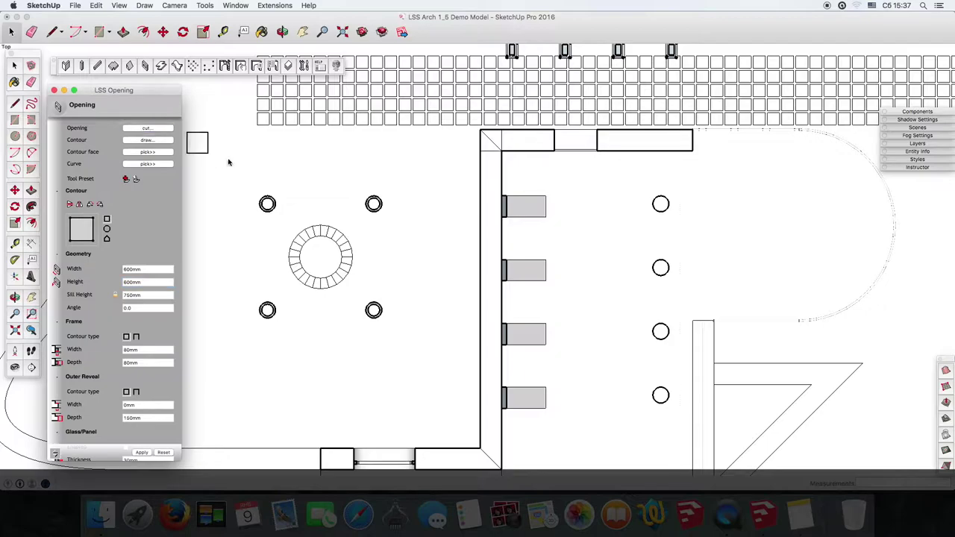
Step: Cut a 600 mm opening into the right wall and copy it further up the wall
{"action": "left_click", "coordinate": [493, 381]}
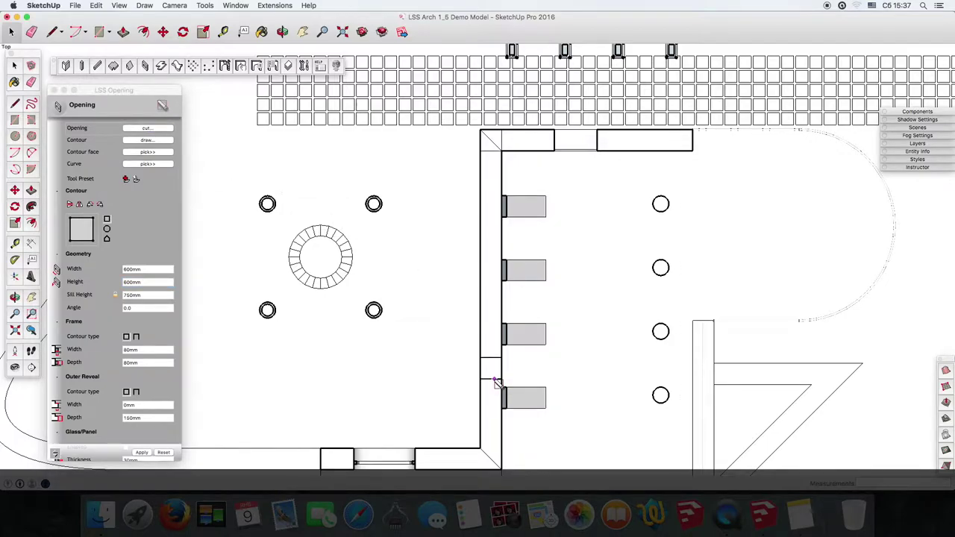
{"action": "left_click", "coordinate": [494, 381]}
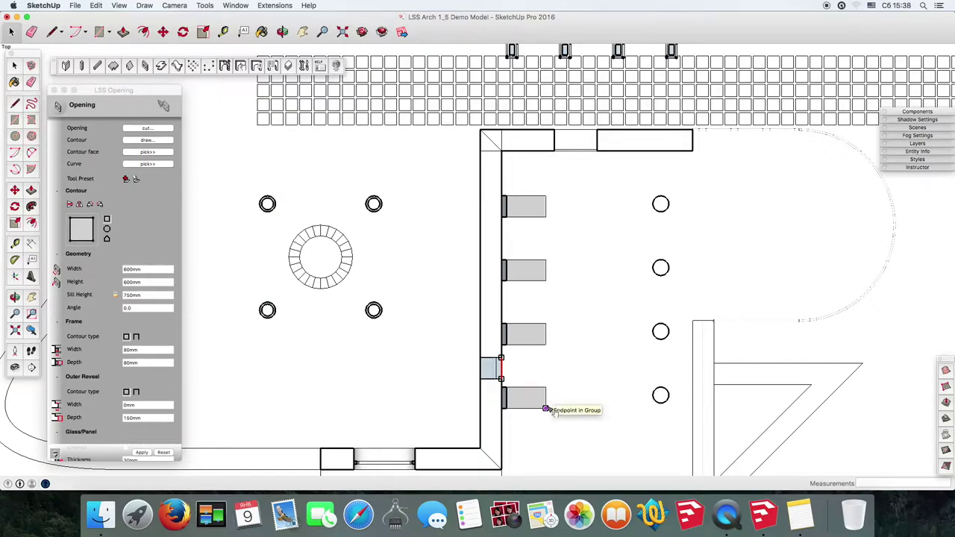
{"action": "left_click", "coordinate": [546, 409]}
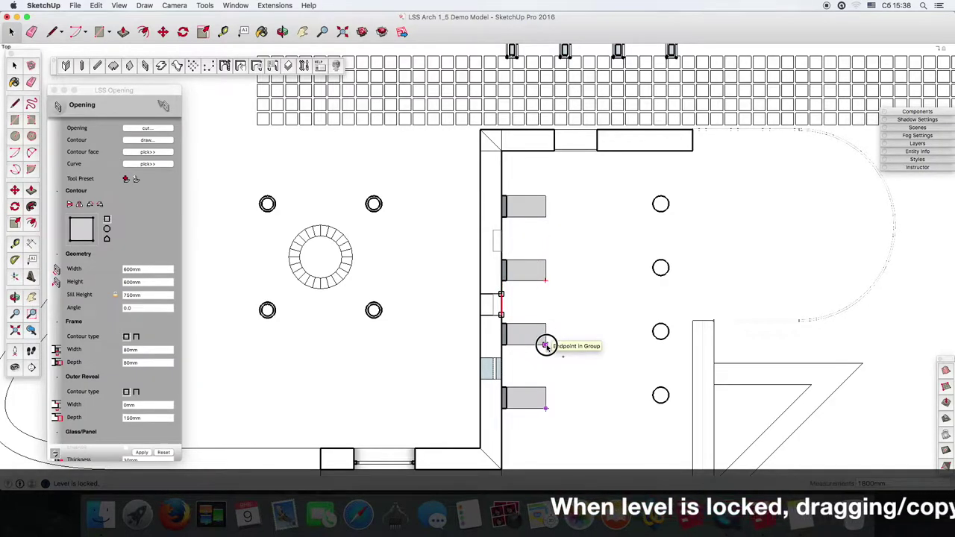
{"action": "left_click", "coordinate": [545, 346]}
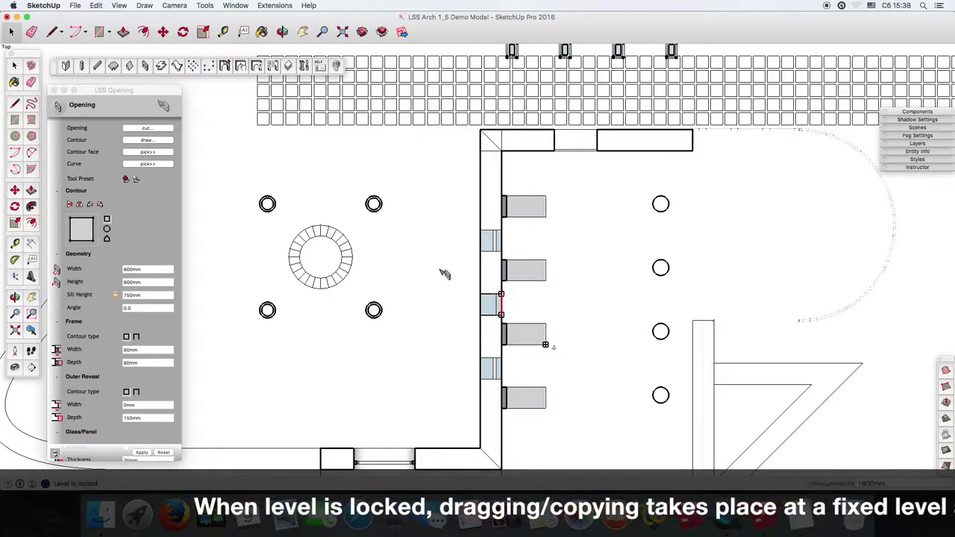
Step: Select two copied openings, clear the selection, and orbit from plan into 3D
{"action": "left_click", "coordinate": [500, 251]}
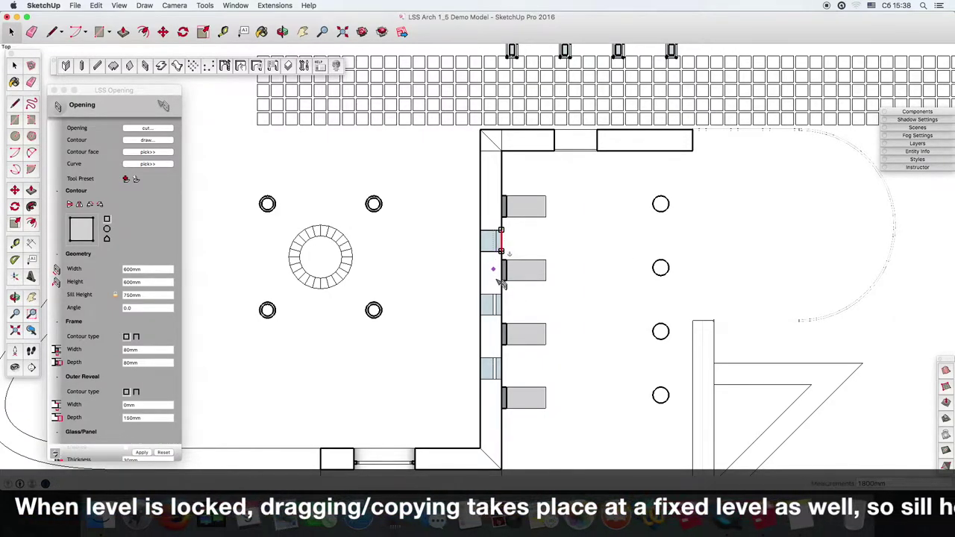
{"action": "left_click", "coordinate": [501, 378]}
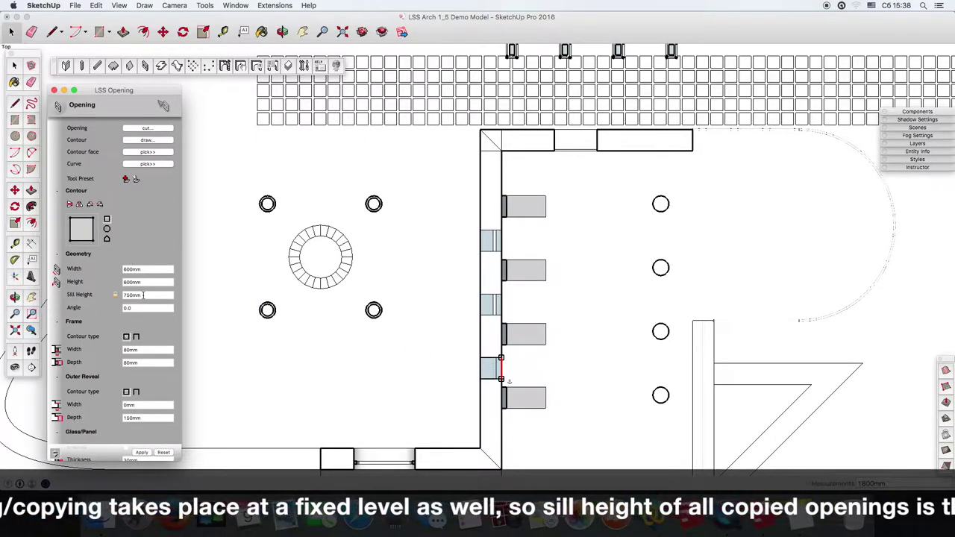
{"action": "left_click", "coordinate": [226, 249]}
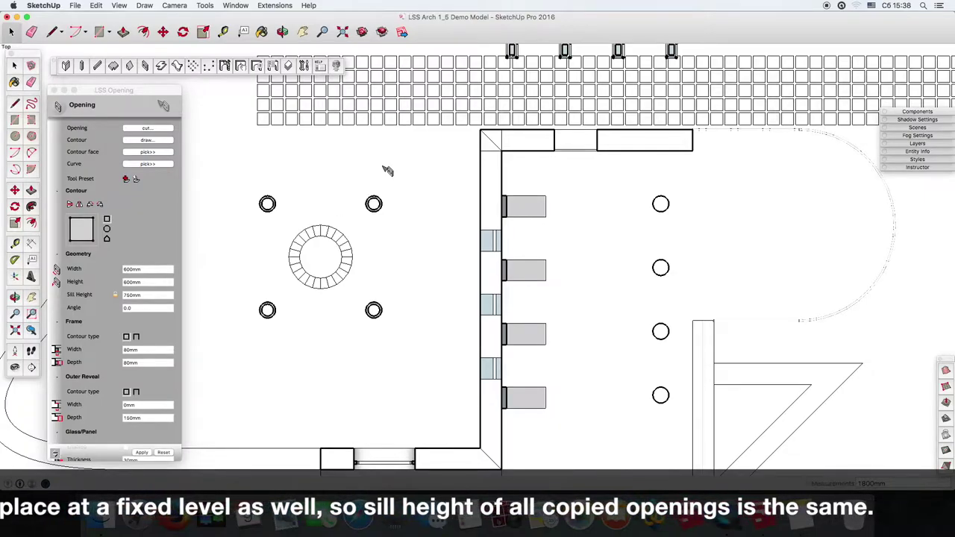
{"action": "mouse_move", "coordinate": [719, 387]}
{"action": "middle_mouse_down"}
{"action": "mouse_move", "coordinate": [437, 184]}
{"action": "mouse_move", "coordinate": [454, 150]}
{"action": "mouse_move", "coordinate": [398, 94]}
{"action": "mouse_move", "coordinate": [454, 89]}
{"action": "mouse_move", "coordinate": [436, 112]}
{"action": "mouse_move", "coordinate": [443, 128]}
{"action": "mouse_move", "coordinate": [395, 116]}
{"action": "middle_mouse_up"}
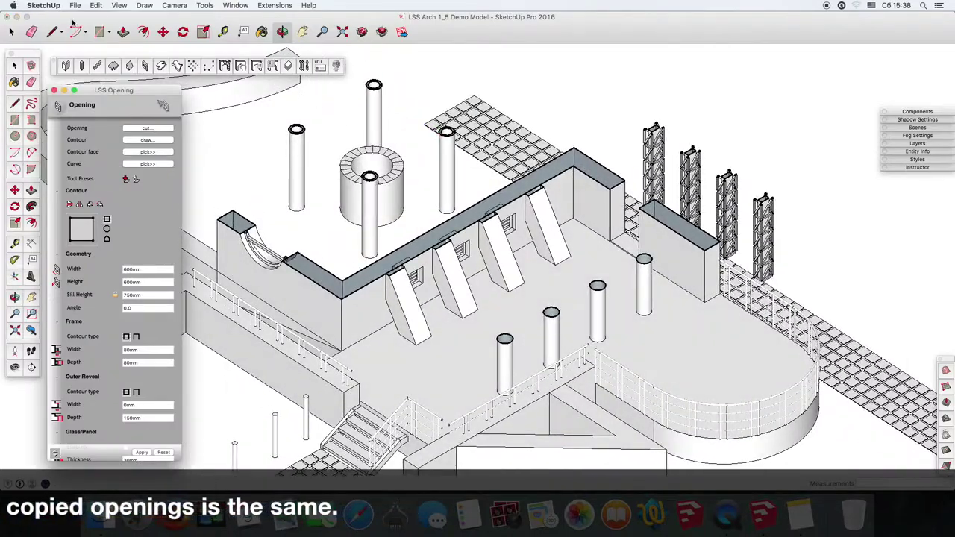
Step: Turn off section cuts to show the whole model and orbit to another angle
{"action": "left_click", "coordinate": [118, 5]}
{"action": "left_click", "coordinate": [173, 60]}
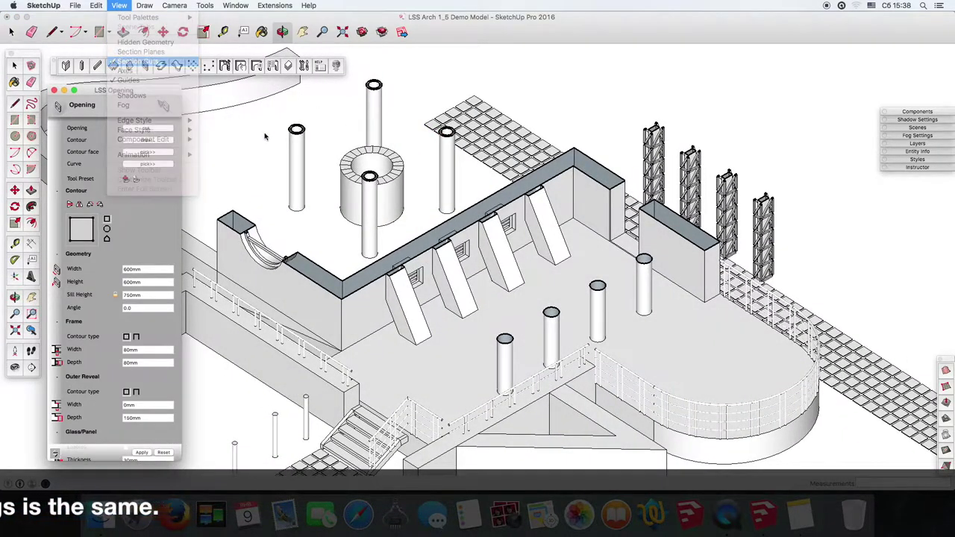
{"action": "mouse_move", "coordinate": [485, 270]}
{"action": "middle_mouse_down"}
{"action": "mouse_move", "coordinate": [707, 154]}
{"action": "mouse_move", "coordinate": [613, 177]}
{"action": "mouse_move", "coordinate": [292, 171]}
{"action": "middle_mouse_up"}
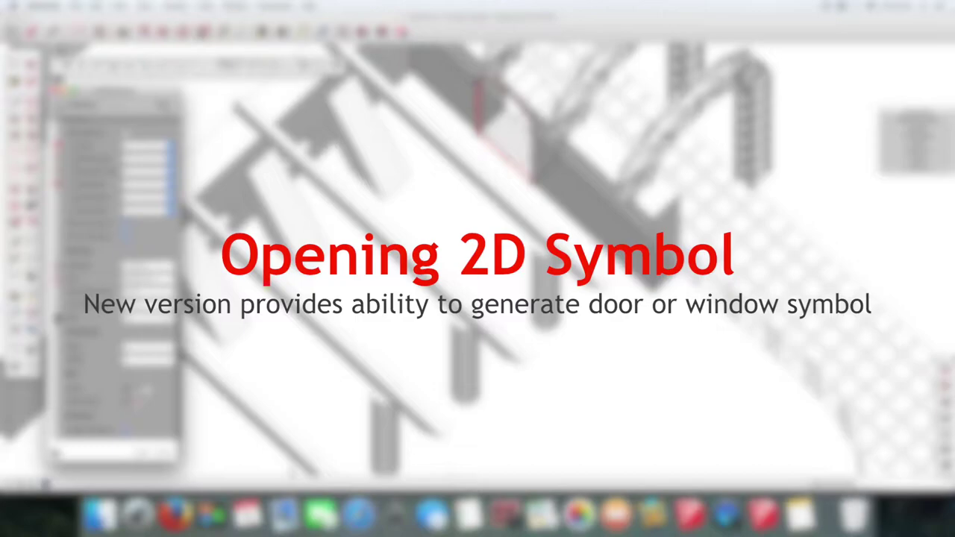
Step: Make the arched opening a door with a 90.0 opening angle in its 2D symbol
{"action": "scroll", "coordinate": [148, 410], "scroll_direction": "down", "scroll_amount": 2}
{"action": "left_click", "coordinate": [147, 431]}
{"action": "scroll", "coordinate": [158, 397], "scroll_direction": "down", "scroll_amount": 3}
{"action": "left_click", "coordinate": [129, 407]}
{"action": "scroll", "coordinate": [170, 363], "scroll_direction": "down", "scroll_amount": 3}
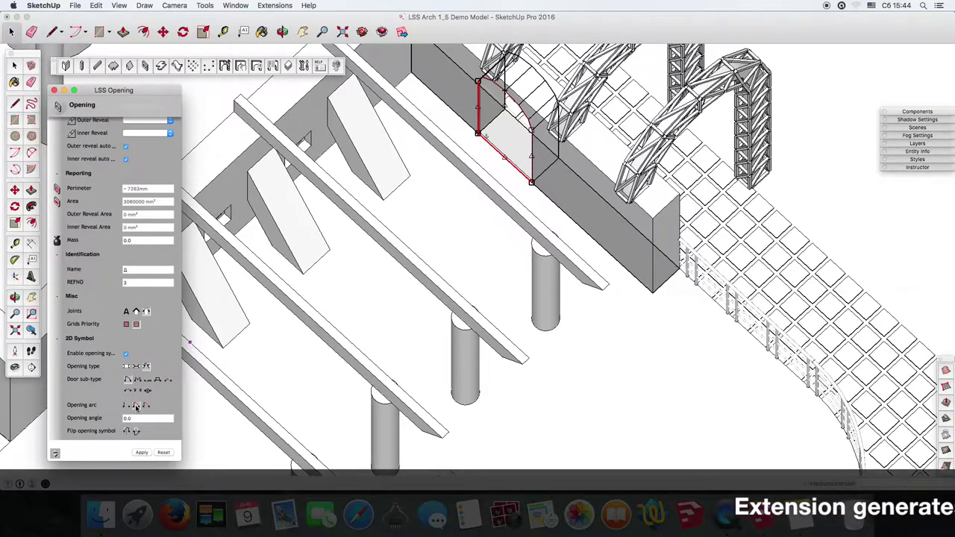
{"action": "left_click", "coordinate": [106, 415]}
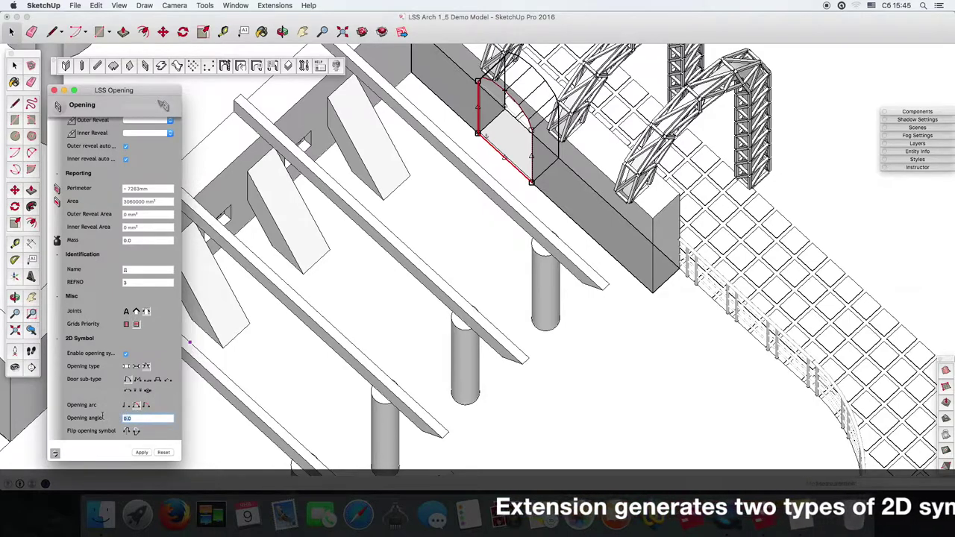
{"action": "type", "text": "90"}
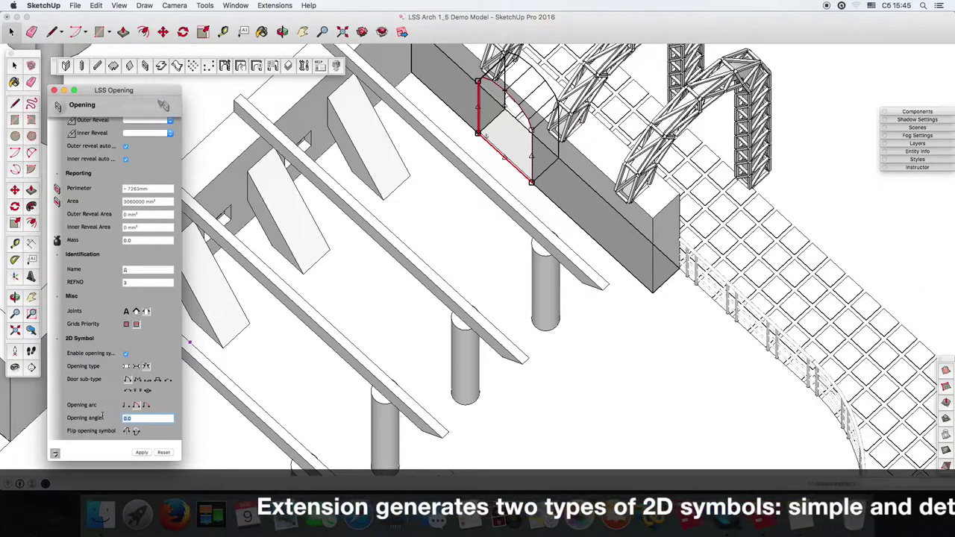
{"action": "type", "text": ".0"}
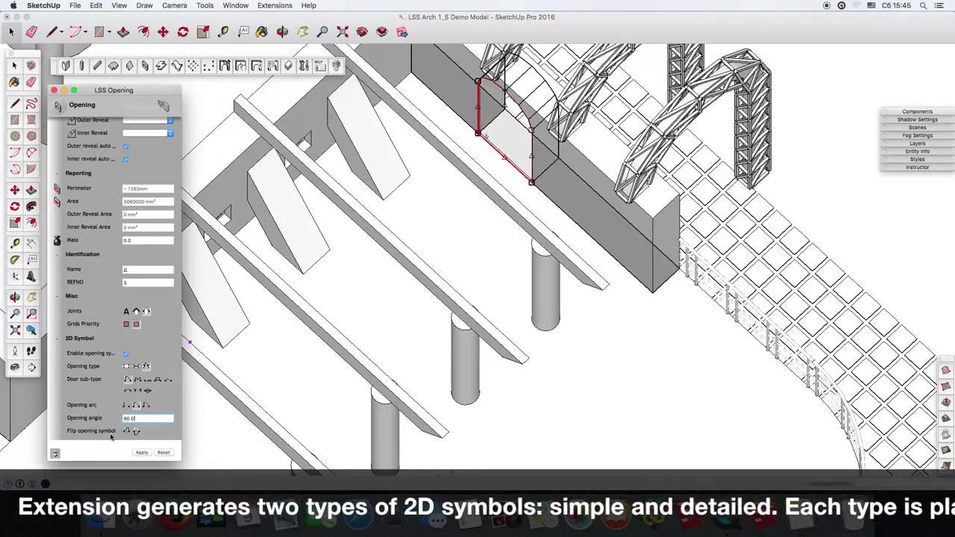
{"action": "left_click", "coordinate": [137, 453]}
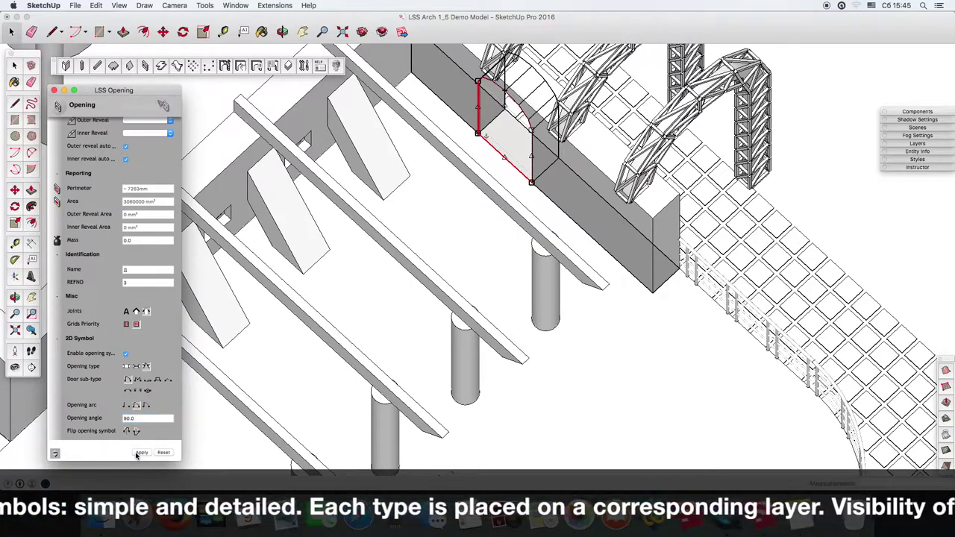
{"action": "left_click", "coordinate": [365, 291]}
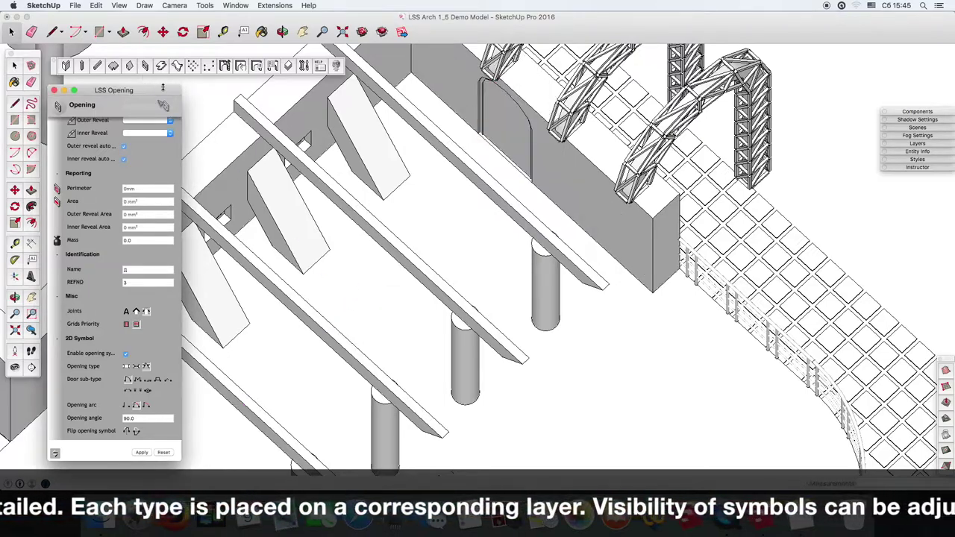
{"action": "left_click", "coordinate": [53, 89]}
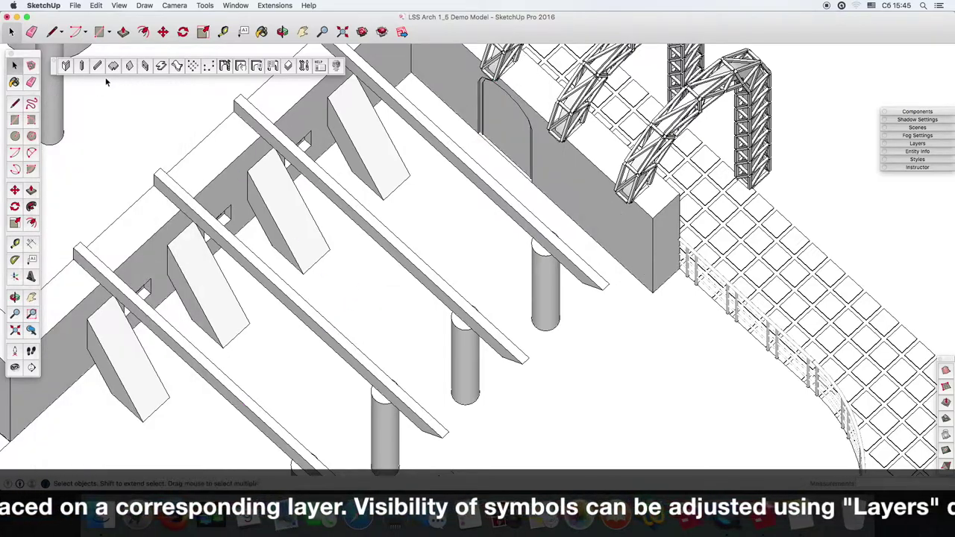
Step: Turn section cuts back on and switch the camera to the Top plan view
{"action": "left_click", "coordinate": [121, 6]}
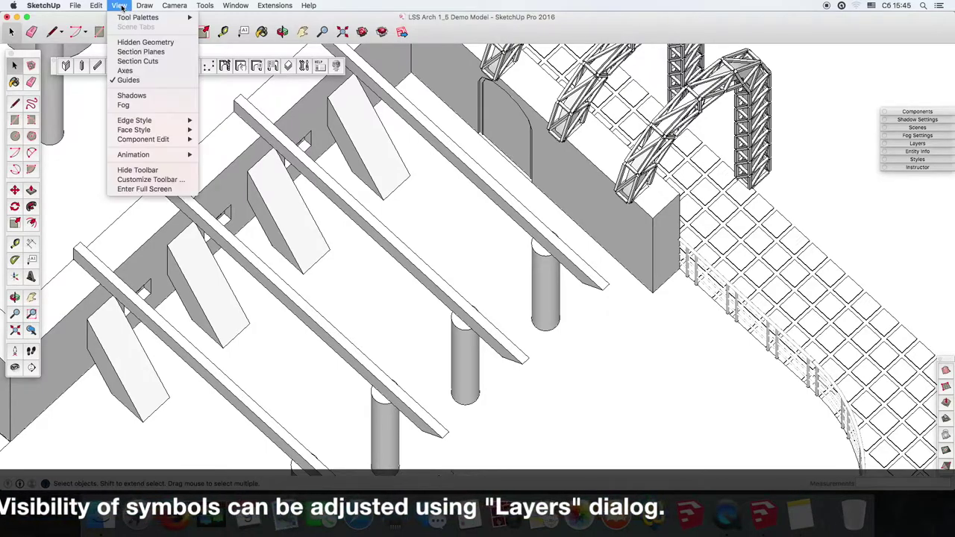
{"action": "left_click", "coordinate": [146, 61]}
{"action": "left_click", "coordinate": [179, 6]}
{"action": "mouse_move", "coordinate": [192, 36]}
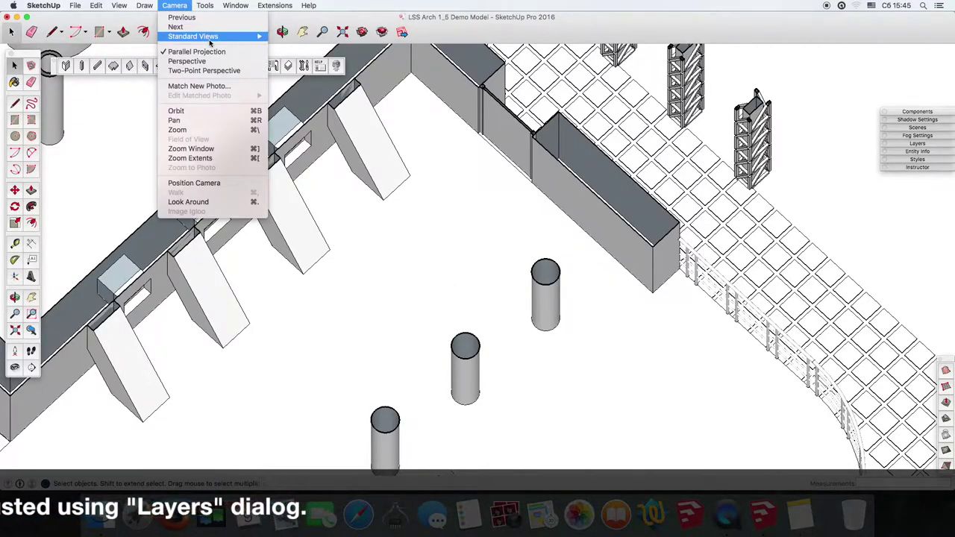
{"action": "left_click", "coordinate": [306, 37]}
Step: In LSS Layers, show the door swing symbol and hide the 3D opening geometry
{"action": "left_click", "coordinate": [289, 66]}
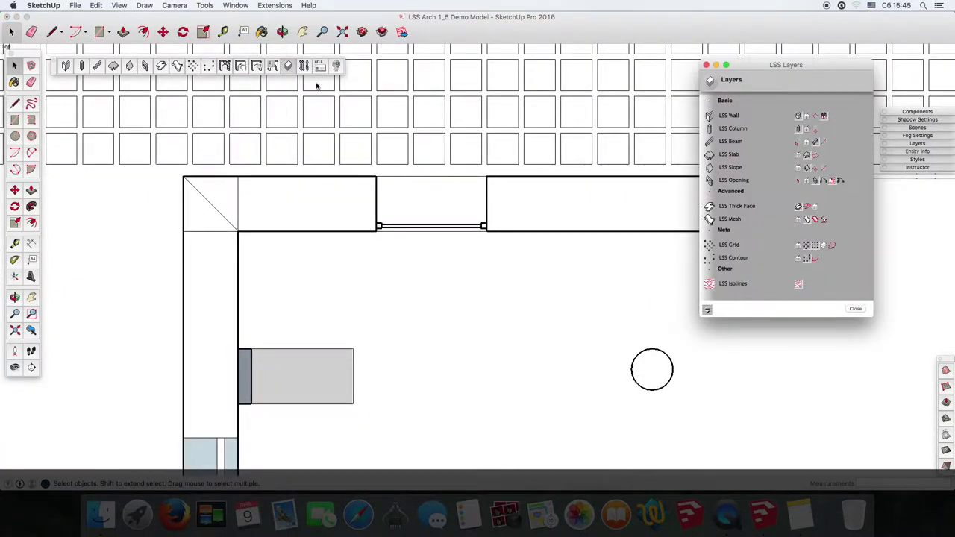
{"action": "left_click", "coordinate": [824, 182]}
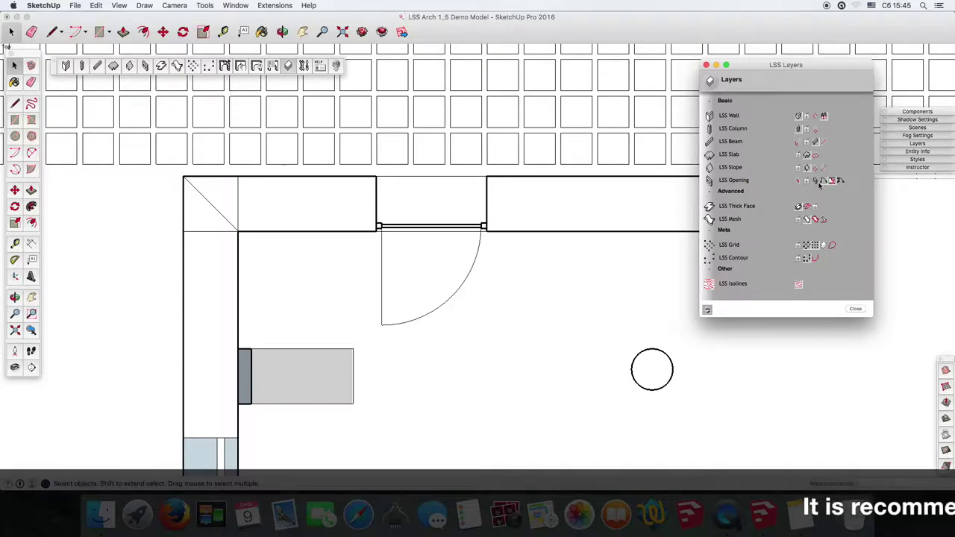
{"action": "left_click", "coordinate": [819, 182]}
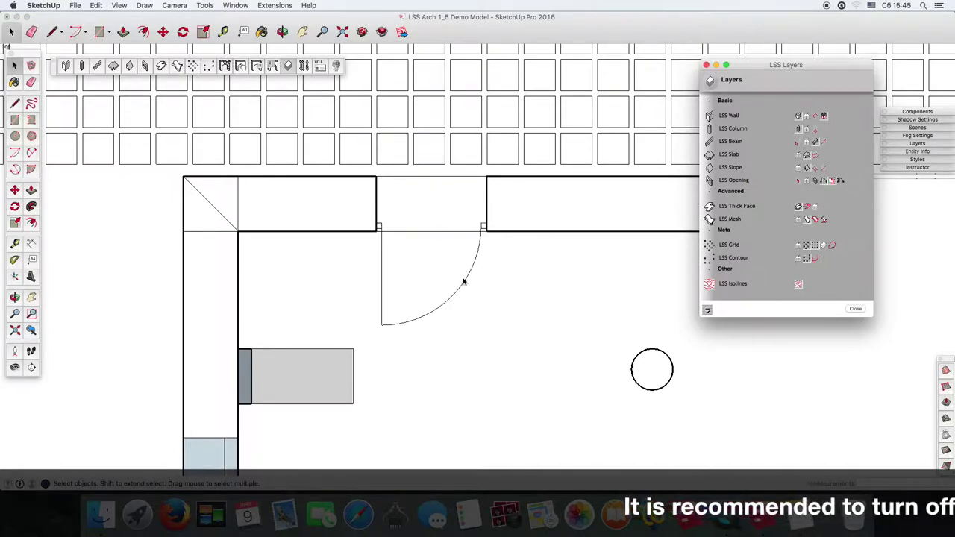
{"action": "scroll", "coordinate": [482, 232], "scroll_direction": "up", "scroll_amount": 3}
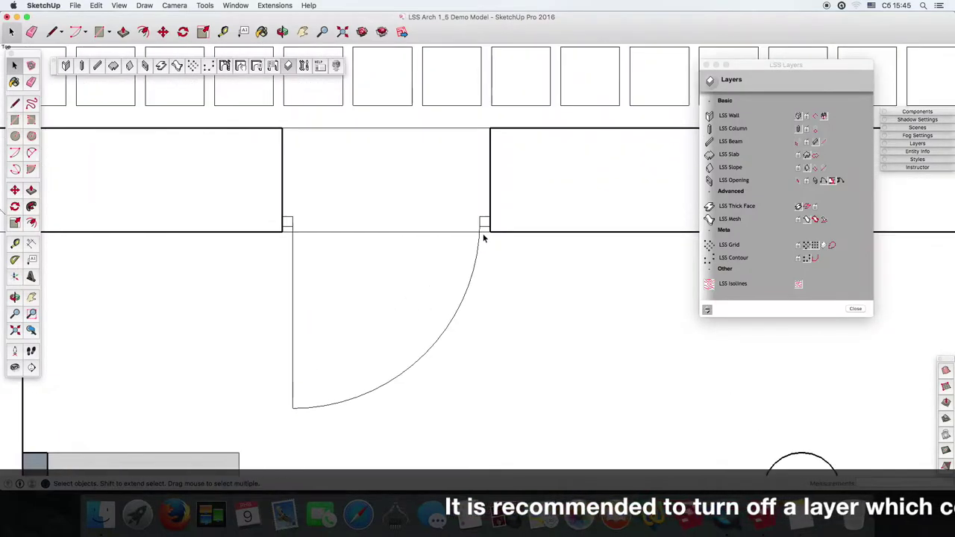
{"action": "scroll", "coordinate": [448, 194], "scroll_direction": "up", "scroll_amount": 1}
{"action": "scroll", "coordinate": [442, 212], "scroll_direction": "down", "scroll_amount": 2}
{"action": "scroll", "coordinate": [445, 211], "scroll_direction": "up", "scroll_amount": 1}
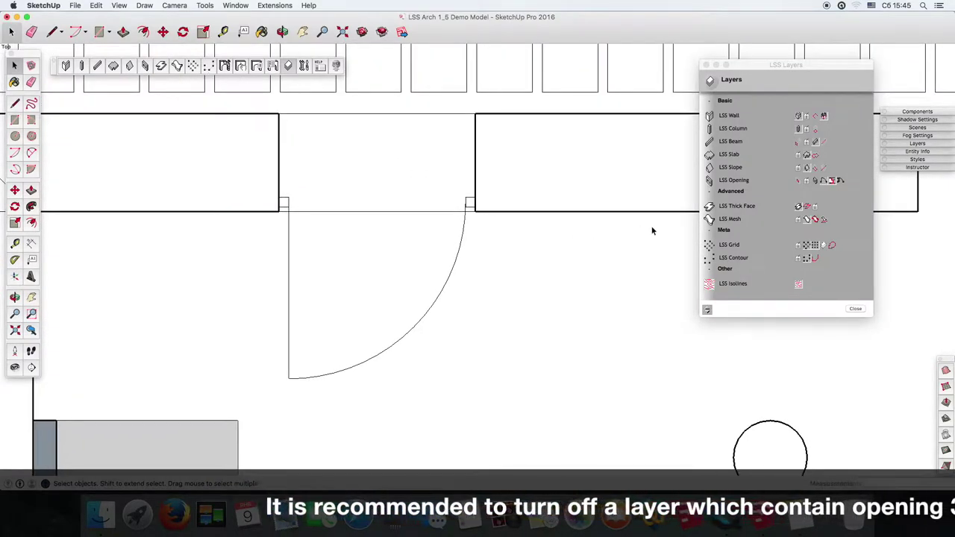
Step: Hide the simple door symbol layer and show the detailed door symbol layer
{"action": "left_click", "coordinate": [824, 182]}
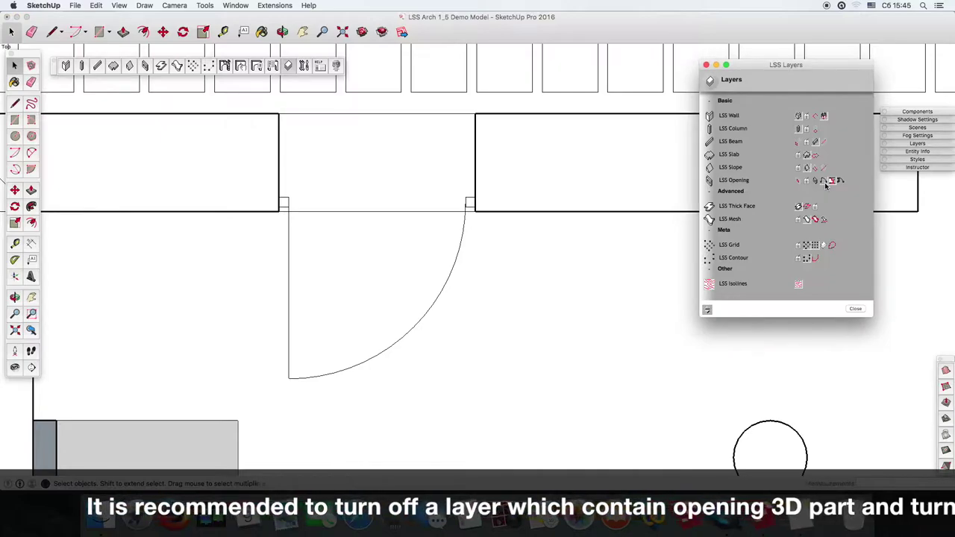
{"action": "left_click", "coordinate": [823, 182]}
{"action": "left_click", "coordinate": [840, 182]}
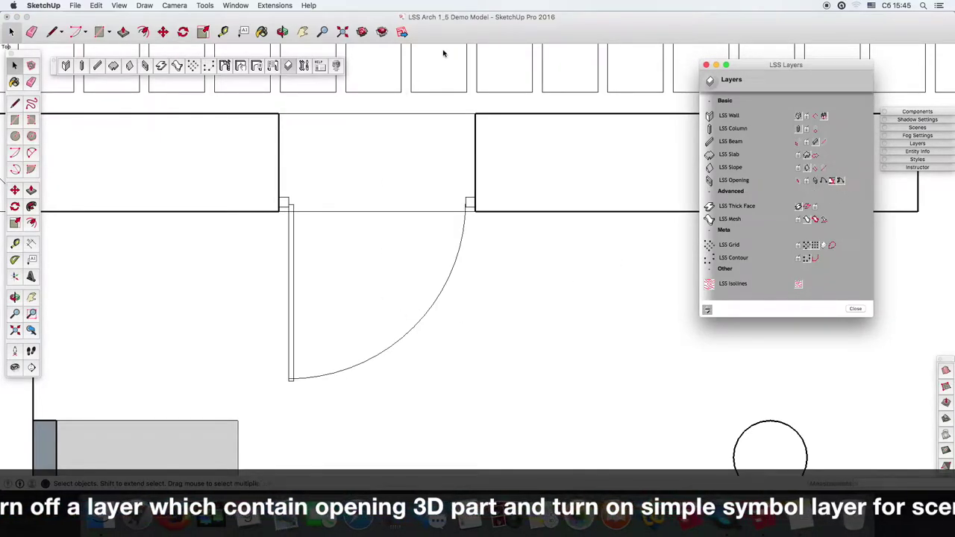
{"action": "scroll", "coordinate": [505, 179], "scroll_direction": "down", "scroll_amount": 3}
{"action": "scroll", "coordinate": [426, 273], "scroll_direction": "up", "scroll_amount": 3}
{"action": "scroll", "coordinate": [423, 281], "scroll_direction": "up", "scroll_amount": 2}
{"action": "scroll", "coordinate": [424, 280], "scroll_direction": "down", "scroll_amount": 2}
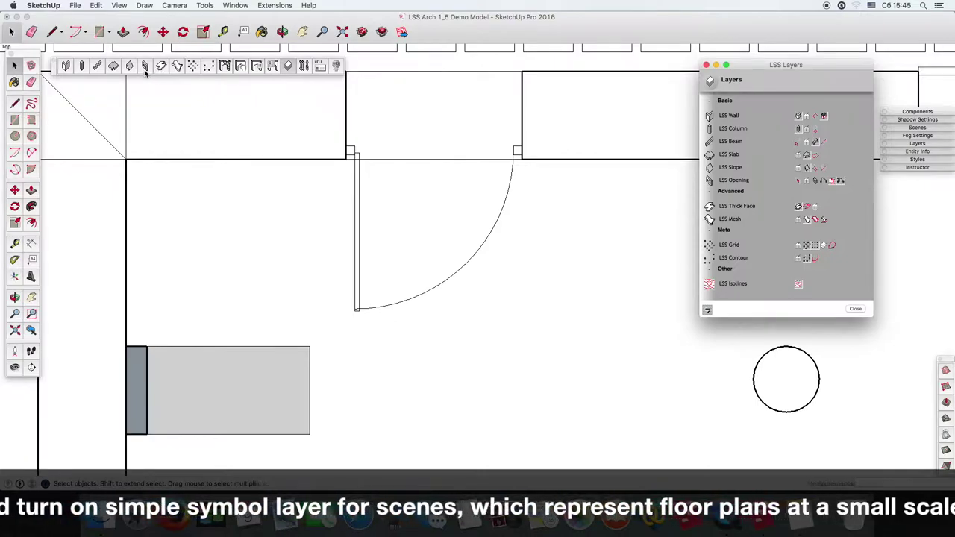
Step: Edit the door with LSS Opening, giving it a dashed swing arc and a 30° opening angle
{"action": "left_click", "coordinate": [146, 67]}
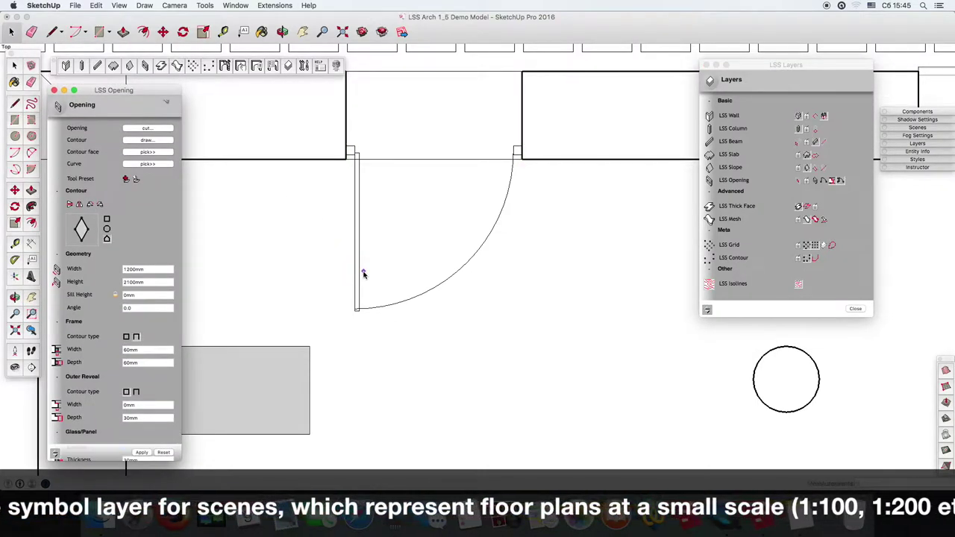
{"action": "left_click", "coordinate": [358, 274]}
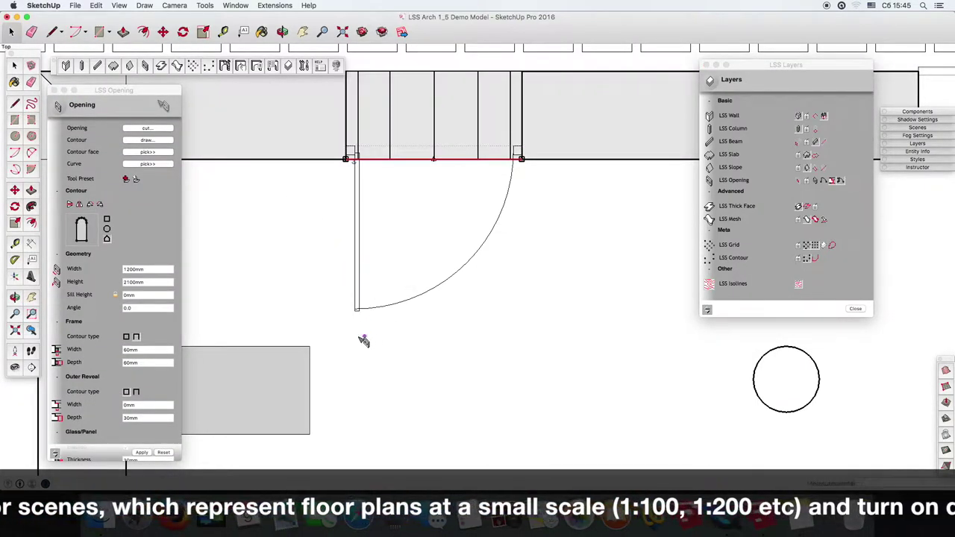
{"action": "left_click", "coordinate": [170, 381]}
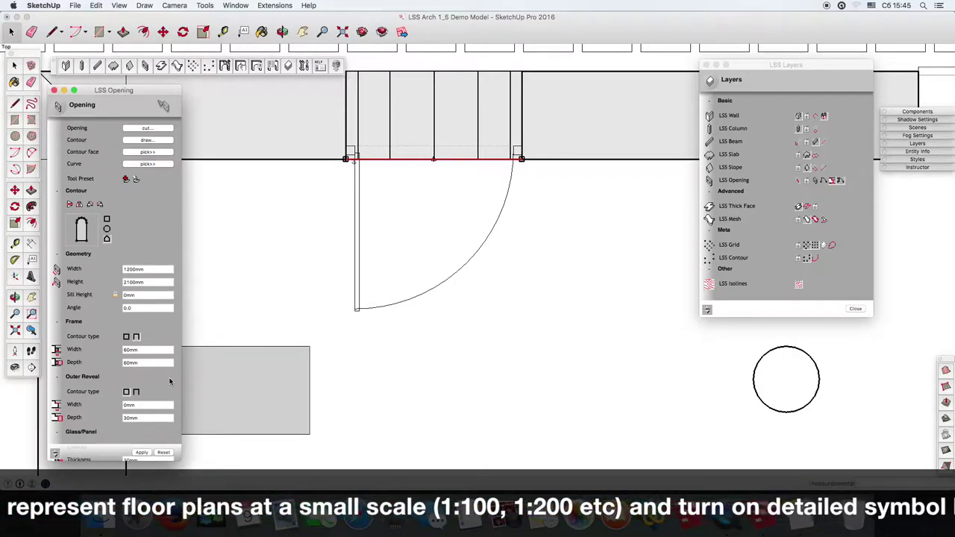
{"action": "scroll", "coordinate": [172, 377], "scroll_direction": "down", "scroll_amount": 10}
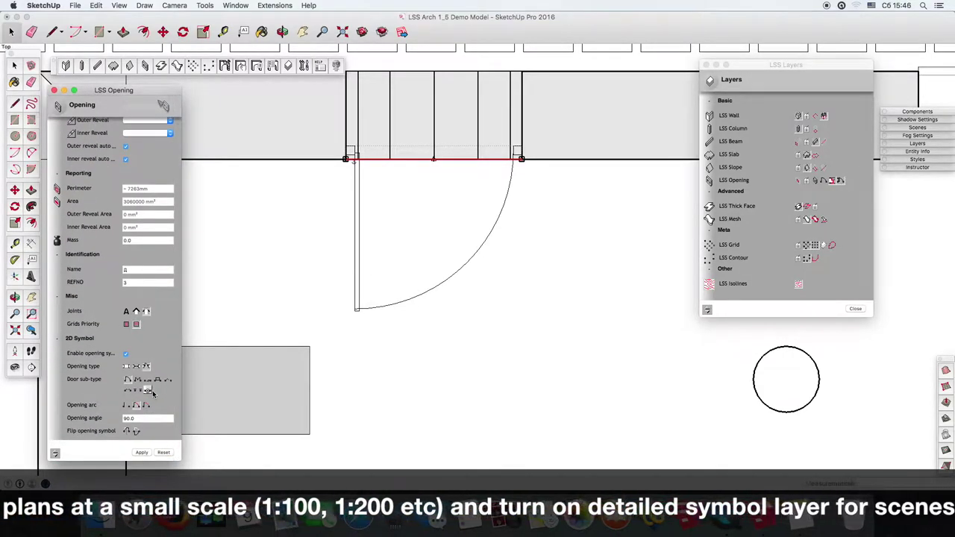
{"action": "left_click", "coordinate": [147, 453]}
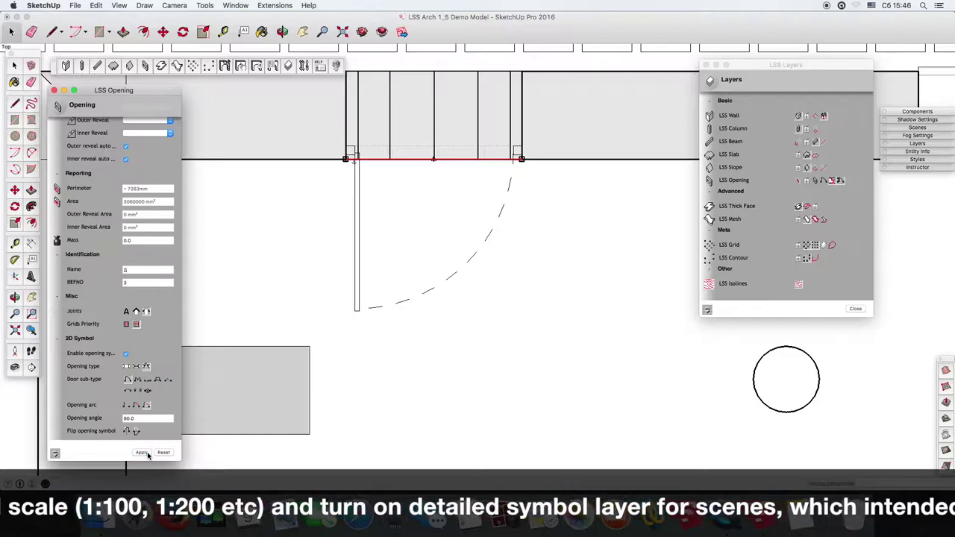
{"action": "left_click", "coordinate": [128, 419]}
{"action": "type", "text": "30"}
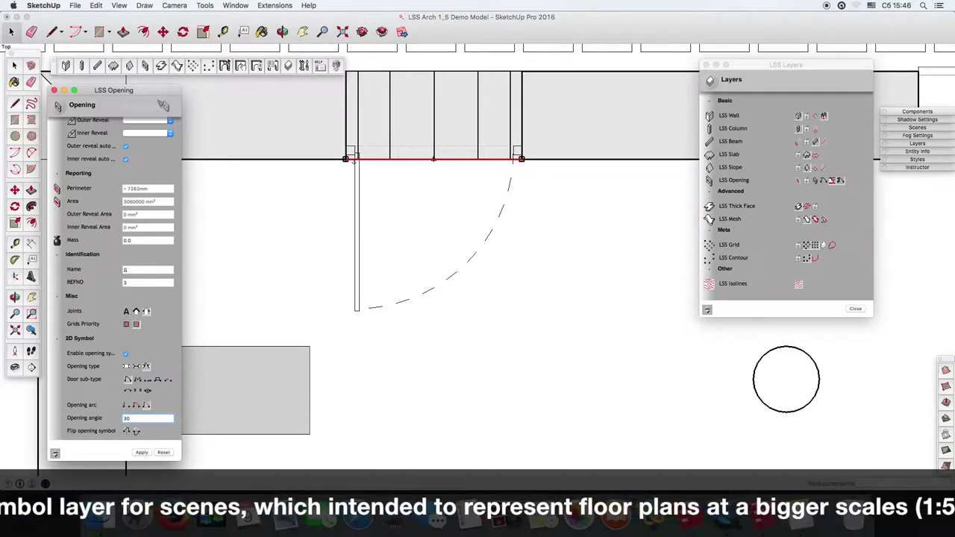
{"action": "left_click", "coordinate": [143, 453]}
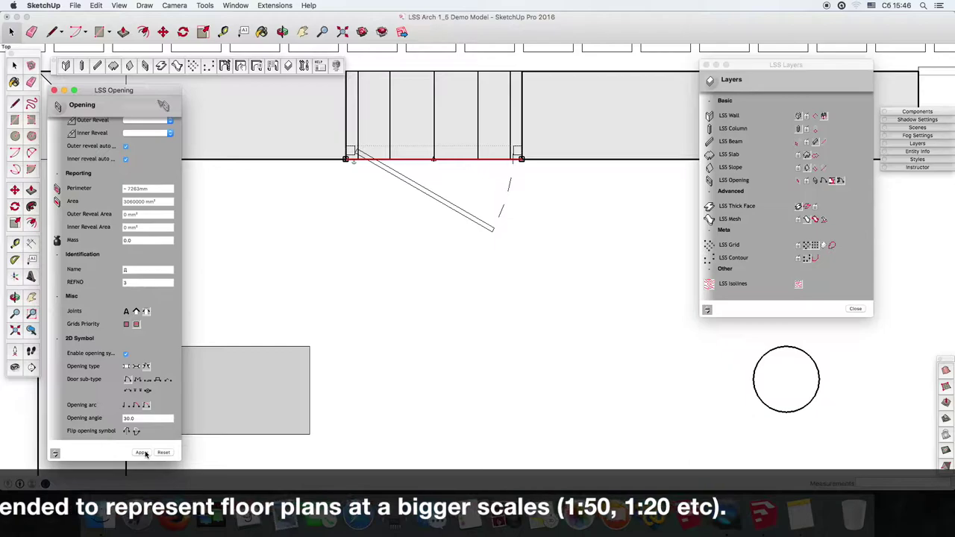
Step: Change the door to a double door and apply a 90.0° opening angle
{"action": "left_click", "coordinate": [139, 381]}
{"action": "left_click", "coordinate": [142, 452]}
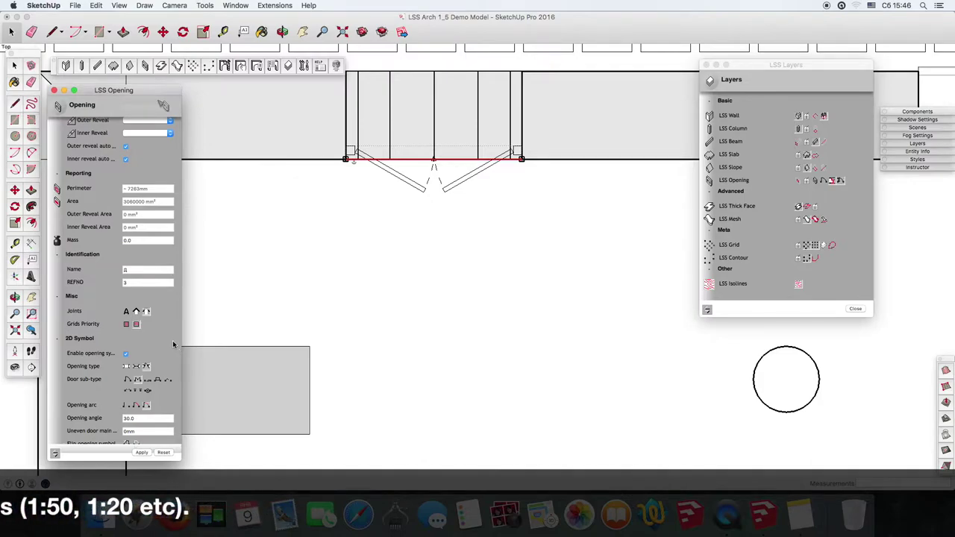
{"action": "scroll", "coordinate": [173, 343], "scroll_direction": "down", "scroll_amount": 2}
{"action": "left_click_drag", "start_coordinate": [139, 403], "coordinate": [120, 407]}
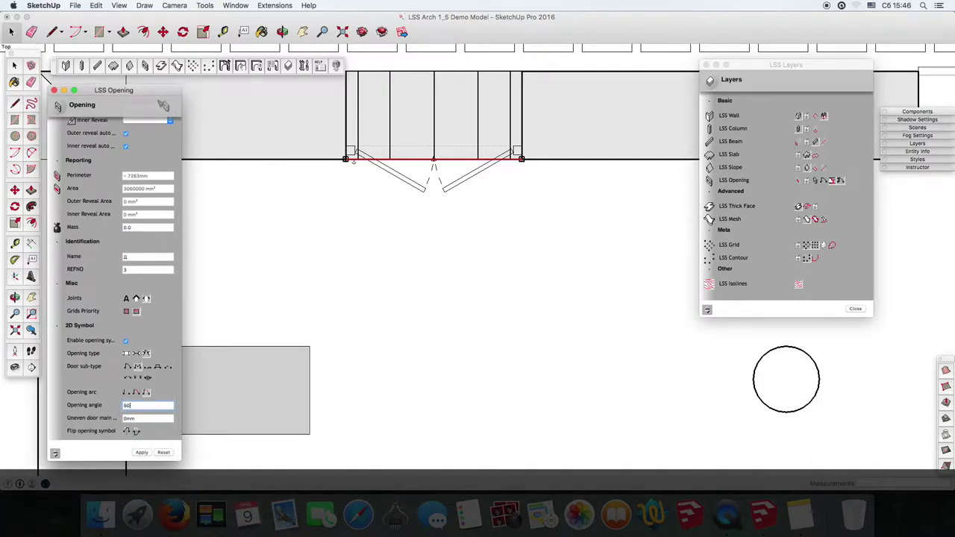
{"action": "type", "text": ".0"}
{"action": "left_click", "coordinate": [140, 452]}
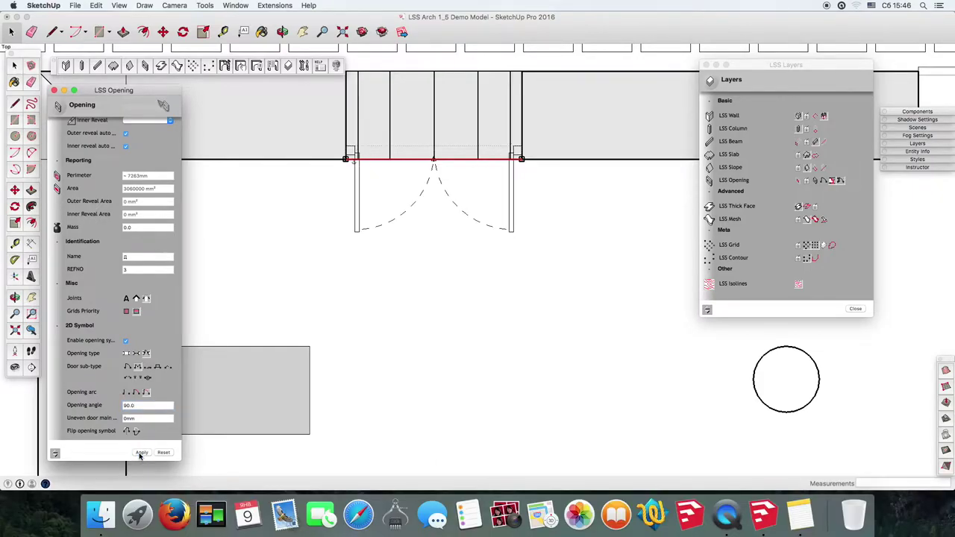
Step: Hide the detailed door leaf layer and deselect the door
{"action": "left_click", "coordinate": [843, 182]}
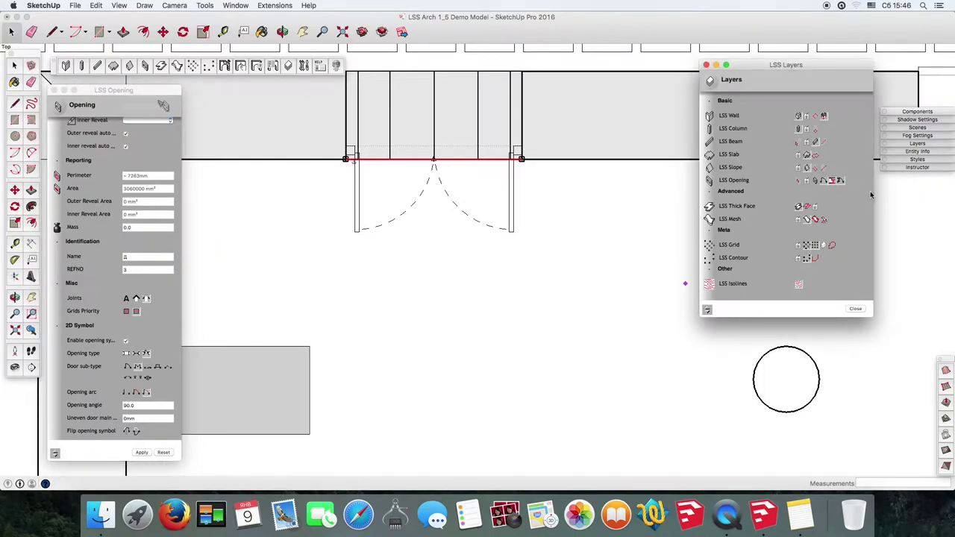
{"action": "left_click", "coordinate": [843, 182]}
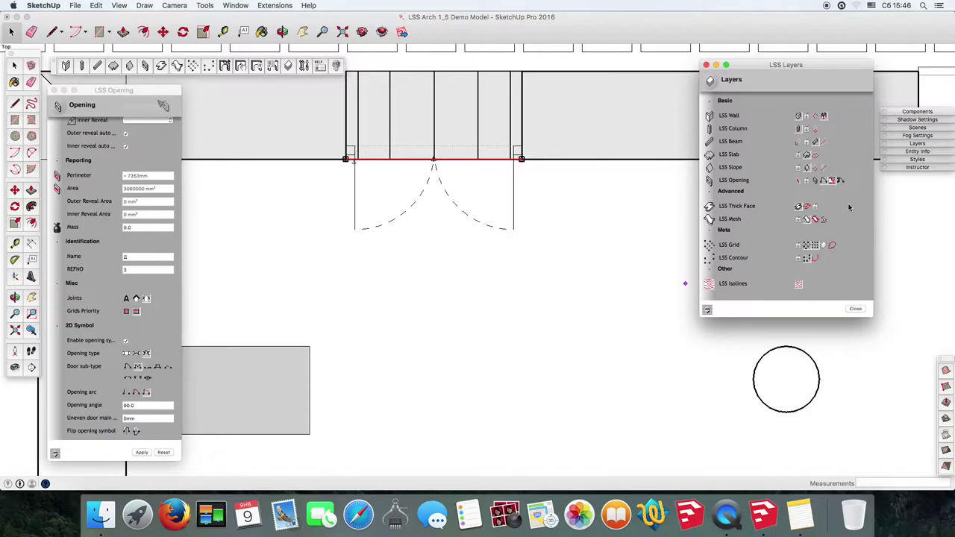
{"action": "left_click", "coordinate": [586, 221]}
{"action": "scroll", "coordinate": [568, 248], "scroll_direction": "down", "scroll_amount": 1}
{"action": "scroll", "coordinate": [568, 248], "scroll_direction": "up", "scroll_amount": 1}
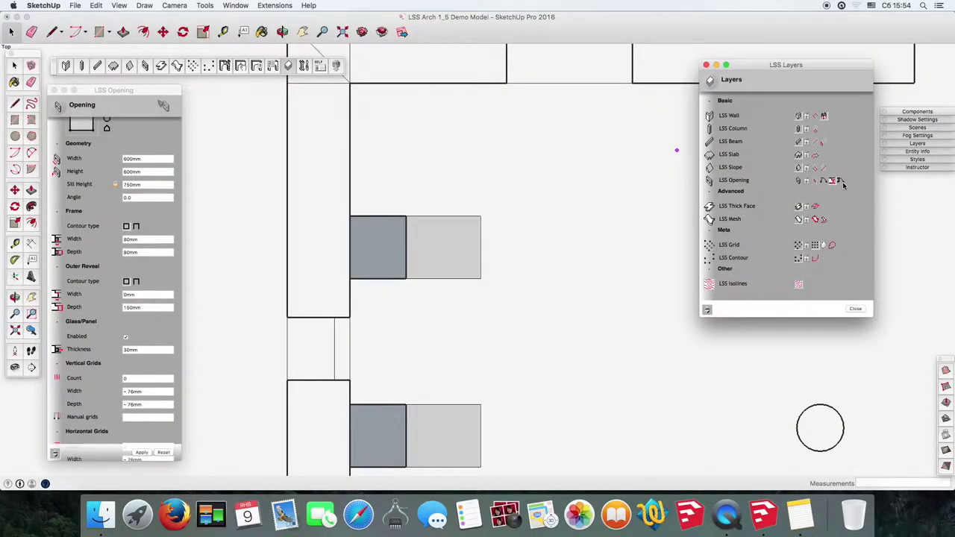
Step: Show the simple and detailed opening symbol layers, then orbit into a tilted 3D view
{"action": "left_click", "coordinate": [823, 181]}
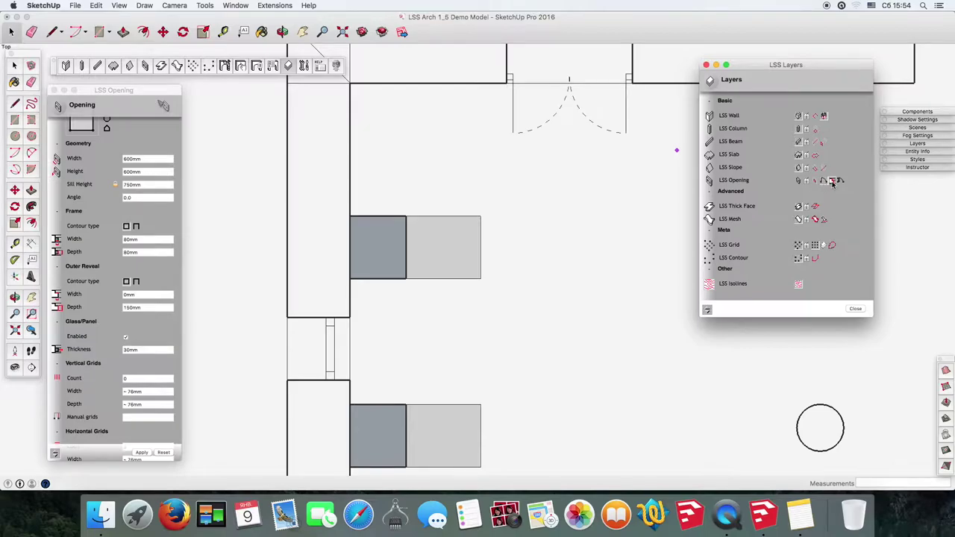
{"action": "left_click", "coordinate": [841, 182]}
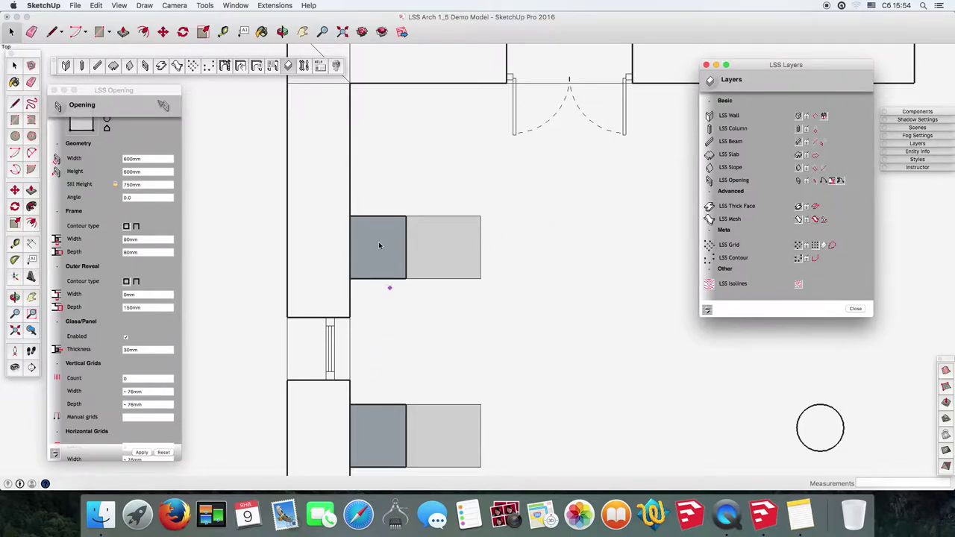
{"action": "scroll", "coordinate": [351, 369], "scroll_direction": "up", "scroll_amount": 2}
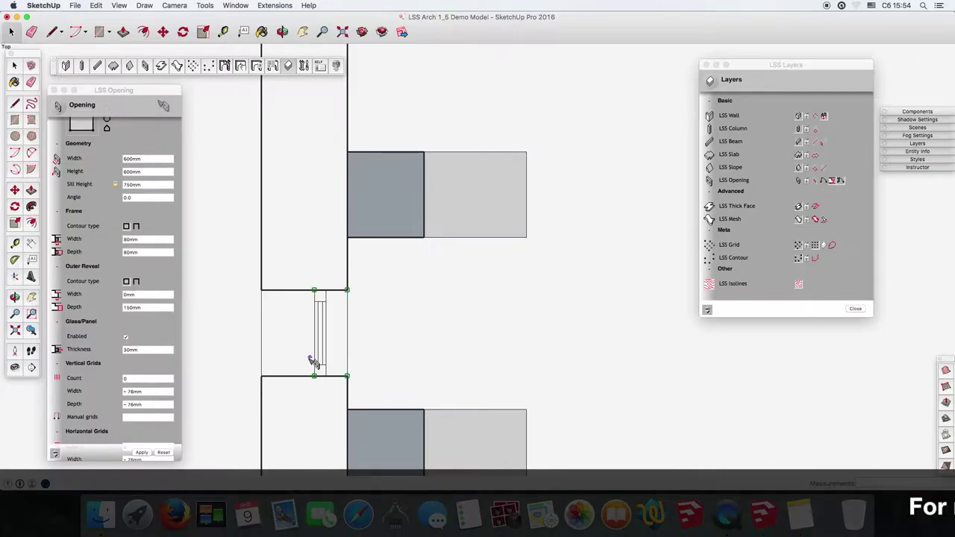
{"action": "scroll", "coordinate": [314, 362], "scroll_direction": "down", "scroll_amount": 2}
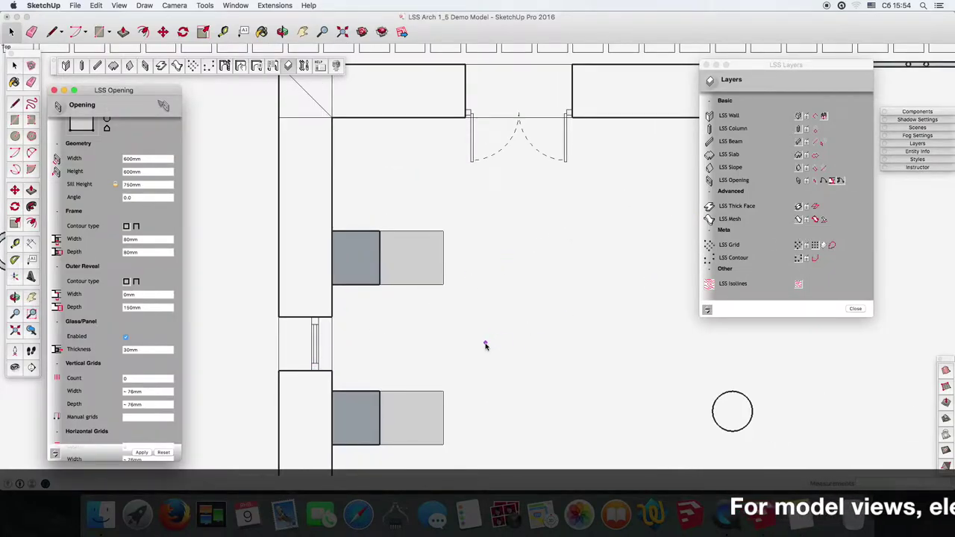
{"action": "mouse_move", "coordinate": [575, 345]}
{"action": "middle_mouse_down"}
{"action": "mouse_move", "coordinate": [484, 228]}
{"action": "mouse_move", "coordinate": [540, 211]}
{"action": "mouse_move", "coordinate": [562, 243]}
{"action": "mouse_move", "coordinate": [543, 256]}
{"action": "mouse_move", "coordinate": [477, 237]}
{"action": "mouse_move", "coordinate": [631, 335]}
{"action": "mouse_move", "coordinate": [458, 270]}
{"action": "mouse_move", "coordinate": [448, 234]}
{"action": "middle_mouse_up"}
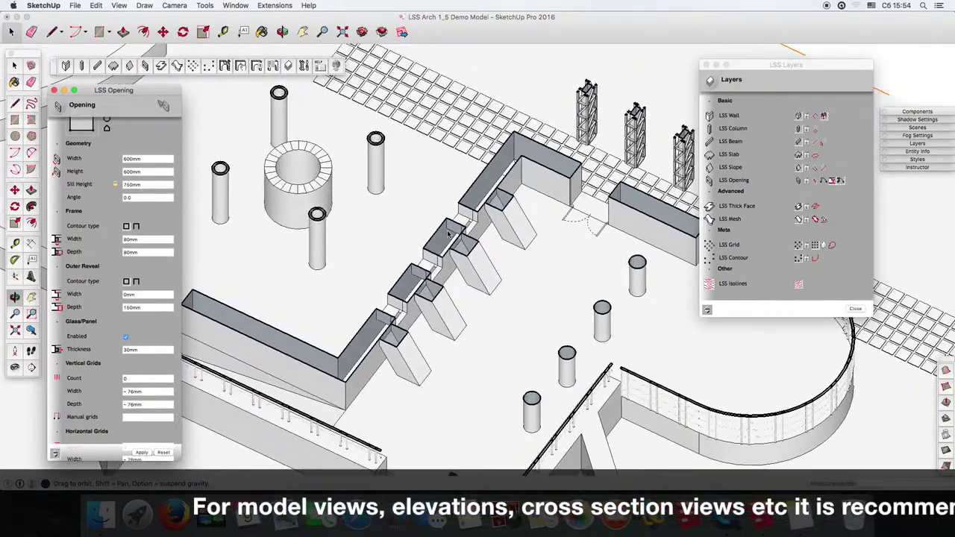
Step: Close the LSS Opening panel and turn off section cuts to reveal the whole model
{"action": "left_click", "coordinate": [54, 90]}
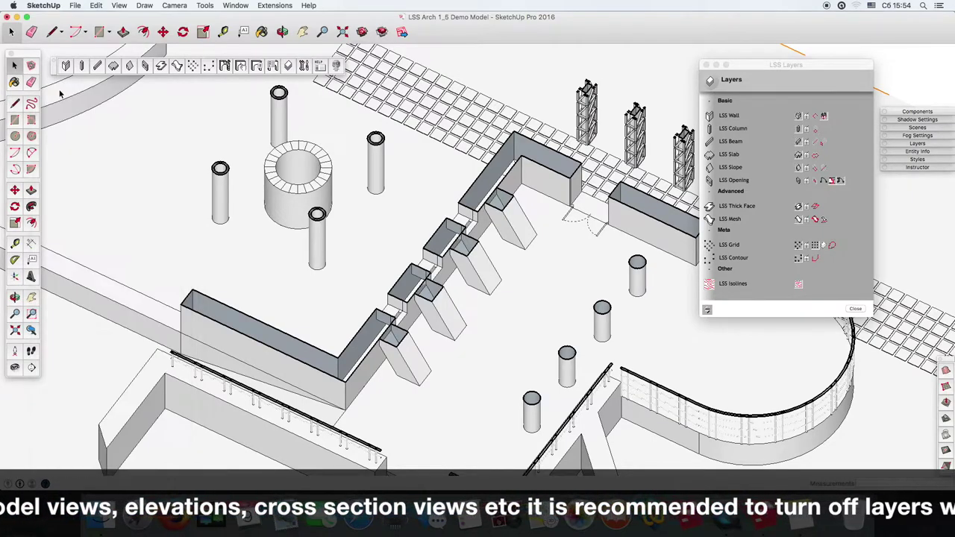
{"action": "left_click", "coordinate": [120, 5]}
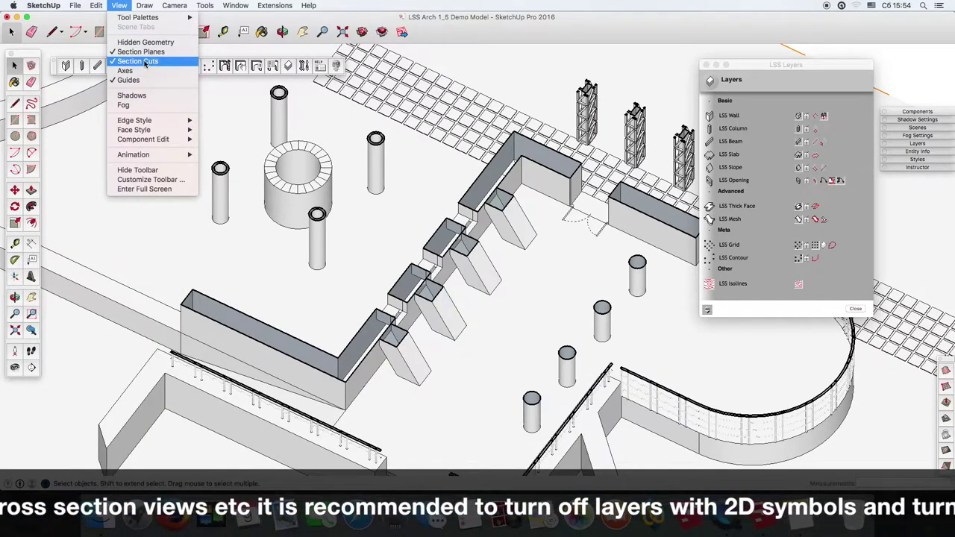
{"action": "left_click", "coordinate": [144, 61]}
{"action": "mouse_move", "coordinate": [458, 273]}
{"action": "middle_mouse_down"}
{"action": "mouse_move", "coordinate": [473, 217]}
{"action": "mouse_move", "coordinate": [409, 208]}
{"action": "middle_mouse_up"}
{"action": "scroll", "coordinate": [410, 209], "scroll_direction": "up", "scroll_amount": 3}
{"action": "key", "text": "space"}
{"action": "scroll", "coordinate": [418, 223], "scroll_direction": "up", "scroll_amount": 2}
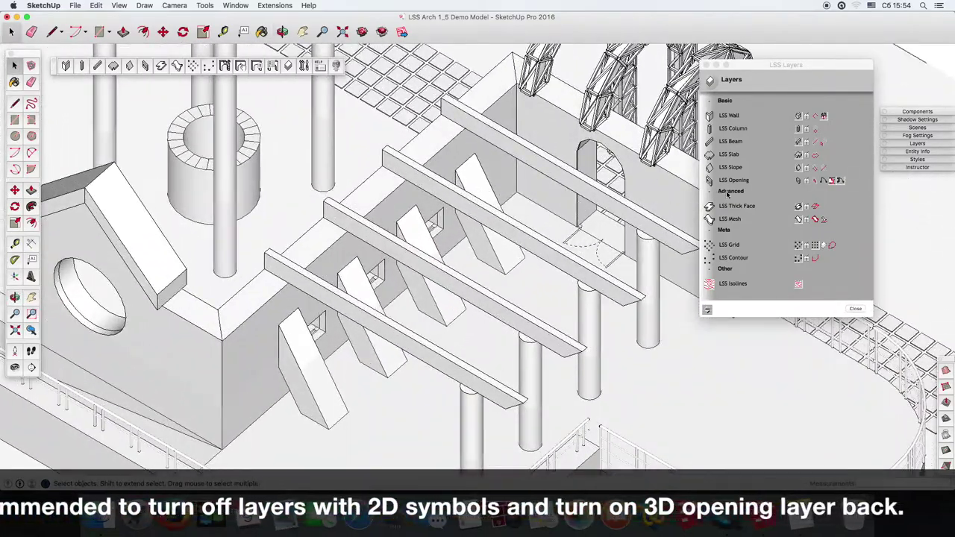
Step: Hide the 2D opening symbols, show the 3D opening layer, and hide section planes
{"action": "left_click", "coordinate": [841, 181]}
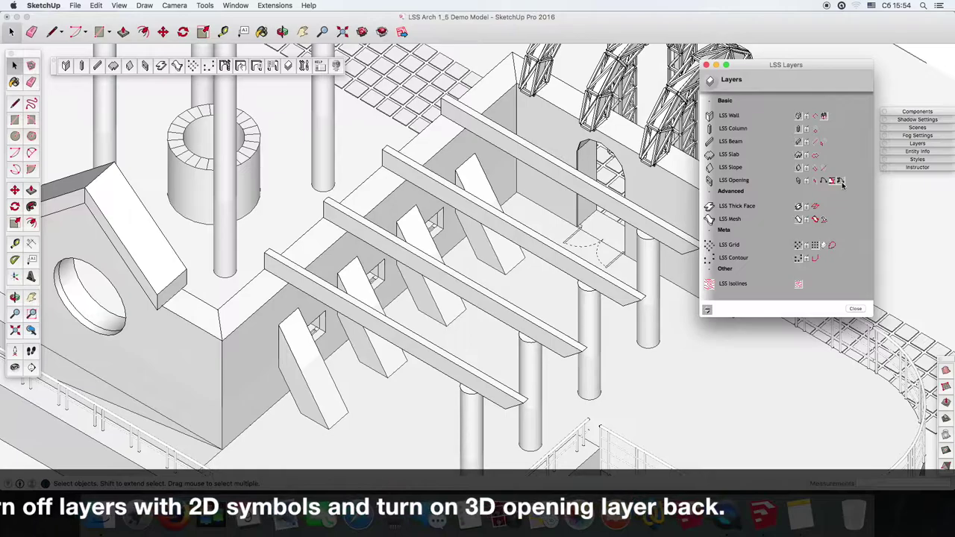
{"action": "left_click", "coordinate": [836, 181]}
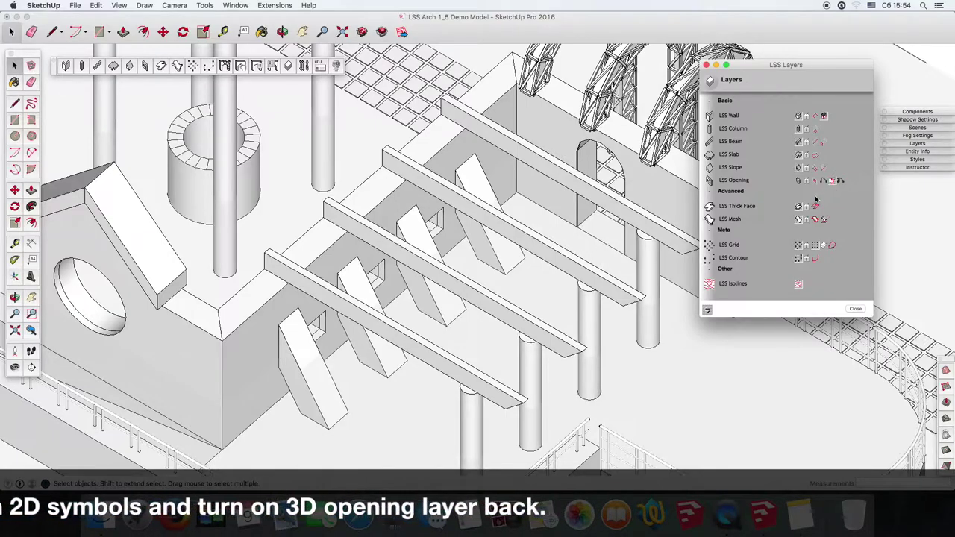
{"action": "left_click", "coordinate": [798, 180]}
{"action": "mouse_move", "coordinate": [219, 427]}
{"action": "middle_mouse_down"}
{"action": "mouse_move", "coordinate": [347, 285]}
{"action": "mouse_move", "coordinate": [418, 326]}
{"action": "middle_mouse_up"}
{"action": "left_click", "coordinate": [119, 6]}
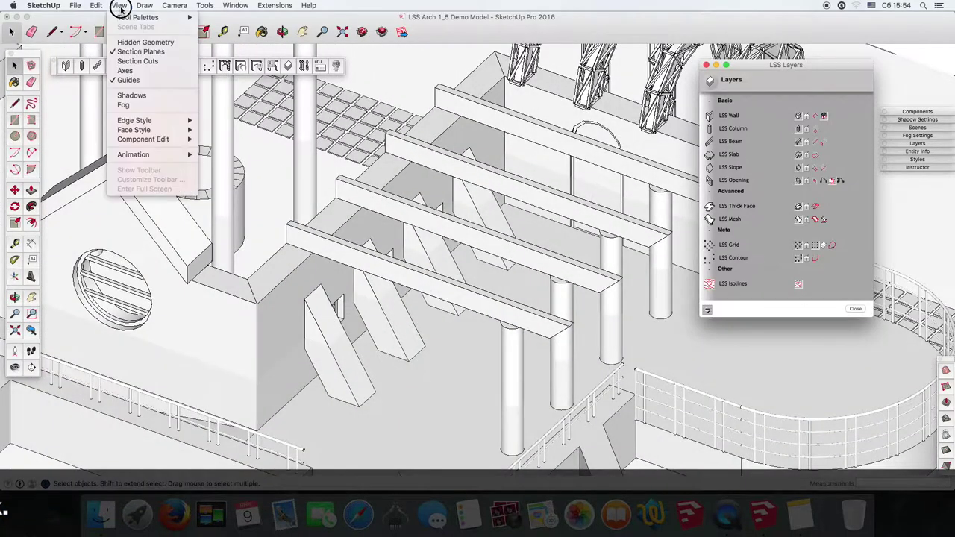
{"action": "left_click", "coordinate": [149, 61]}
{"action": "mouse_move", "coordinate": [464, 276]}
{"action": "middle_mouse_down"}
{"action": "mouse_move", "coordinate": [445, 328]}
{"action": "mouse_move", "coordinate": [303, 209]}
{"action": "middle_mouse_up"}
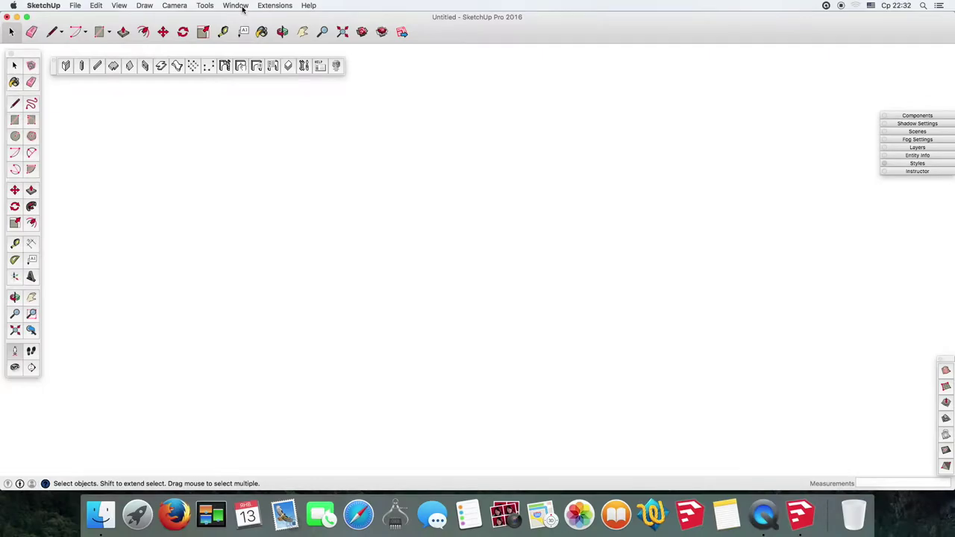
Step: Load bunny.obj into the LSS Point Cloud Loader using LSS Arch's Load Points command
{"action": "left_click", "coordinate": [267, 7]}
{"action": "mouse_move", "coordinate": [283, 17]}
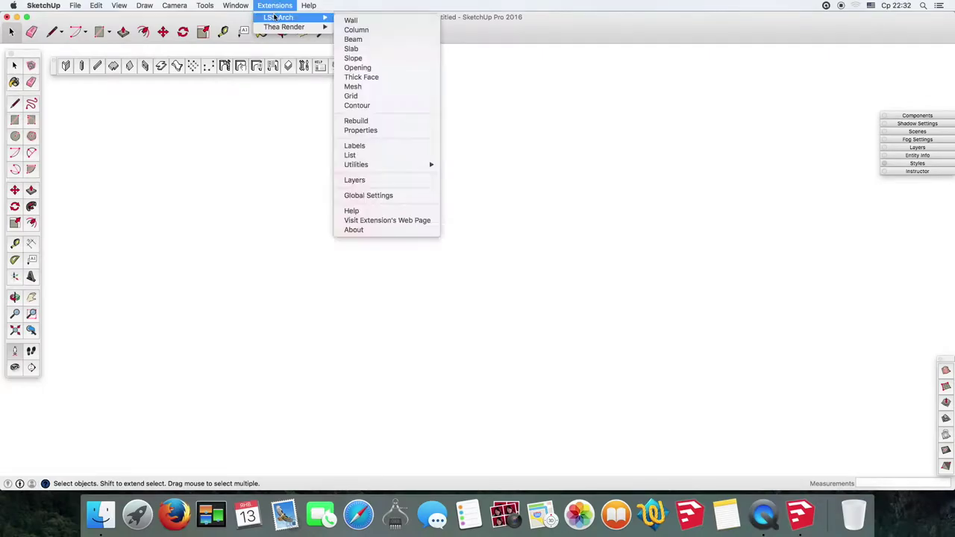
{"action": "mouse_move", "coordinate": [356, 164]}
{"action": "left_click", "coordinate": [486, 226]}
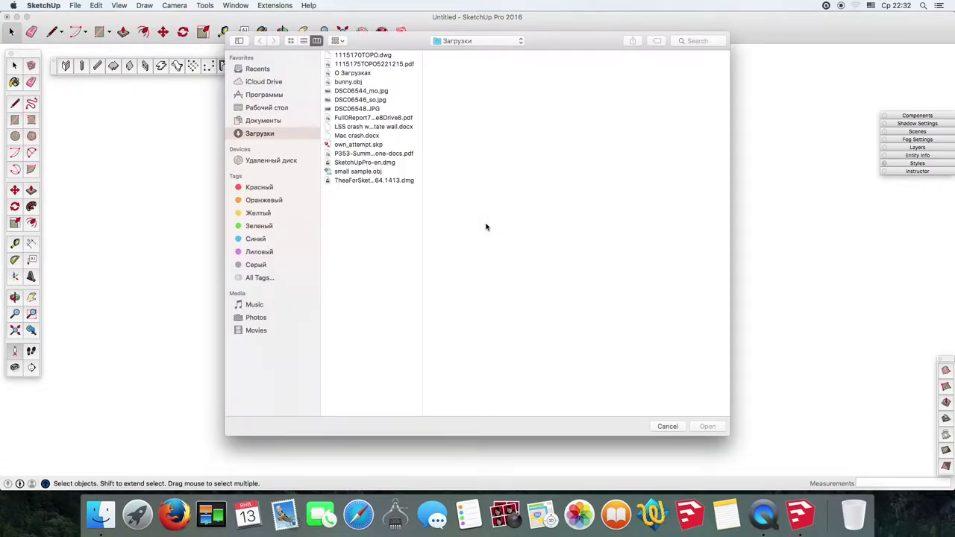
{"action": "left_click", "coordinate": [348, 82]}
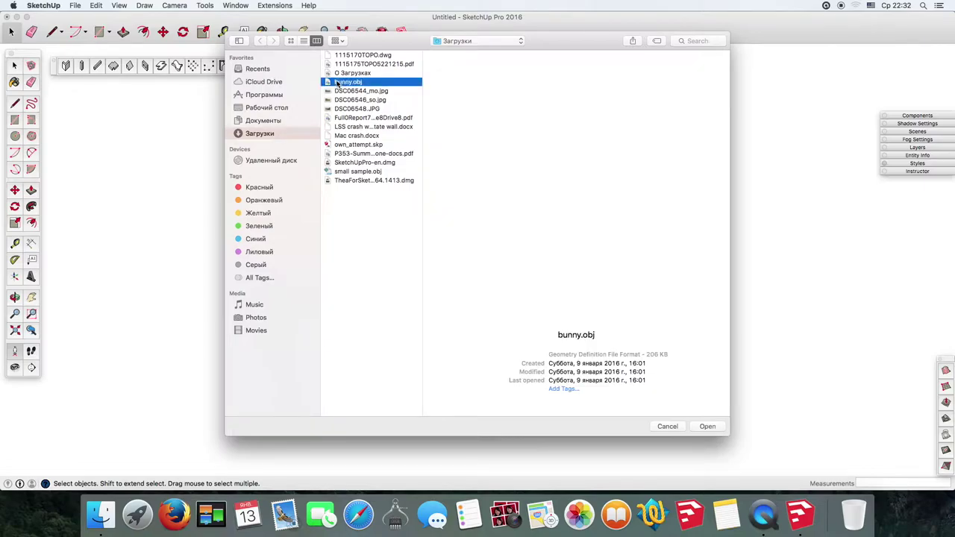
{"action": "left_click", "coordinate": [708, 426]}
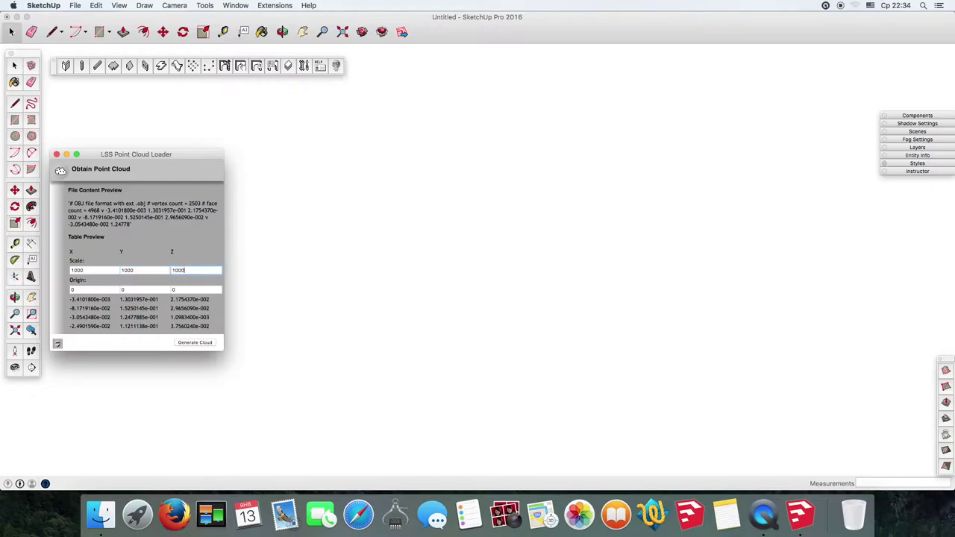
Step: Generate the bunny point cloud and orbit around it to view it from above and behind
{"action": "left_click", "coordinate": [190, 344]}
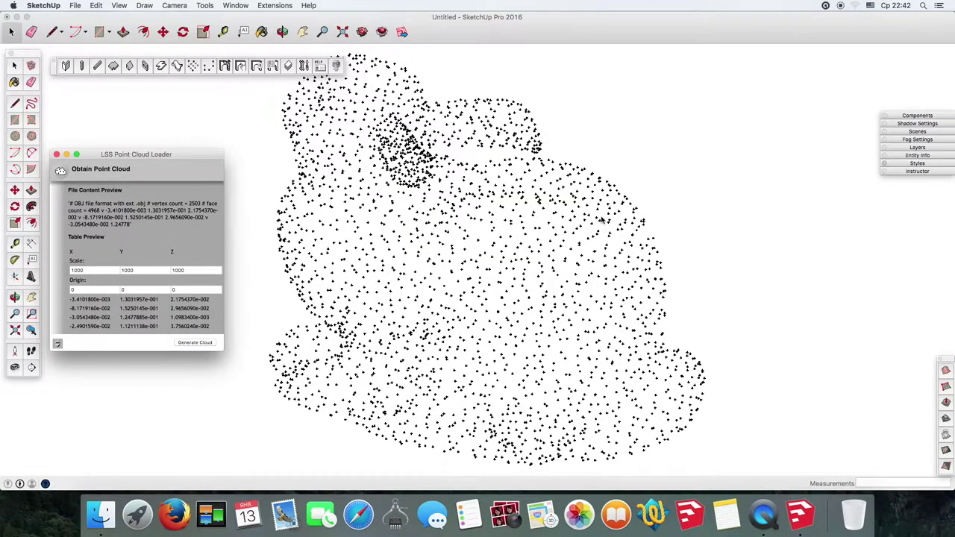
{"action": "mouse_move", "coordinate": [601, 237]}
{"action": "middle_mouse_down"}
{"action": "mouse_move", "coordinate": [504, 364]}
{"action": "mouse_move", "coordinate": [442, 367]}
{"action": "middle_mouse_up"}
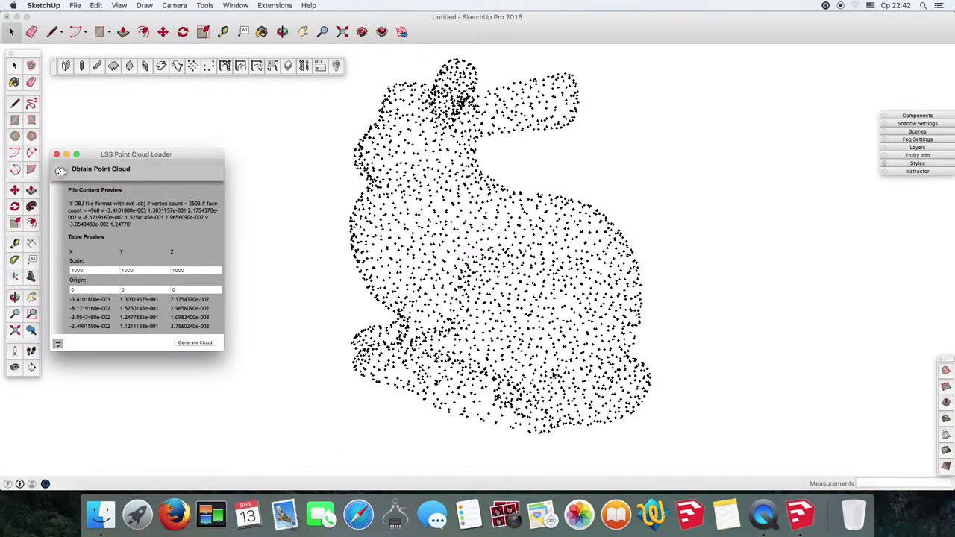
{"action": "scroll", "coordinate": [441, 366], "scroll_direction": "up", "scroll_amount": 1}
{"action": "mouse_move", "coordinate": [441, 366]}
{"action": "middle_mouse_down"}
{"action": "mouse_move", "coordinate": [426, 104]}
{"action": "mouse_move", "coordinate": [328, 89]}
{"action": "middle_mouse_up"}
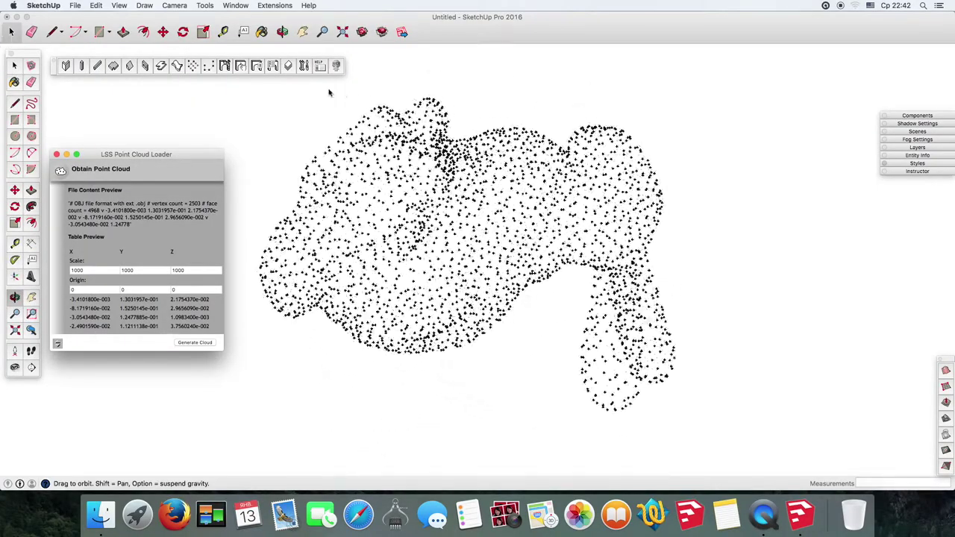
{"action": "mouse_move", "coordinate": [744, 443]}
{"action": "middle_mouse_down"}
{"action": "mouse_move", "coordinate": [825, 404]}
{"action": "mouse_move", "coordinate": [729, 384]}
{"action": "mouse_move", "coordinate": [708, 261]}
{"action": "middle_mouse_up"}
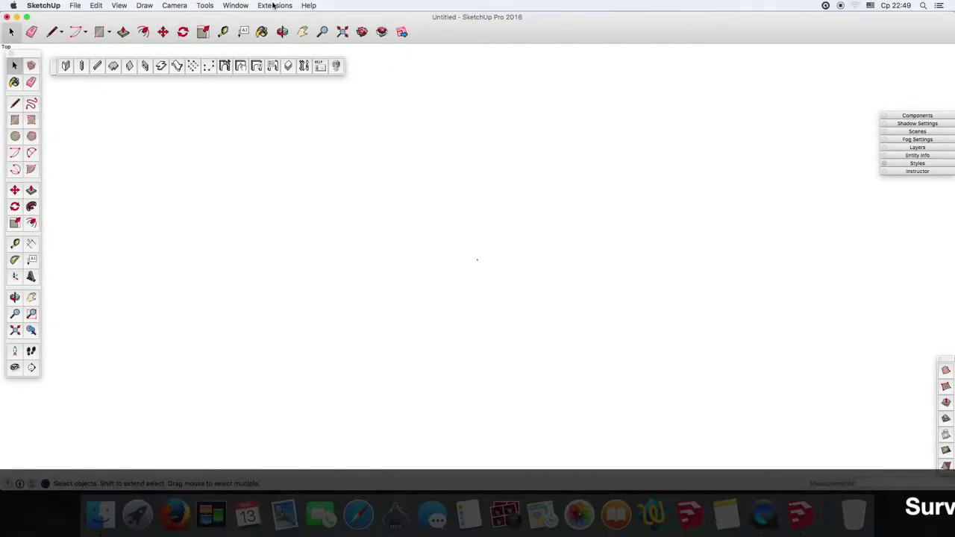
{"action": "left_click", "coordinate": [273, 5]}
{"action": "mouse_move", "coordinate": [284, 17]}
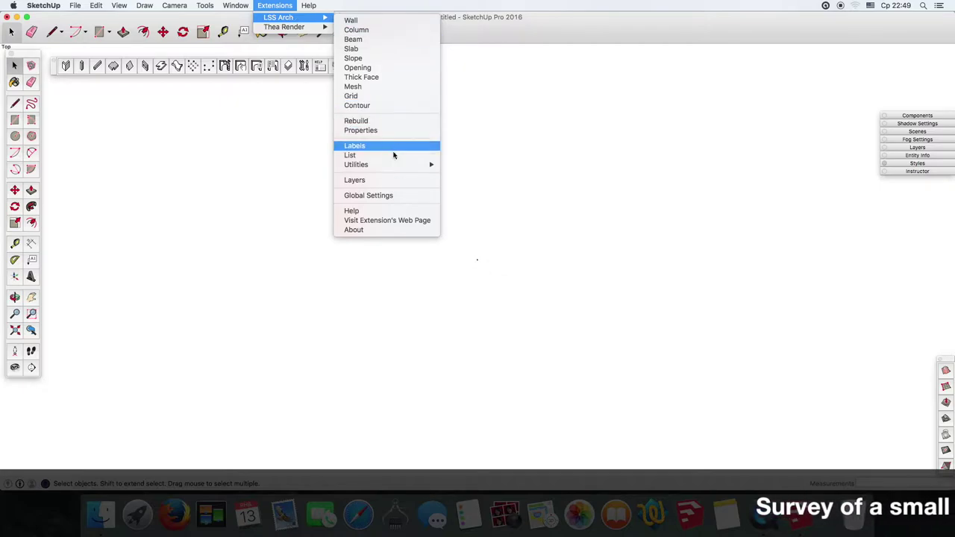
{"action": "mouse_move", "coordinate": [357, 164]}
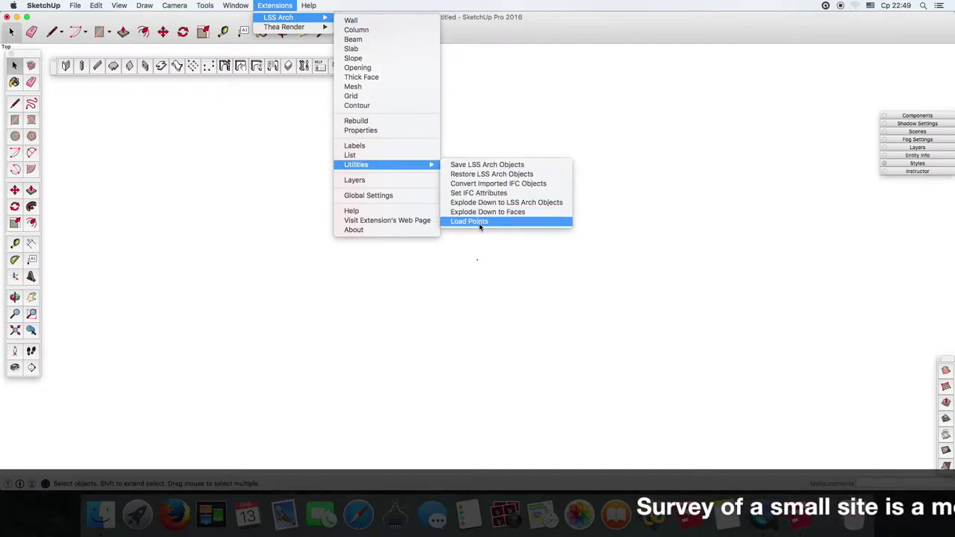
Step: Load point cloud 1.csv with X, Y and Z scales of 1000 and generate the cloud
{"action": "left_click", "coordinate": [479, 222]}
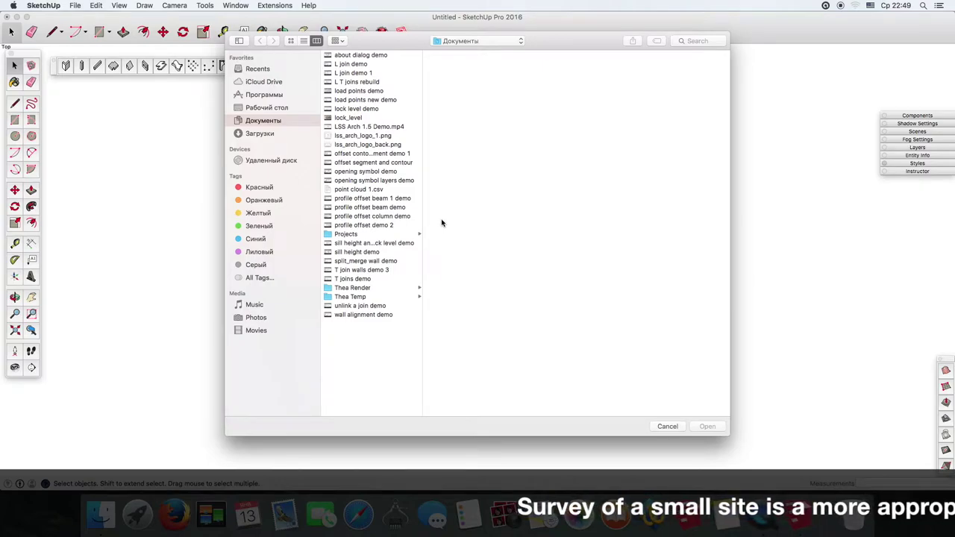
{"action": "left_click", "coordinate": [377, 191]}
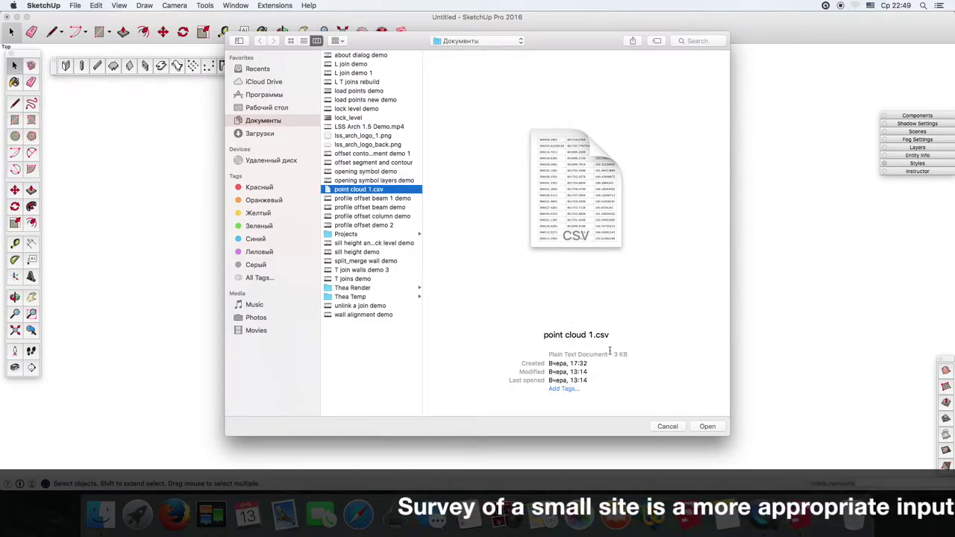
{"action": "left_click", "coordinate": [702, 427]}
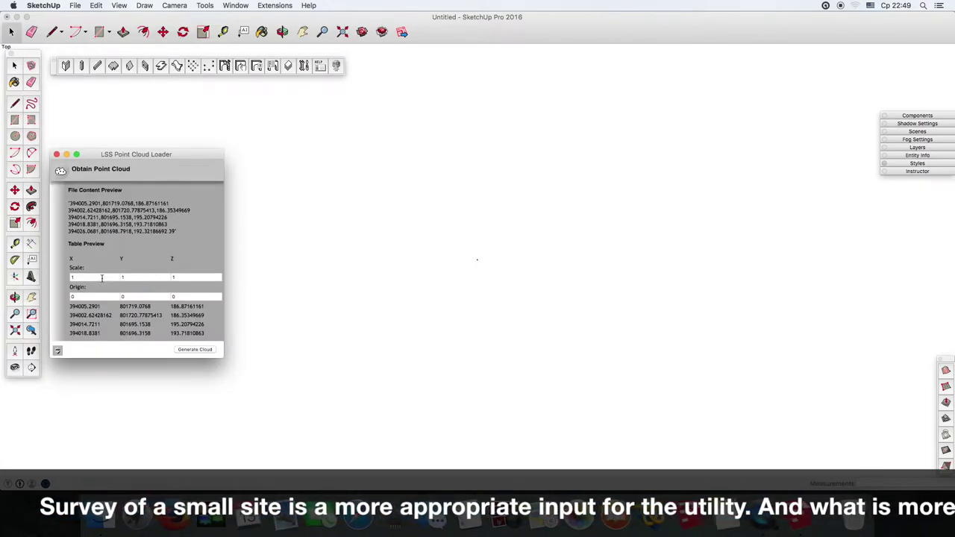
{"action": "type", "text": "1000"}
{"action": "left_click", "coordinate": [156, 281]}
{"action": "type", "text": "000"}
{"action": "left_click", "coordinate": [180, 277]}
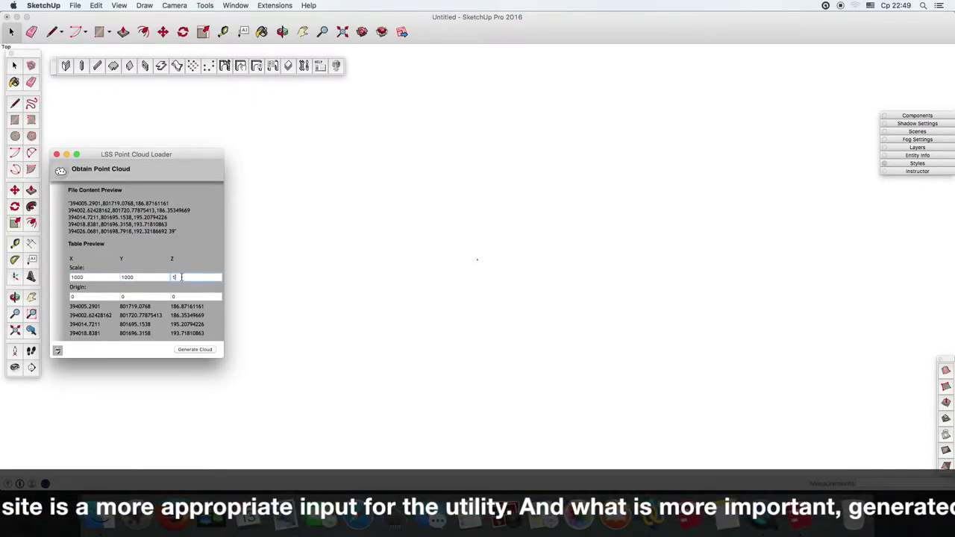
{"action": "type", "text": "000"}
{"action": "left_click", "coordinate": [203, 351]}
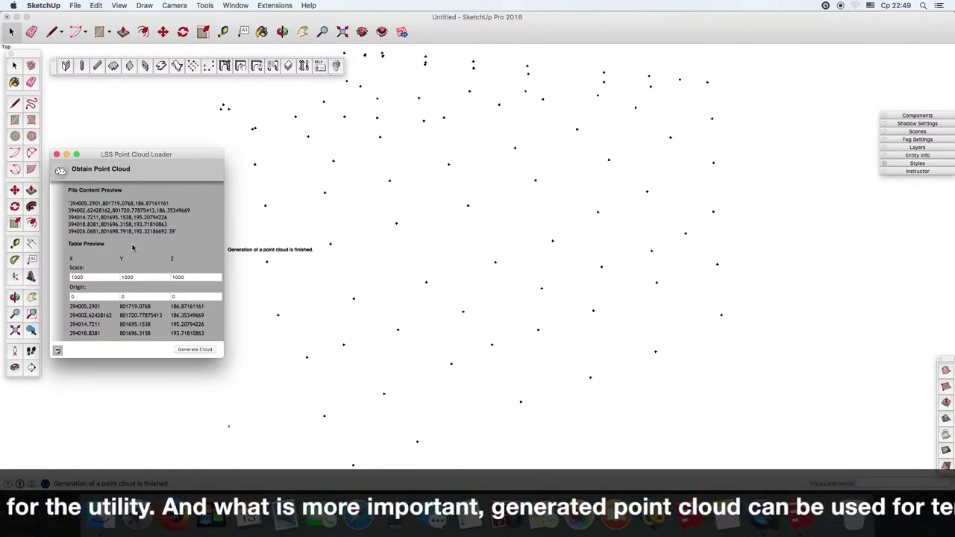
Step: Close the loader, orbit around the survey points, and window-select the entire point cloud
{"action": "left_click", "coordinate": [57, 155]}
{"action": "key", "text": "o"}
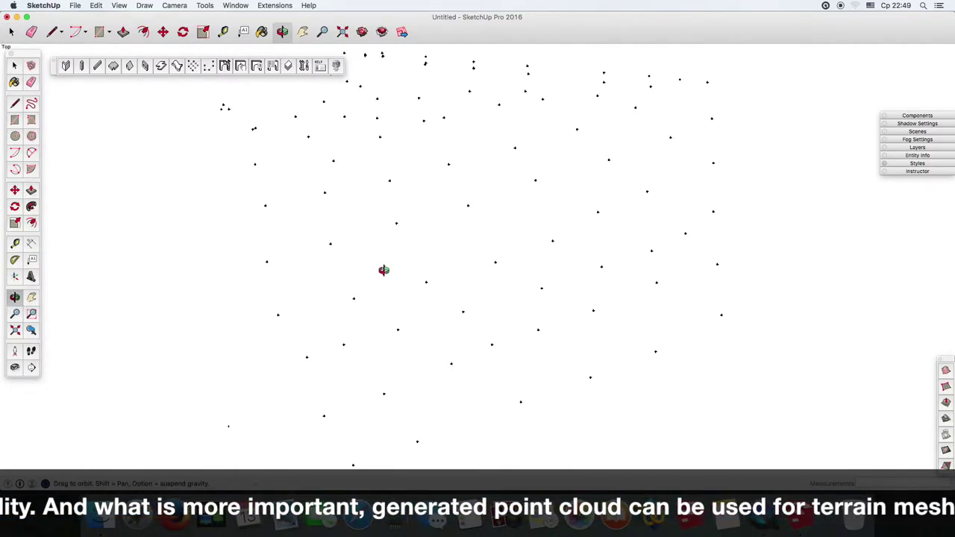
{"action": "mouse_move", "coordinate": [383, 271]}
{"action": "left_mouse_down"}
{"action": "mouse_move", "coordinate": [388, 142]}
{"action": "mouse_move", "coordinate": [622, 111]}
{"action": "mouse_move", "coordinate": [545, 97]}
{"action": "mouse_move", "coordinate": [582, 89]}
{"action": "left_mouse_up"}
{"action": "key", "text": "space"}
{"action": "key", "text": "o"}
{"action": "mouse_move", "coordinate": [305, 391]}
{"action": "left_mouse_down"}
{"action": "mouse_move", "coordinate": [375, 228]}
{"action": "mouse_move", "coordinate": [582, 251]}
{"action": "mouse_move", "coordinate": [519, 277]}
{"action": "left_mouse_up"}
{"action": "key", "text": "space"}
{"action": "middle_click_drag", "start_coordinate": [520, 277], "coordinate": [347, 301]}
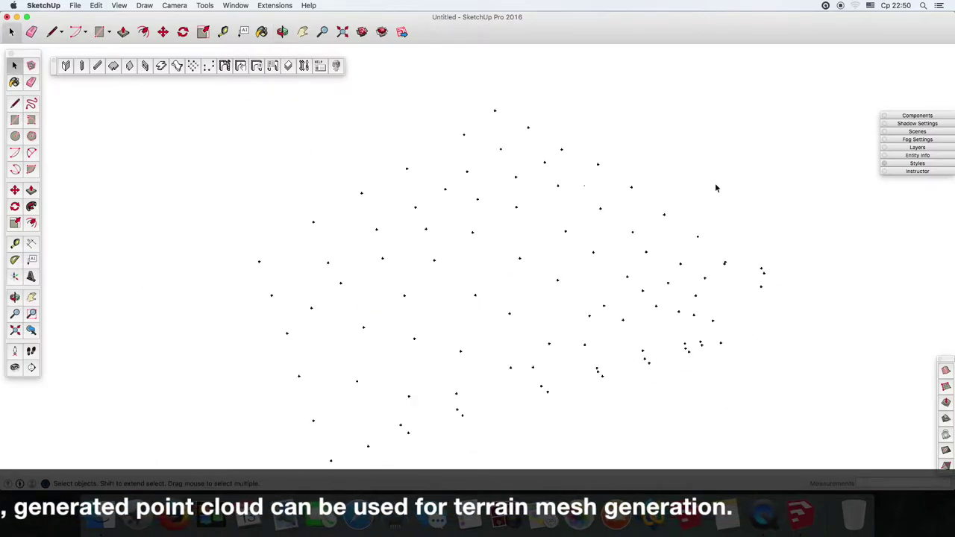
{"action": "left_click_drag", "start_coordinate": [663, 147], "coordinate": [418, 283]}
{"action": "mouse_move", "coordinate": [417, 283]}
{"action": "middle_mouse_down"}
{"action": "mouse_move", "coordinate": [518, 353]}
{"action": "mouse_move", "coordinate": [335, 247]}
{"action": "mouse_move", "coordinate": [388, 334]}
{"action": "mouse_move", "coordinate": [564, 349]}
{"action": "middle_mouse_up"}
{"action": "scroll", "coordinate": [563, 349], "scroll_direction": "up", "scroll_amount": 1}
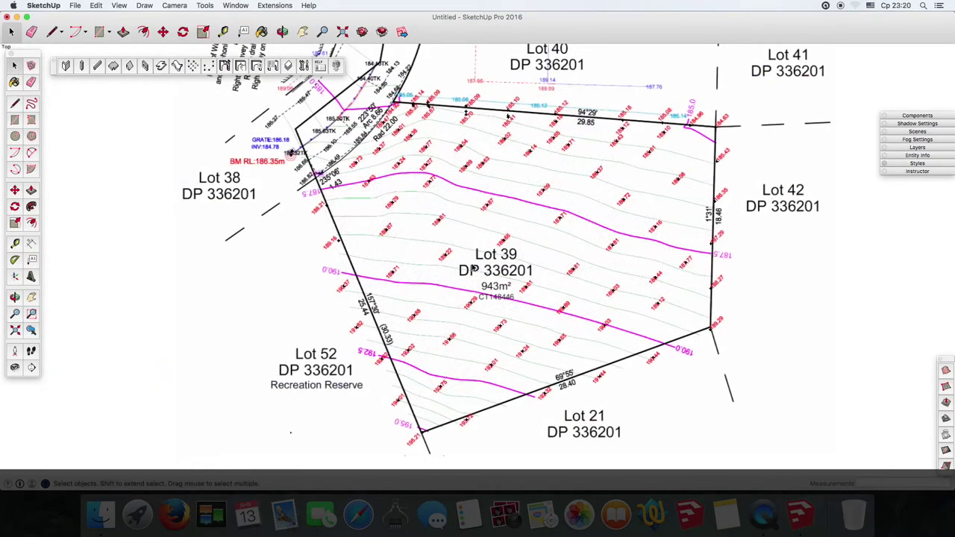
Step: Tilt the site plan into perspective and window-select the survey points over it
{"action": "mouse_move", "coordinate": [694, 127]}
{"action": "middle_mouse_down"}
{"action": "mouse_move", "coordinate": [728, 108]}
{"action": "mouse_move", "coordinate": [631, 202]}
{"action": "mouse_move", "coordinate": [842, 292]}
{"action": "mouse_move", "coordinate": [678, 277]}
{"action": "mouse_move", "coordinate": [534, 220]}
{"action": "middle_mouse_up"}
{"action": "scroll", "coordinate": [534, 220], "scroll_direction": "up", "scroll_amount": 3}
{"action": "scroll", "coordinate": [534, 220], "scroll_direction": "up", "scroll_amount": 2}
{"action": "mouse_move", "coordinate": [771, 107]}
{"action": "left_mouse_down"}
{"action": "mouse_move", "coordinate": [723, 149]}
{"action": "mouse_move", "coordinate": [542, 158]}
{"action": "left_mouse_up"}
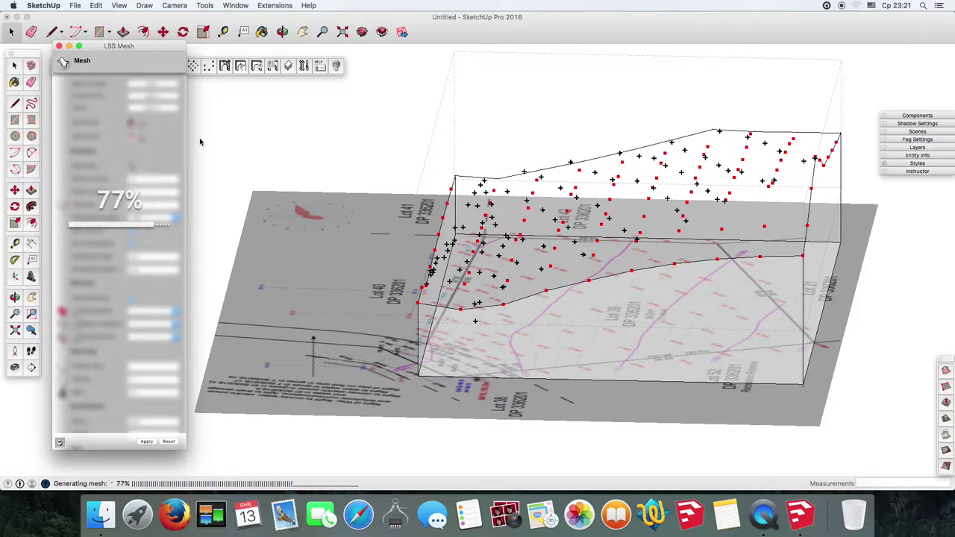
Step: Orbit in on the finished contoured terrain, then switch to the Top standard view
{"action": "mouse_move", "coordinate": [243, 141]}
{"action": "middle_mouse_down"}
{"action": "mouse_move", "coordinate": [650, 329]}
{"action": "mouse_move", "coordinate": [366, 219]}
{"action": "mouse_move", "coordinate": [508, 128]}
{"action": "mouse_move", "coordinate": [377, 240]}
{"action": "mouse_move", "coordinate": [595, 371]}
{"action": "mouse_move", "coordinate": [496, 304]}
{"action": "mouse_move", "coordinate": [365, 179]}
{"action": "middle_mouse_up"}
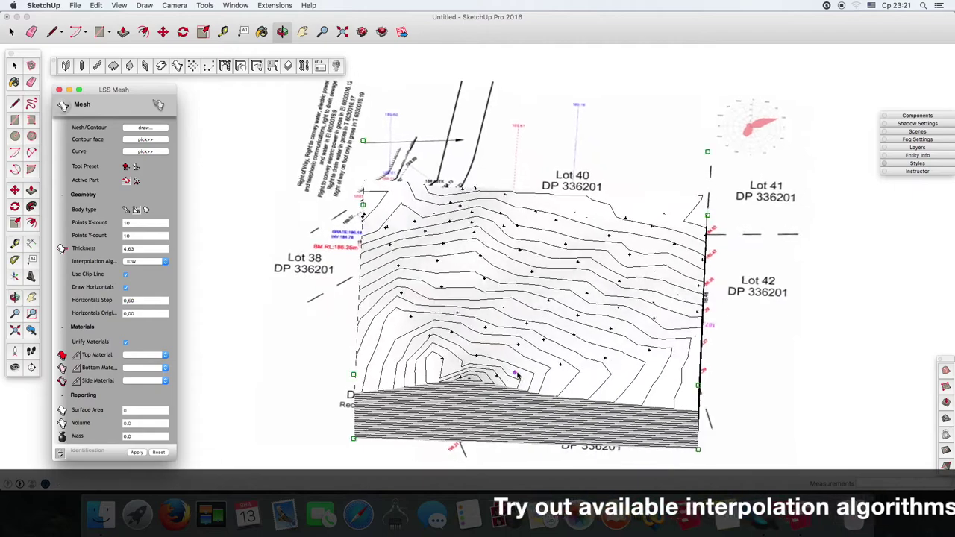
{"action": "left_click", "coordinate": [174, 6]}
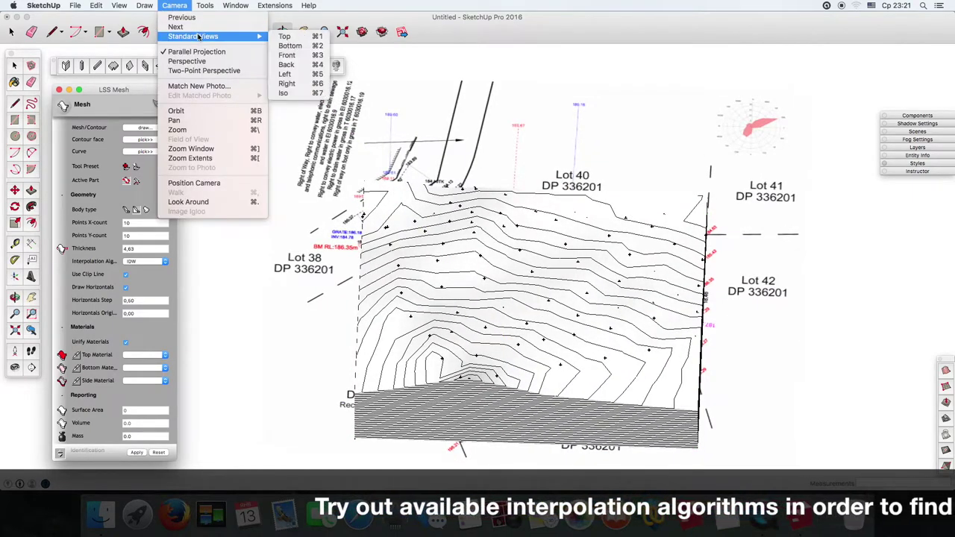
{"action": "mouse_move", "coordinate": [193, 35]}
{"action": "left_click", "coordinate": [283, 35]}
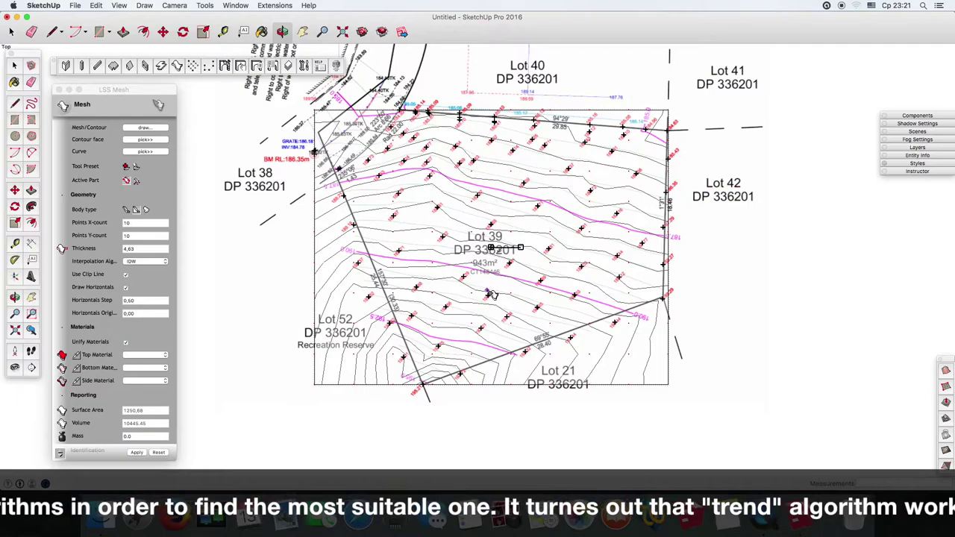
Step: Switch the LSS Mesh interpolation algorithm to predict and compare the regenerated Lot 39 contours
{"action": "scroll", "coordinate": [603, 254], "scroll_direction": "up", "scroll_amount": 3}
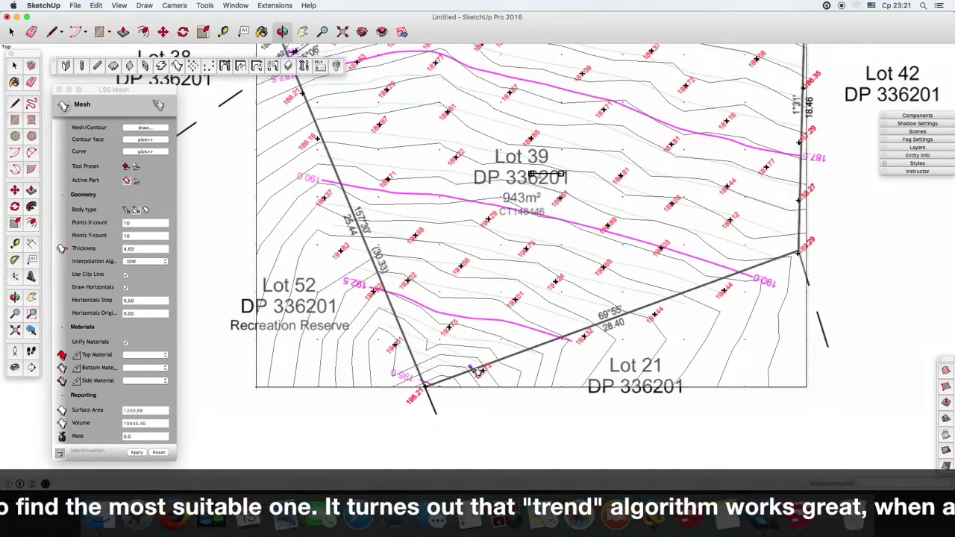
{"action": "scroll", "coordinate": [475, 373], "scroll_direction": "down", "scroll_amount": 2}
{"action": "scroll", "coordinate": [418, 193], "scroll_direction": "up", "scroll_amount": 1}
{"action": "scroll", "coordinate": [431, 172], "scroll_direction": "up", "scroll_amount": 2}
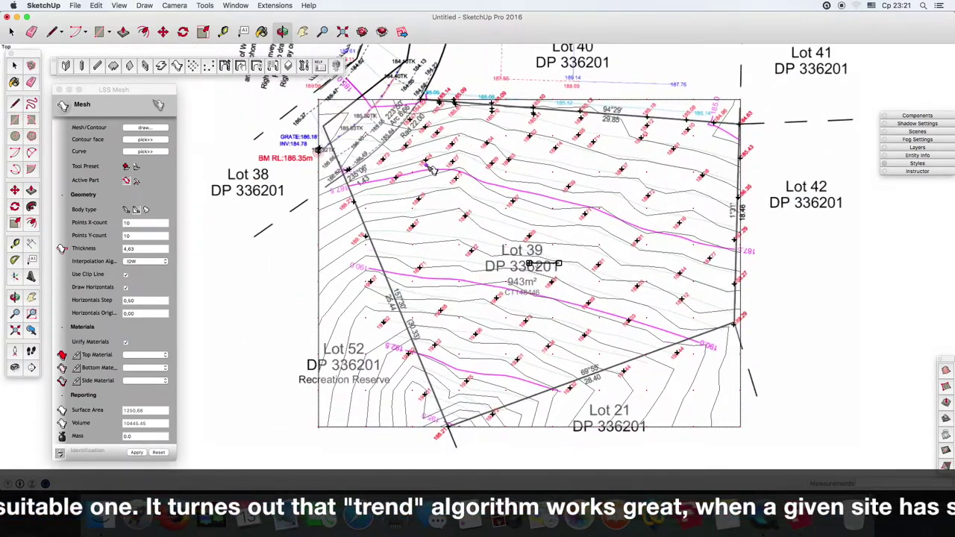
{"action": "left_click", "coordinate": [164, 268]}
{"action": "left_click", "coordinate": [165, 261]}
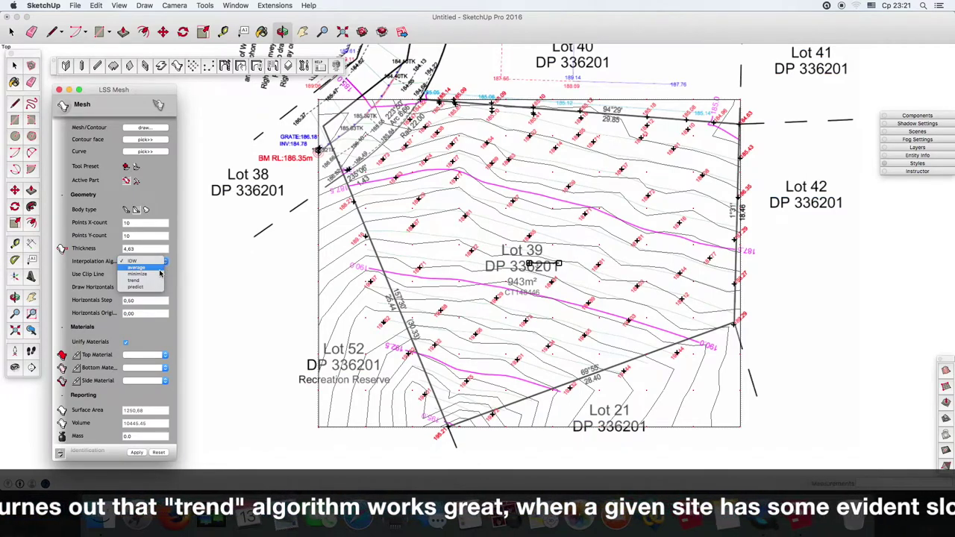
{"action": "left_click", "coordinate": [145, 287]}
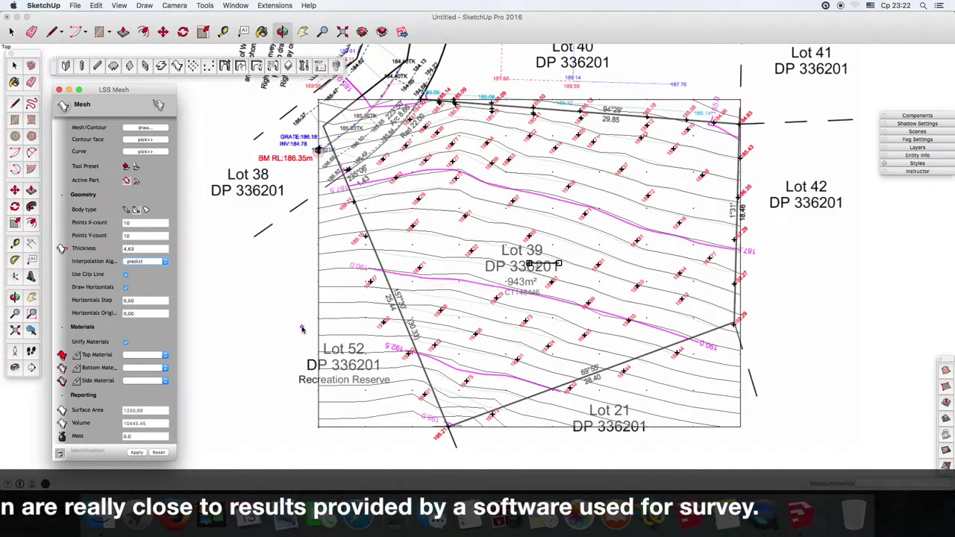
{"action": "left_click", "coordinate": [818, 225]}
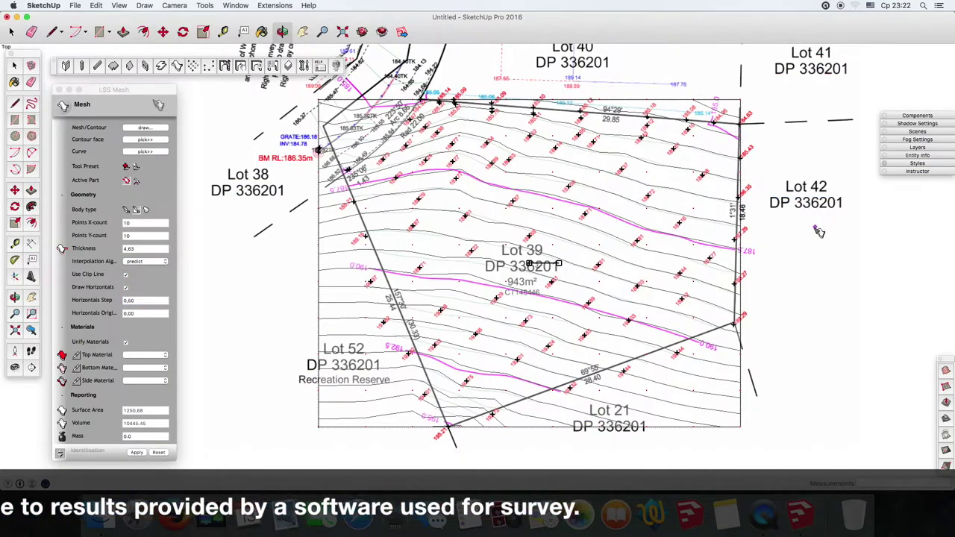
{"action": "scroll", "coordinate": [705, 276], "scroll_direction": "up", "scroll_amount": 1}
{"action": "scroll", "coordinate": [684, 354], "scroll_direction": "up", "scroll_amount": 2}
{"action": "scroll", "coordinate": [647, 351], "scroll_direction": "up", "scroll_amount": 1}
{"action": "scroll", "coordinate": [677, 250], "scroll_direction": "up", "scroll_amount": 1}
{"action": "scroll", "coordinate": [679, 250], "scroll_direction": "up", "scroll_amount": 1}
{"action": "scroll", "coordinate": [704, 249], "scroll_direction": "up", "scroll_amount": 2}
{"action": "scroll", "coordinate": [704, 250], "scroll_direction": "up", "scroll_amount": 1}
{"action": "scroll", "coordinate": [704, 249], "scroll_direction": "up", "scroll_amount": 1}
{"action": "scroll", "coordinate": [704, 249], "scroll_direction": "up", "scroll_amount": 2}
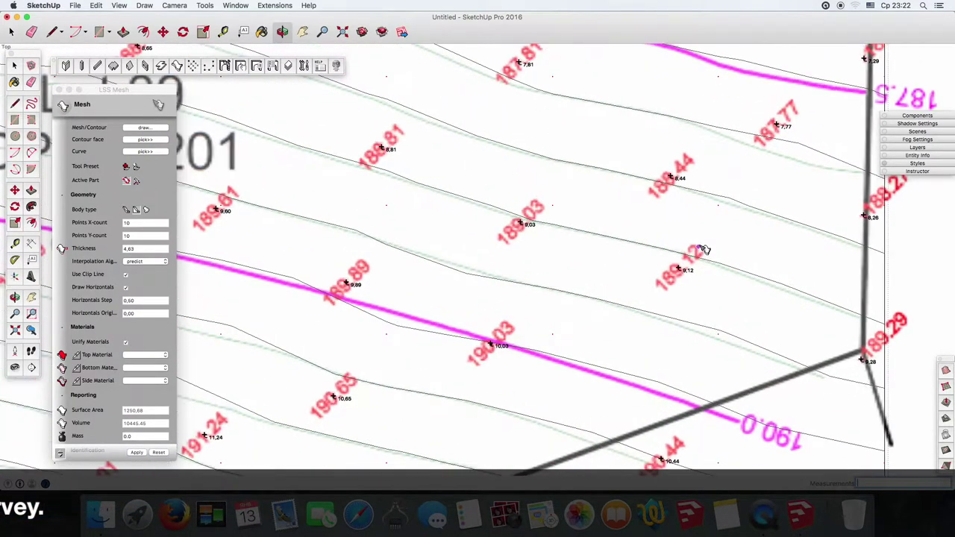
{"action": "scroll", "coordinate": [704, 249], "scroll_direction": "up", "scroll_amount": 1}
{"action": "scroll", "coordinate": [733, 197], "scroll_direction": "down", "scroll_amount": 1}
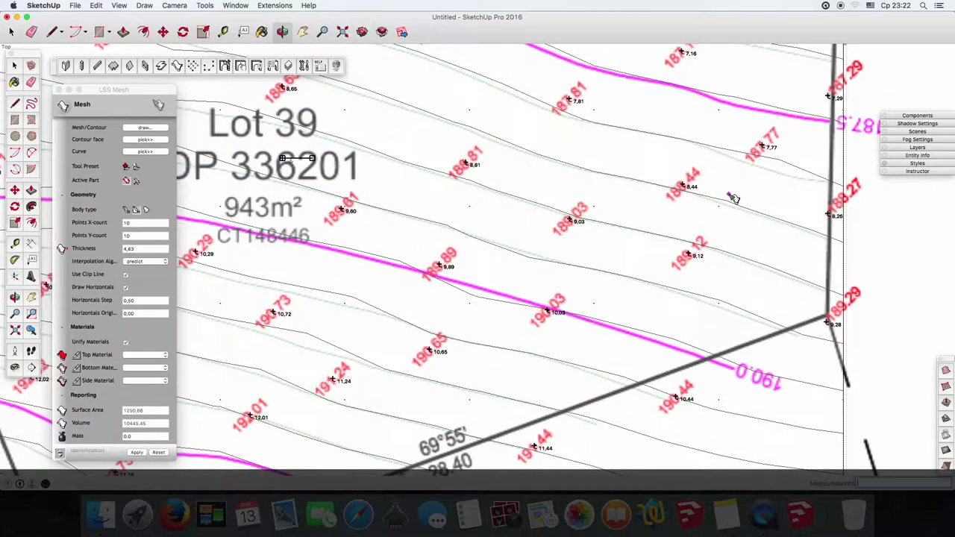
{"action": "scroll", "coordinate": [733, 198], "scroll_direction": "down", "scroll_amount": 1}
{"action": "scroll", "coordinate": [733, 197], "scroll_direction": "down", "scroll_amount": 1}
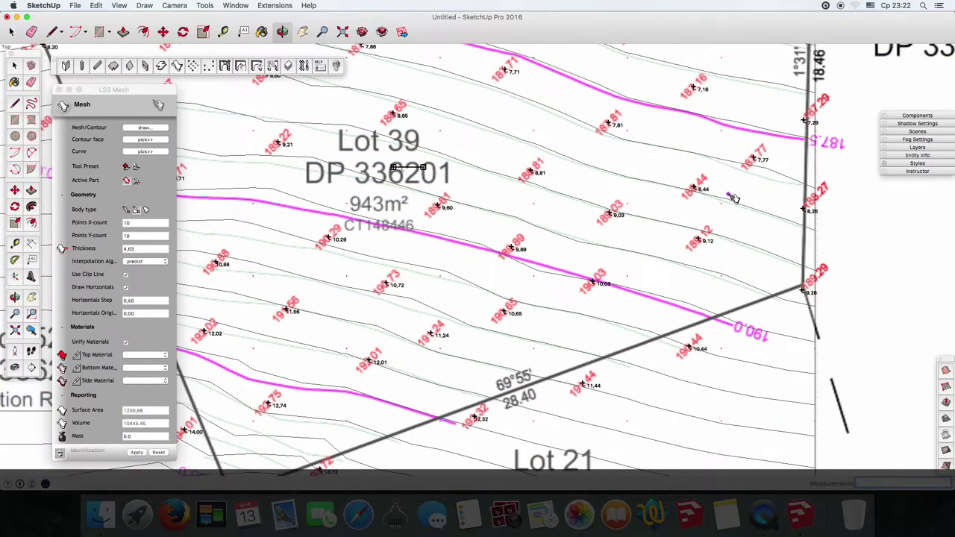
{"action": "scroll", "coordinate": [733, 197], "scroll_direction": "down", "scroll_amount": 1}
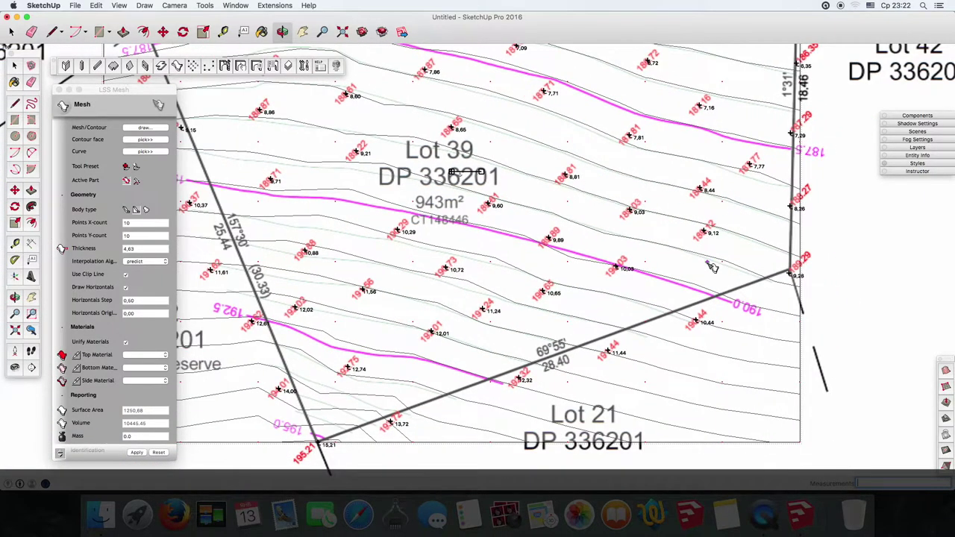
{"action": "scroll", "coordinate": [712, 267], "scroll_direction": "down", "scroll_amount": 1}
{"action": "scroll", "coordinate": [734, 304], "scroll_direction": "down", "scroll_amount": 2}
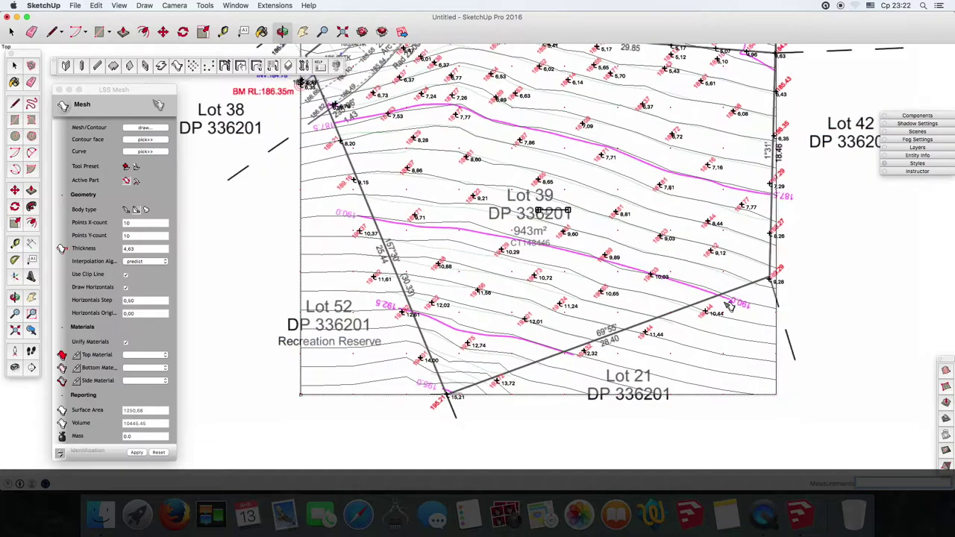
{"action": "left_click", "coordinate": [149, 297]}
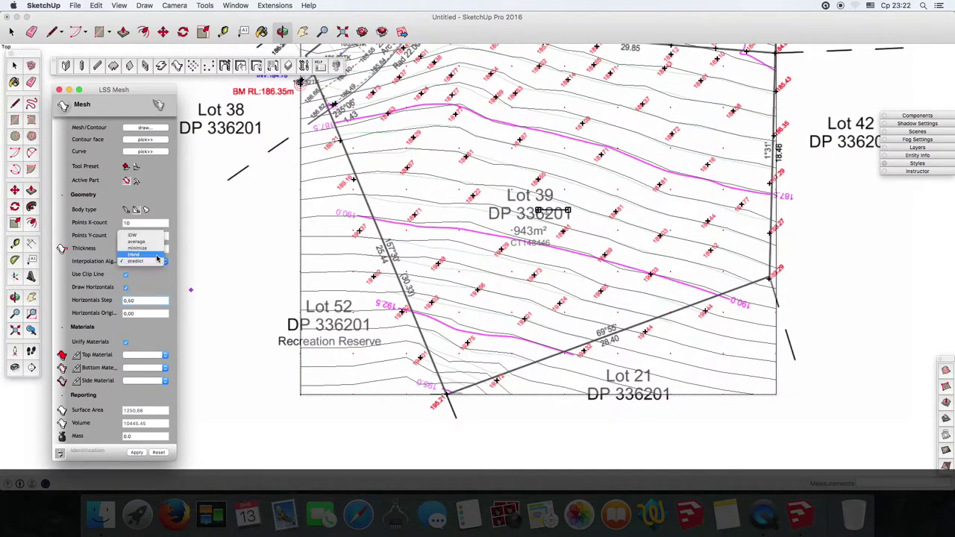
Step: Choose the trend interpolation algorithm and rebuild the Lot 39 terrain mesh with it
{"action": "left_click", "coordinate": [157, 258]}
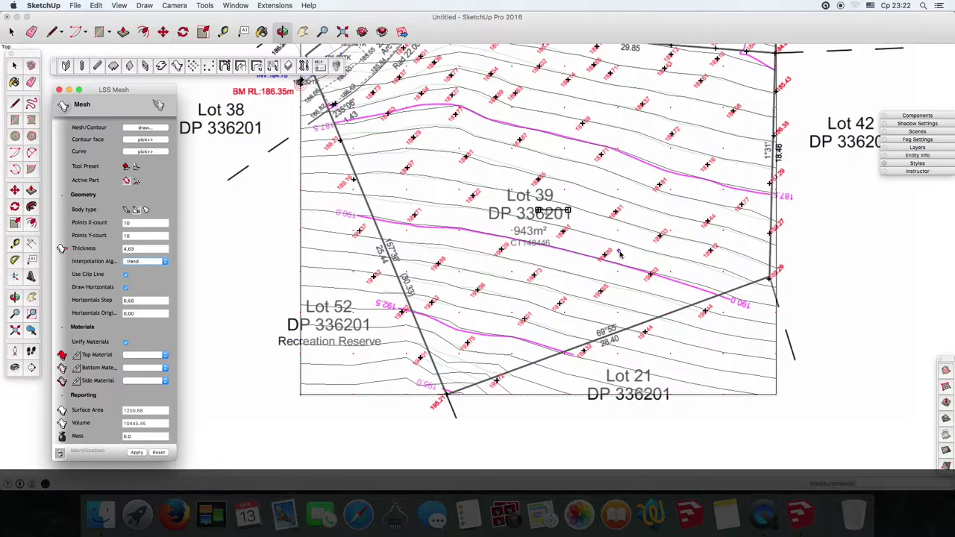
{"action": "scroll", "coordinate": [619, 254], "scroll_direction": "down", "scroll_amount": 2}
{"action": "scroll", "coordinate": [618, 291], "scroll_direction": "up", "scroll_amount": 2}
{"action": "scroll", "coordinate": [606, 207], "scroll_direction": "down", "scroll_amount": 2}
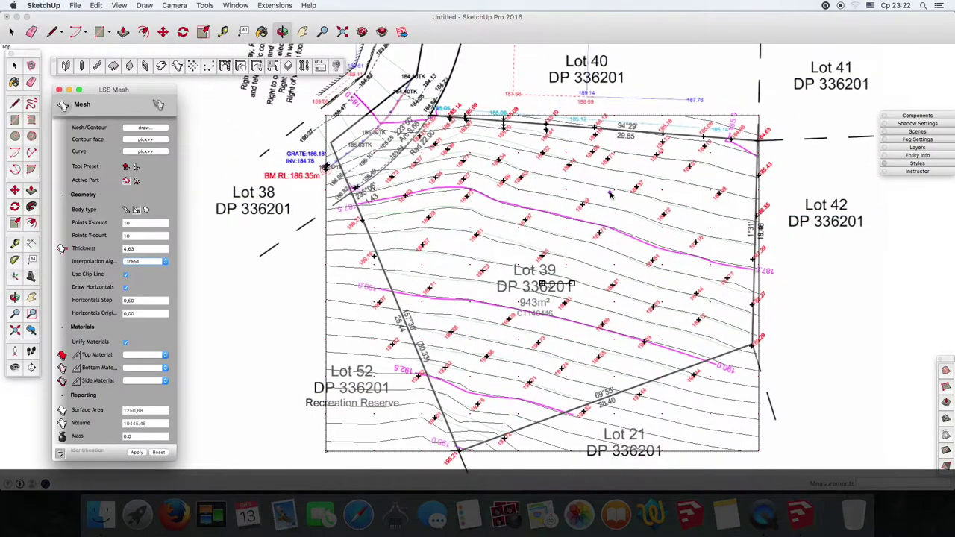
{"action": "scroll", "coordinate": [628, 434], "scroll_direction": "up", "scroll_amount": 2}
{"action": "scroll", "coordinate": [567, 361], "scroll_direction": "down", "scroll_amount": 1}
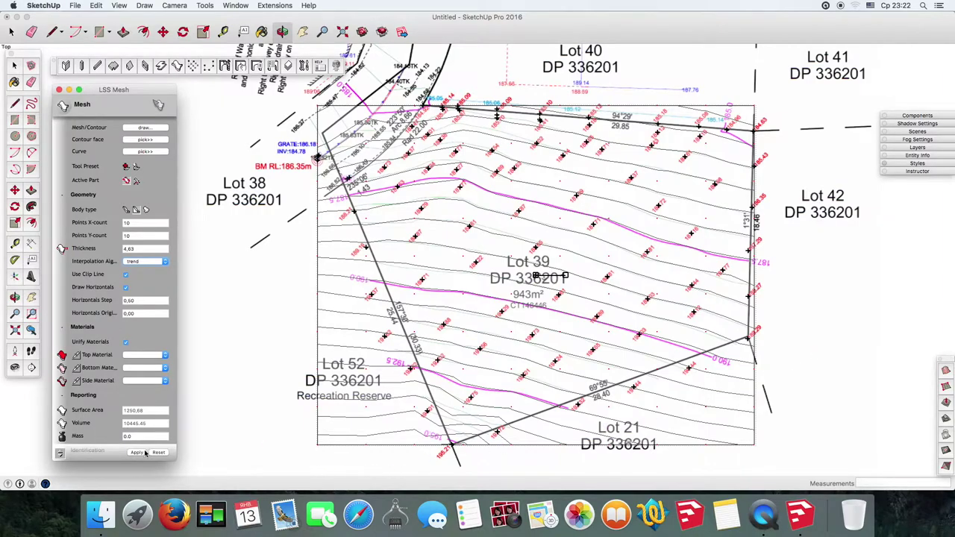
{"action": "key", "text": "Return"}
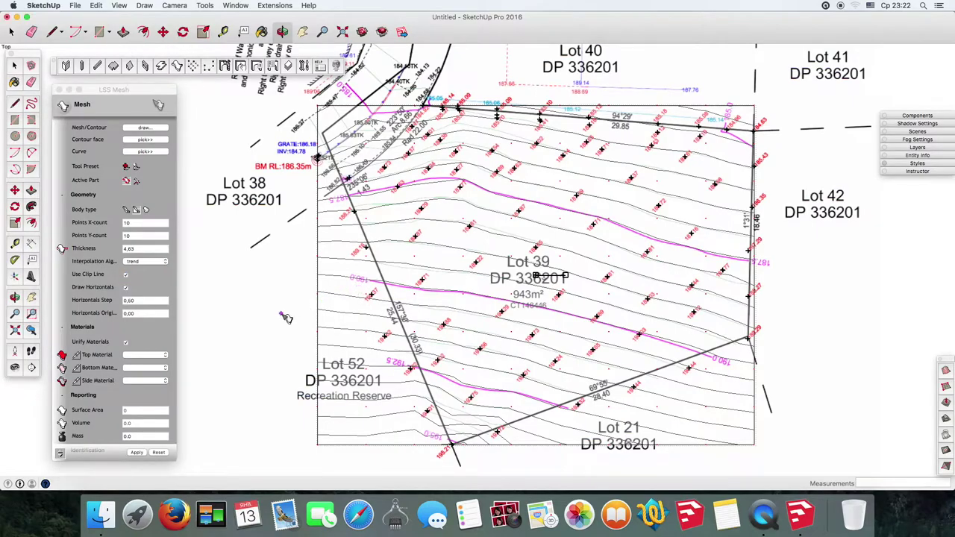
Step: Orbit from plan view into a 3D perspective of the terrain mesh
{"action": "mouse_move", "coordinate": [415, 350]}
{"action": "left_mouse_down"}
{"action": "mouse_move", "coordinate": [505, 185]}
{"action": "mouse_move", "coordinate": [137, 358]}
{"action": "left_mouse_up"}
{"action": "key", "text": "space"}
{"action": "mouse_move", "coordinate": [475, 359]}
{"action": "middle_mouse_down"}
{"action": "mouse_move", "coordinate": [522, 337]}
{"action": "mouse_move", "coordinate": [654, 330]}
{"action": "mouse_move", "coordinate": [790, 252]}
{"action": "mouse_move", "coordinate": [420, 282]}
{"action": "mouse_move", "coordinate": [569, 187]}
{"action": "mouse_move", "coordinate": [580, 273]}
{"action": "middle_mouse_up"}
{"action": "scroll", "coordinate": [435, 215], "scroll_direction": "up", "scroll_amount": 5}
{"action": "scroll", "coordinate": [479, 296], "scroll_direction": "up", "scroll_amount": 2}
{"action": "scroll", "coordinate": [479, 296], "scroll_direction": "down", "scroll_amount": 5}
Step: Orbit and zoom to a frontal perspective of the contoured terrain block
{"action": "mouse_move", "coordinate": [571, 164]}
{"action": "middle_mouse_down"}
{"action": "mouse_move", "coordinate": [646, 154]}
{"action": "mouse_move", "coordinate": [547, 175]}
{"action": "middle_mouse_up"}
{"action": "scroll", "coordinate": [468, 345], "scroll_direction": "up", "scroll_amount": 3}
{"action": "scroll", "coordinate": [445, 394], "scroll_direction": "up", "scroll_amount": 2}
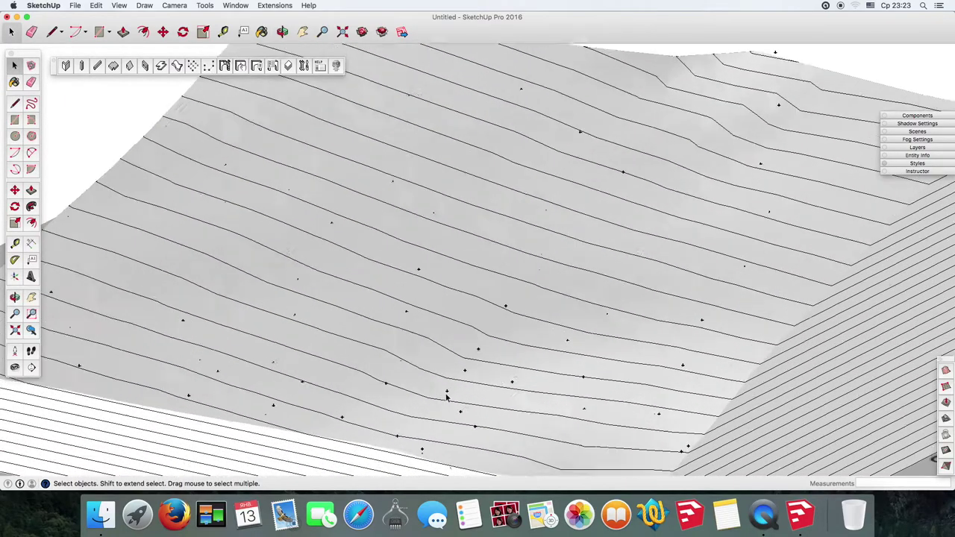
{"action": "scroll", "coordinate": [450, 396], "scroll_direction": "up", "scroll_amount": 2}
{"action": "middle_click_drag", "start_coordinate": [449, 396], "coordinate": [428, 350]}
{"action": "scroll", "coordinate": [569, 393], "scroll_direction": "down", "scroll_amount": 3}
{"action": "scroll", "coordinate": [569, 393], "scroll_direction": "up", "scroll_amount": 3}
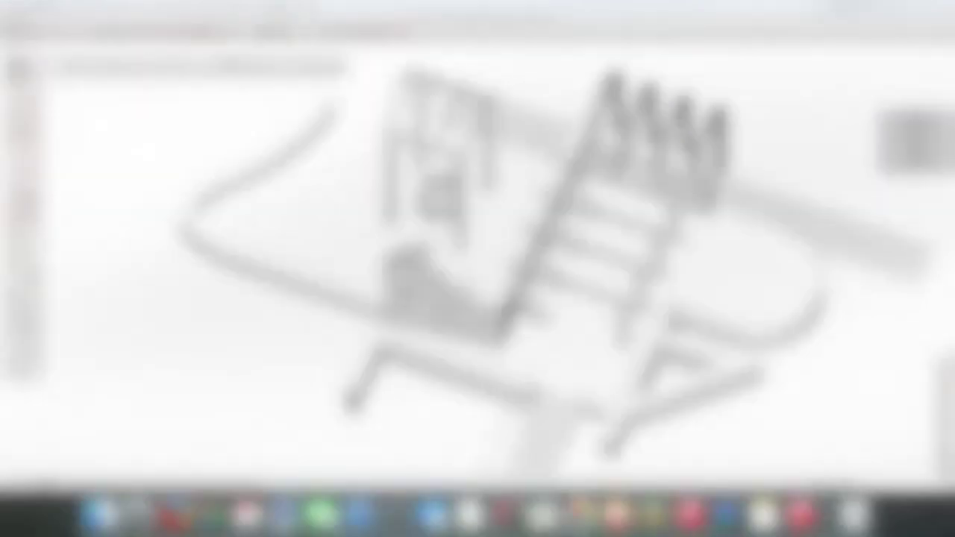
{"action": "left_click", "coordinate": [277, 6]}
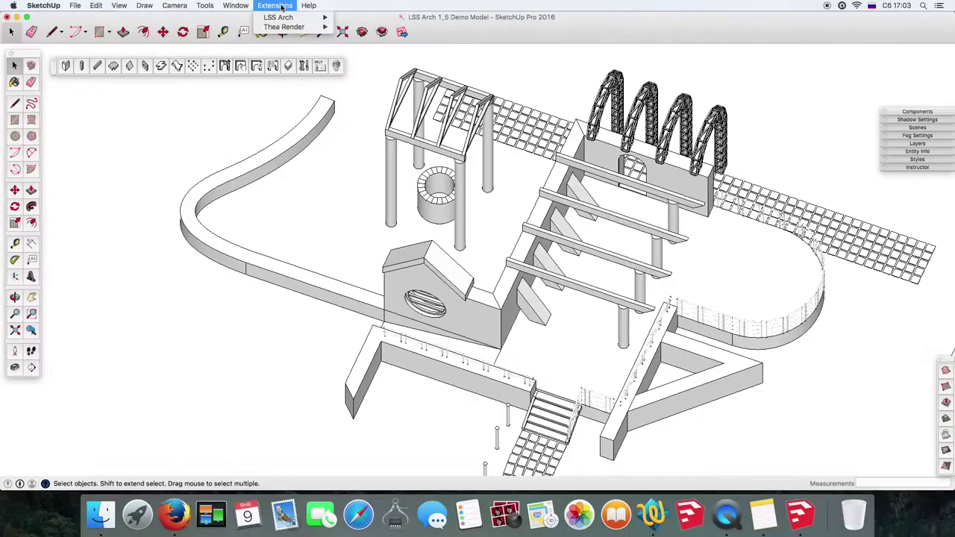
{"action": "mouse_move", "coordinate": [282, 17]}
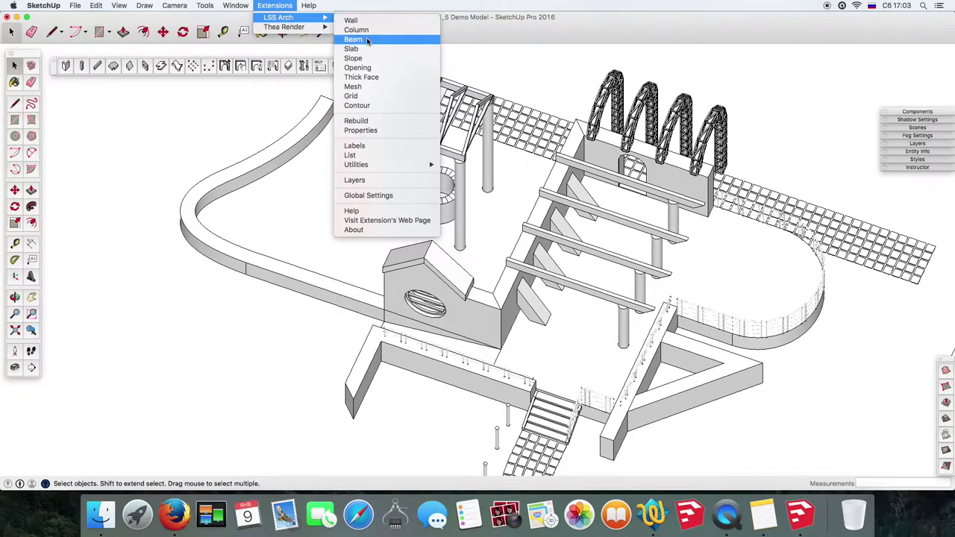
{"action": "mouse_move", "coordinate": [356, 165]}
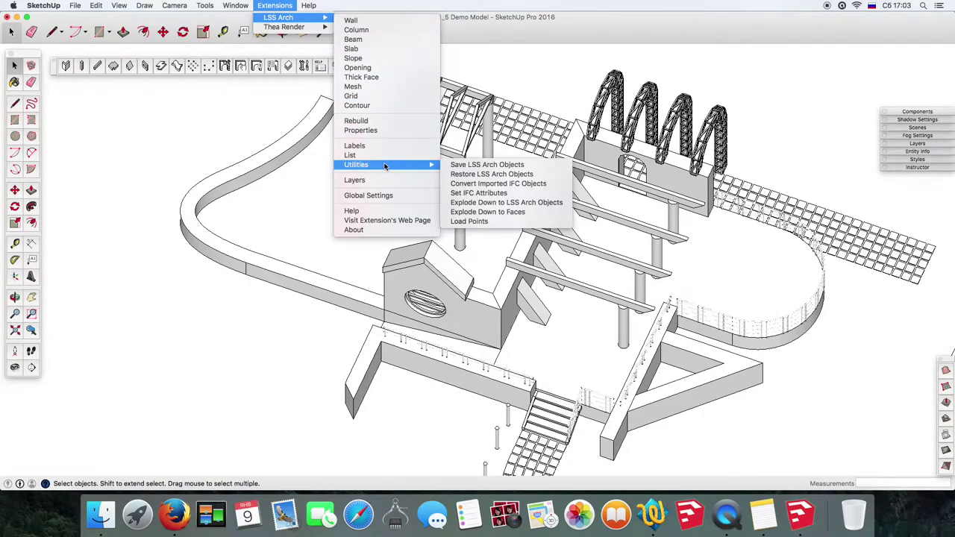
Step: Show the About LSS Arch window and open its Help System index in Firefox
{"action": "left_click", "coordinate": [393, 231]}
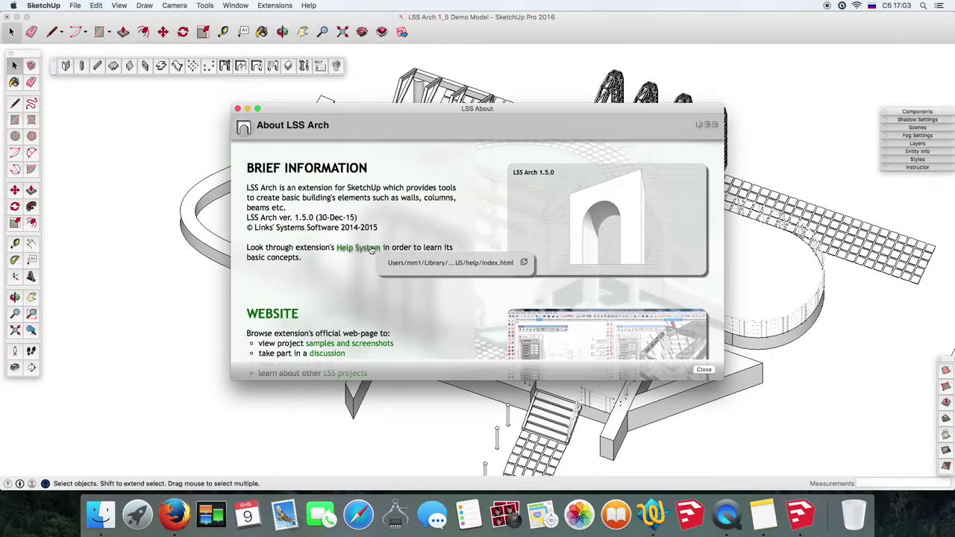
{"action": "left_click", "coordinate": [371, 249]}
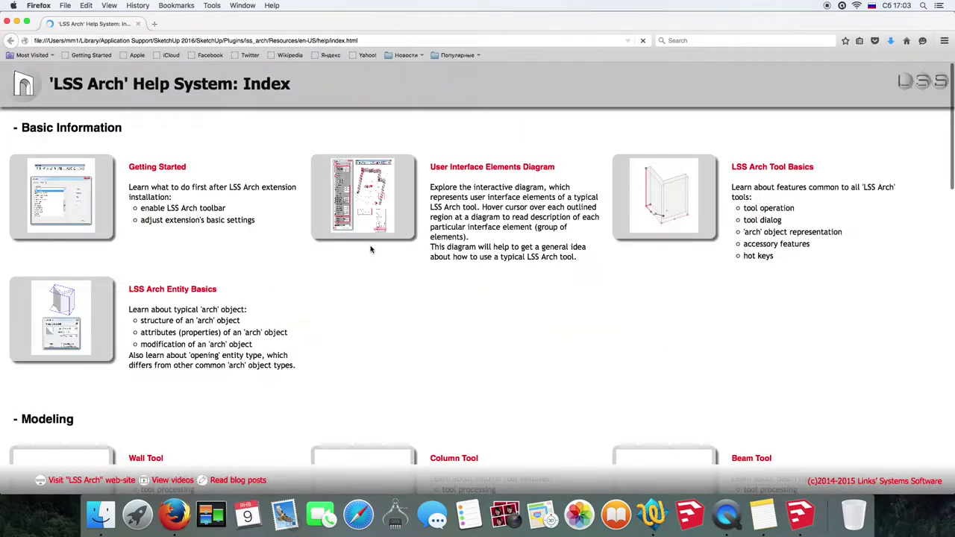
Step: Scroll through the LSS Arch help index in Firefox, then return to SketchUp
{"action": "scroll", "coordinate": [371, 249], "scroll_direction": "down", "scroll_amount": 2}
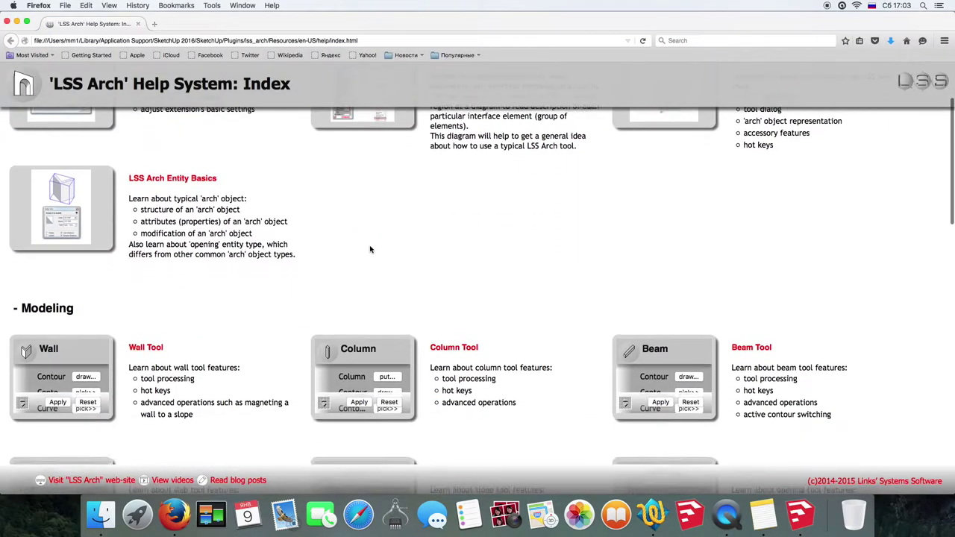
{"action": "scroll", "coordinate": [371, 249], "scroll_direction": "down", "scroll_amount": 5}
{"action": "scroll", "coordinate": [370, 250], "scroll_direction": "up", "scroll_amount": 5}
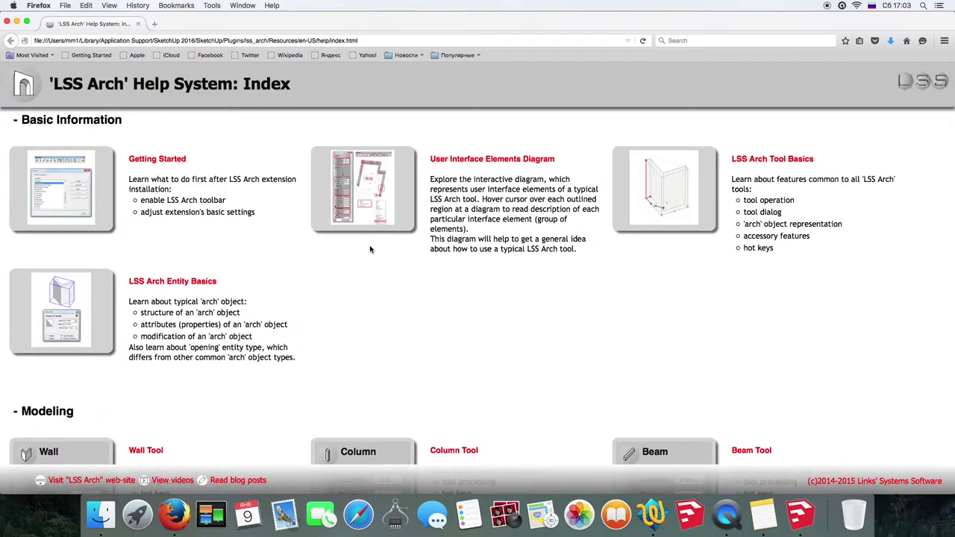
{"action": "left_click", "coordinate": [799, 515]}
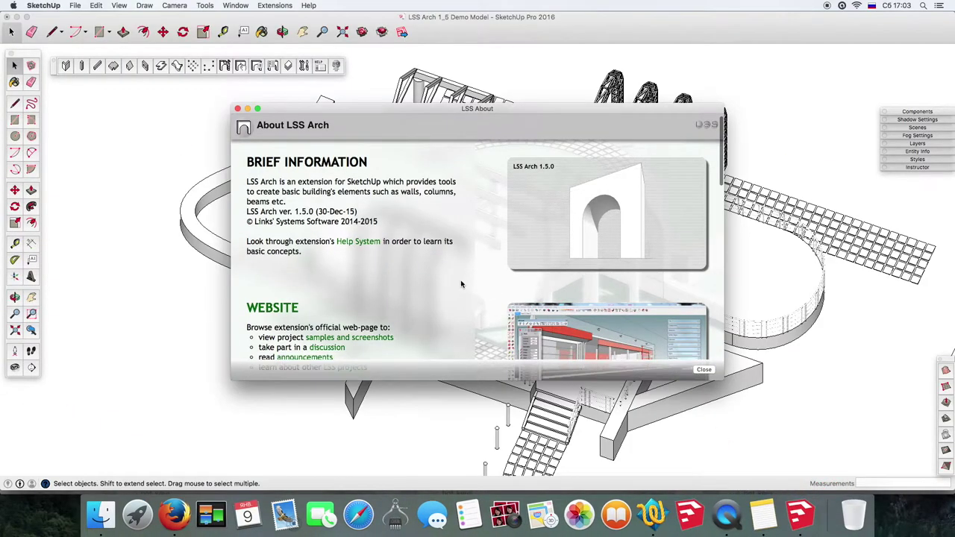
Step: Scroll the About window and play, then pause, the embedded LSS Arch video
{"action": "scroll", "coordinate": [462, 283], "scroll_direction": "down", "scroll_amount": 2}
{"action": "scroll", "coordinate": [459, 280], "scroll_direction": "down", "scroll_amount": 2}
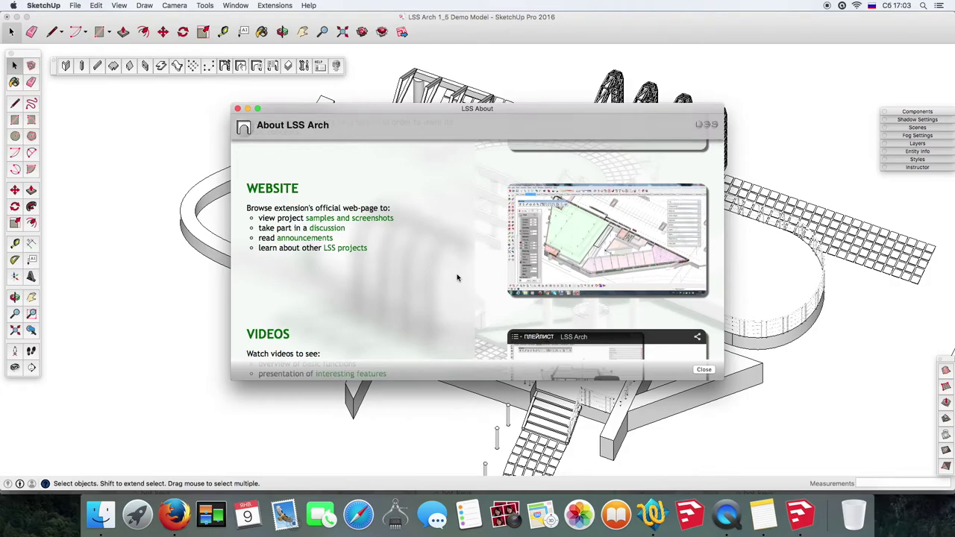
{"action": "scroll", "coordinate": [457, 278], "scroll_direction": "down", "scroll_amount": 4}
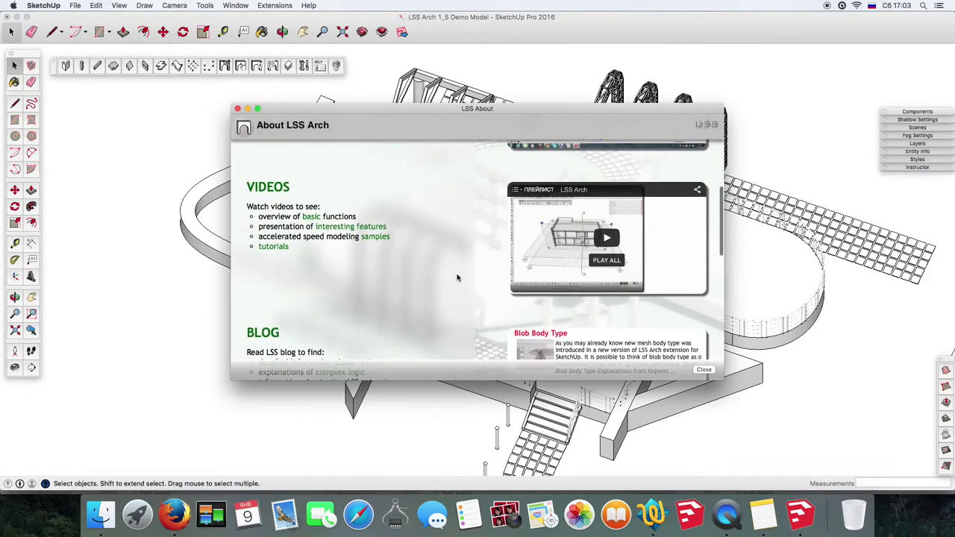
{"action": "left_click", "coordinate": [613, 237]}
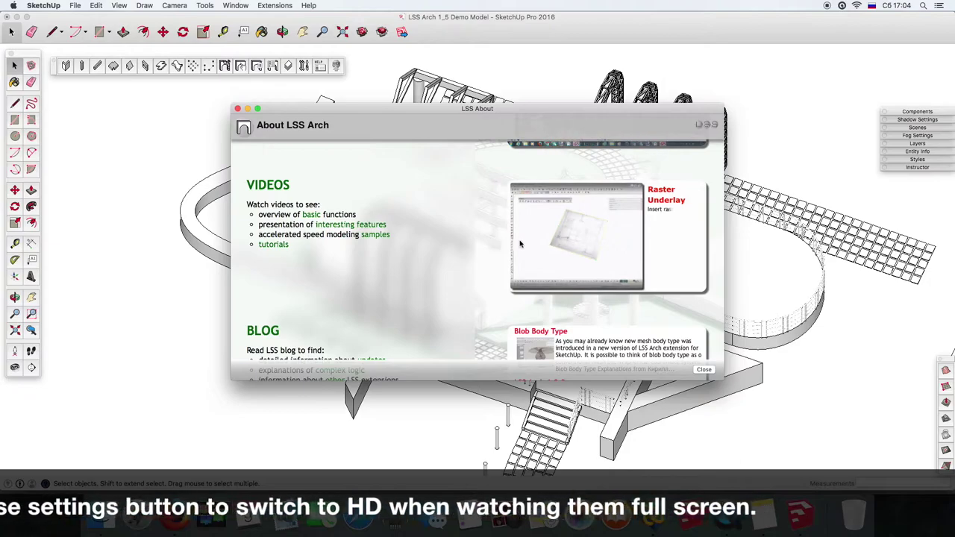
{"action": "left_click", "coordinate": [538, 285]}
Step: Scroll further and open the LSS blog in Firefox from the About window
{"action": "scroll", "coordinate": [492, 246], "scroll_direction": "down", "scroll_amount": 3}
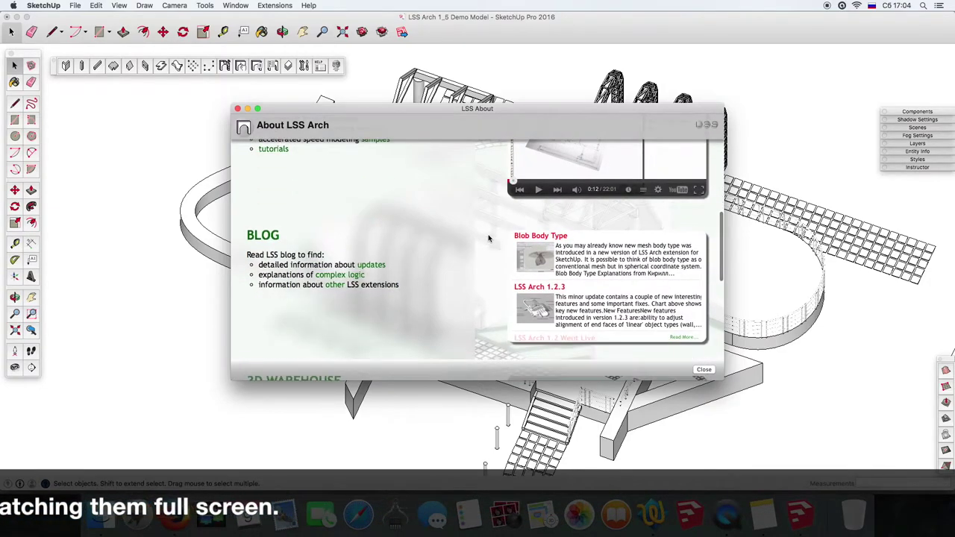
{"action": "scroll", "coordinate": [488, 238], "scroll_direction": "down", "scroll_amount": 2}
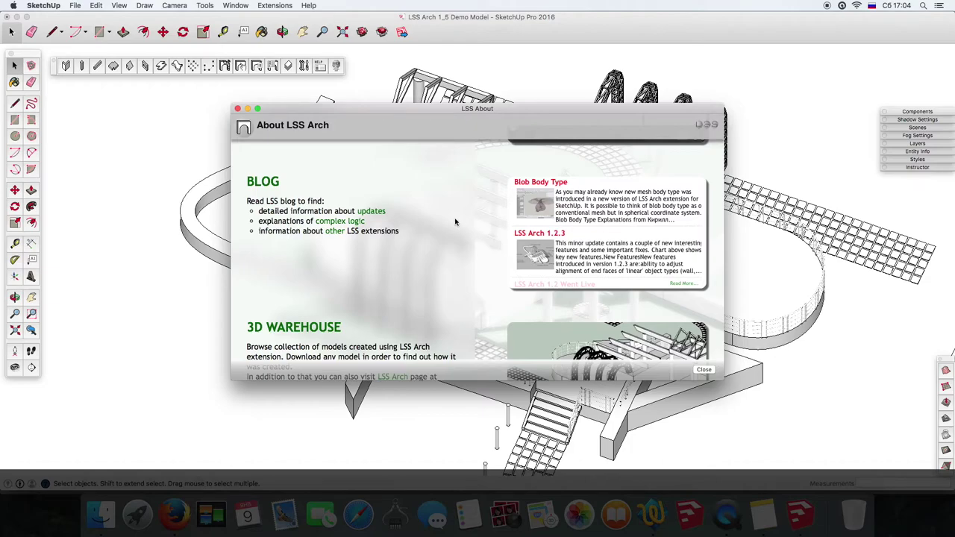
{"action": "left_click", "coordinate": [276, 183]}
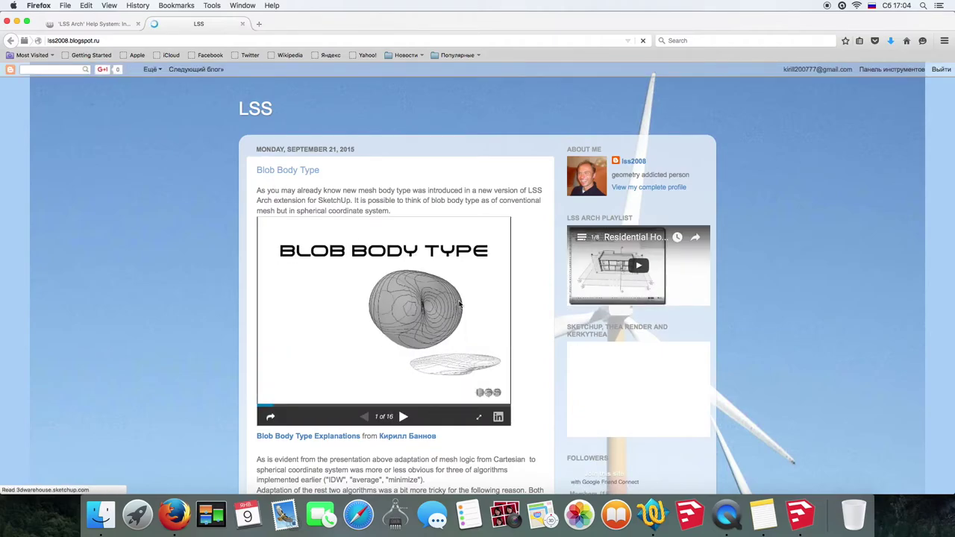
Step: Leave the LSS blog's Blob Body Type post and bring SketchUp's About window back
{"action": "left_click", "coordinate": [807, 511]}
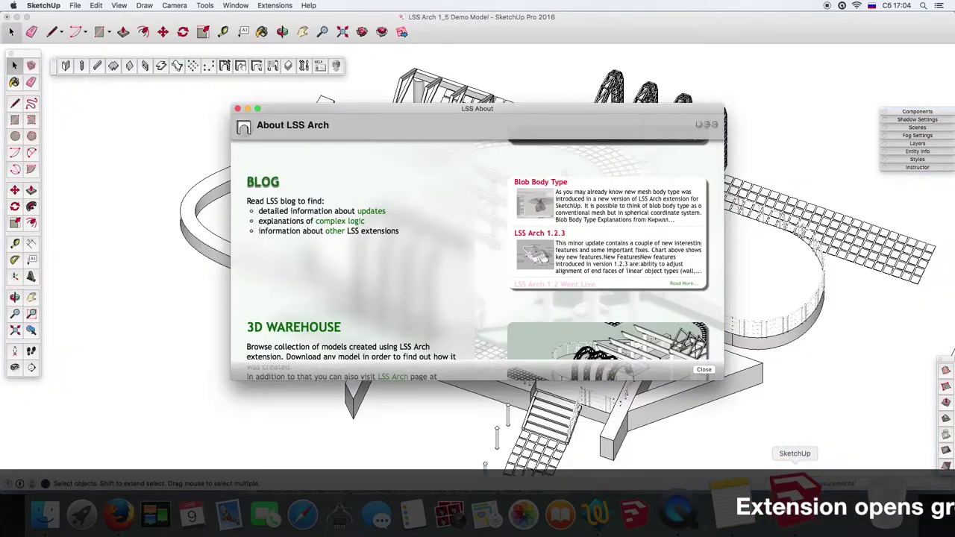
Step: Scroll to the About window's 3D Warehouse section and open the LSS Arch model collection
{"action": "scroll", "coordinate": [482, 302], "scroll_direction": "down", "scroll_amount": 3}
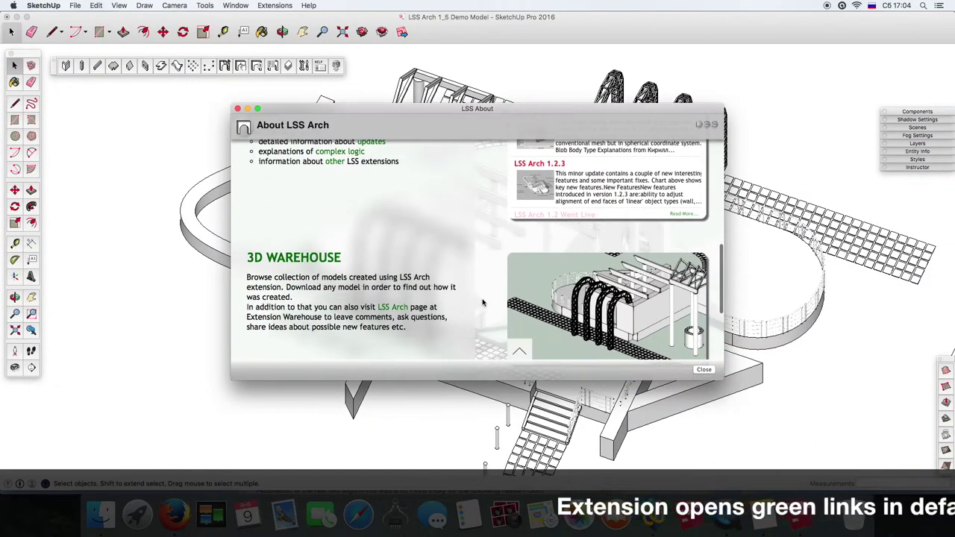
{"action": "scroll", "coordinate": [482, 303], "scroll_direction": "down", "scroll_amount": 1}
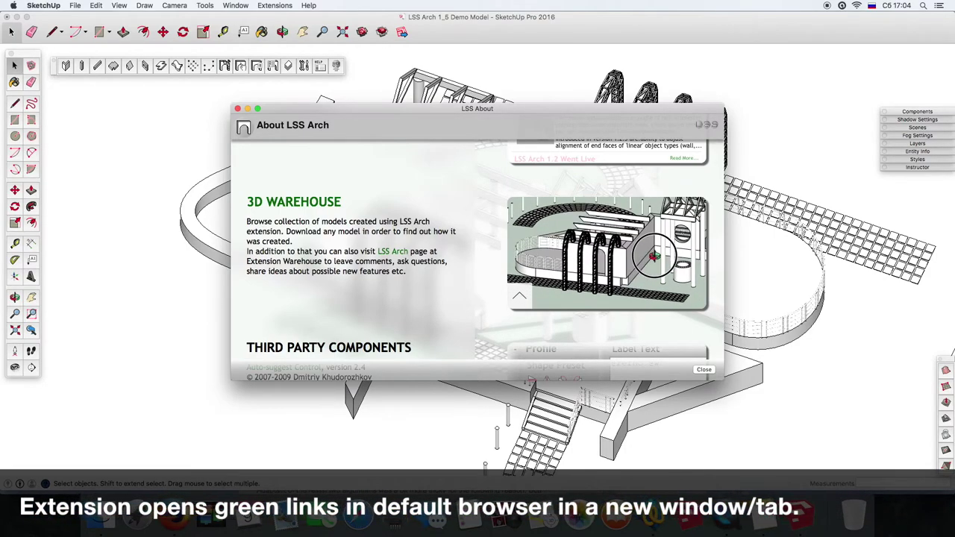
{"action": "left_click", "coordinate": [326, 202]}
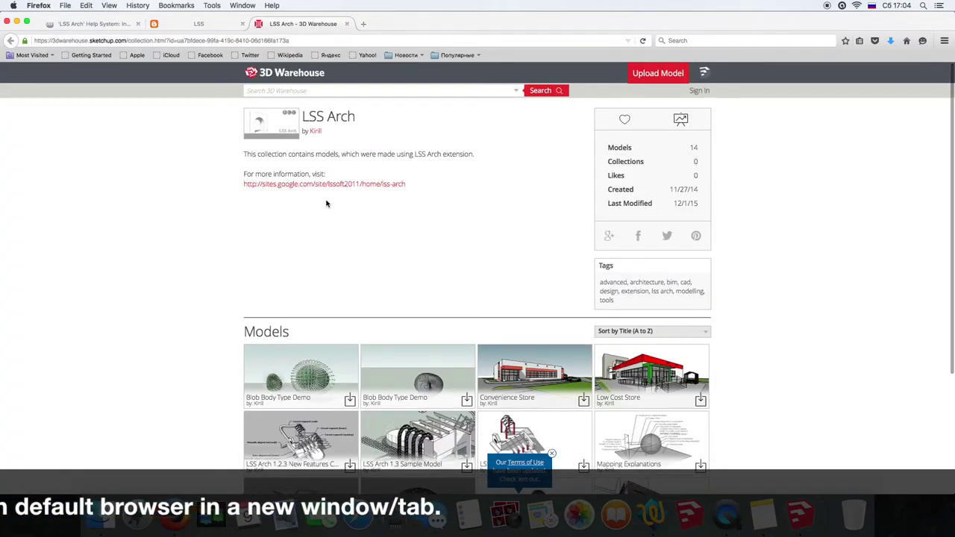
{"action": "scroll", "coordinate": [326, 203], "scroll_direction": "down", "scroll_amount": 2}
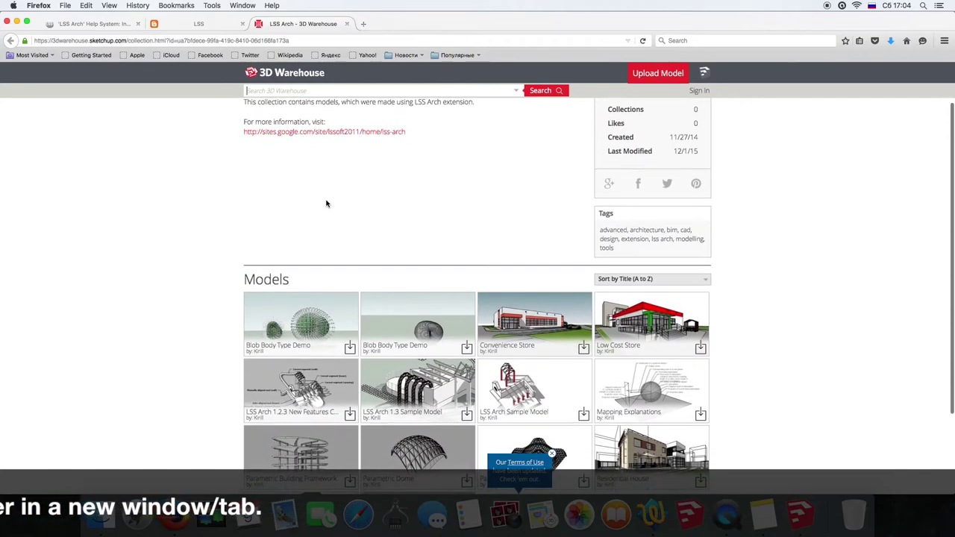
{"action": "scroll", "coordinate": [326, 203], "scroll_direction": "down", "scroll_amount": 1}
{"action": "scroll", "coordinate": [326, 203], "scroll_direction": "down", "scroll_amount": 2}
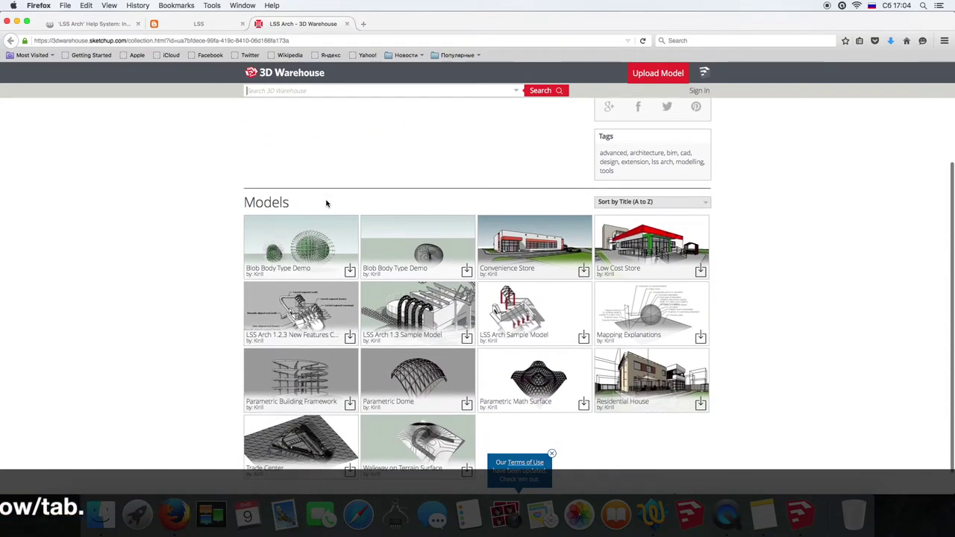
{"action": "scroll", "coordinate": [326, 203], "scroll_direction": "down", "scroll_amount": 1}
{"action": "scroll", "coordinate": [199, 267], "scroll_direction": "down", "scroll_amount": 1}
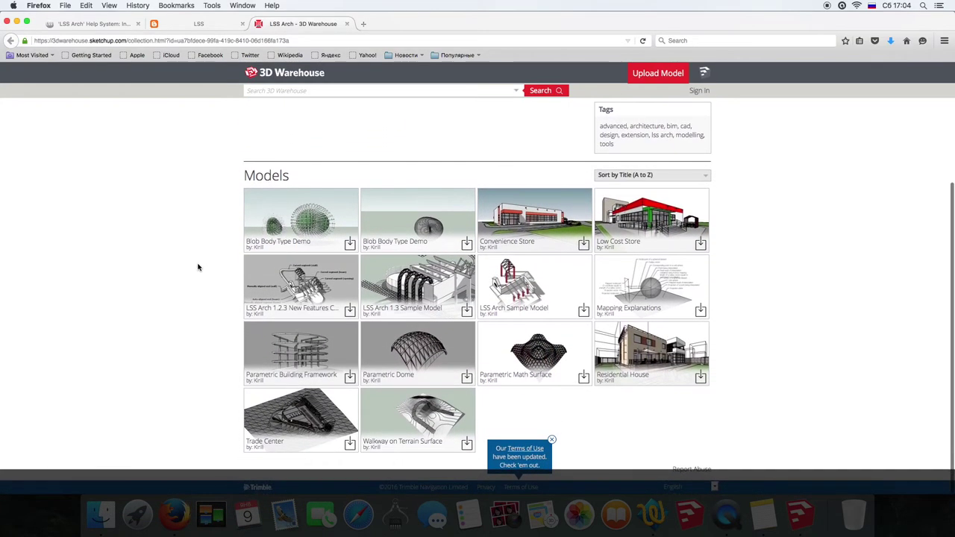